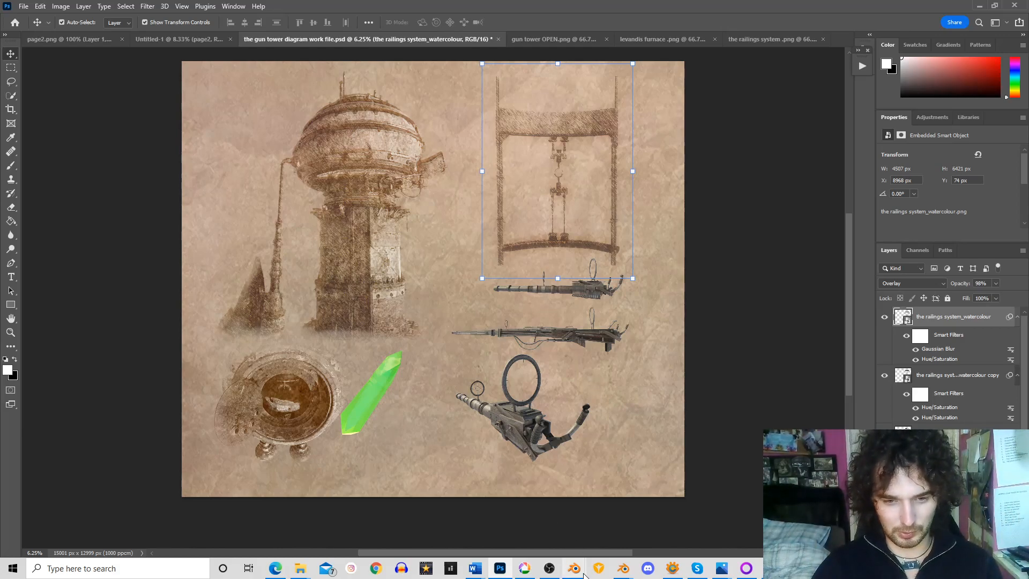
Switch to Blender's secret office scene and examine the wall board with its gridded sheet and smaller paper panels
mouse_move(584, 575)
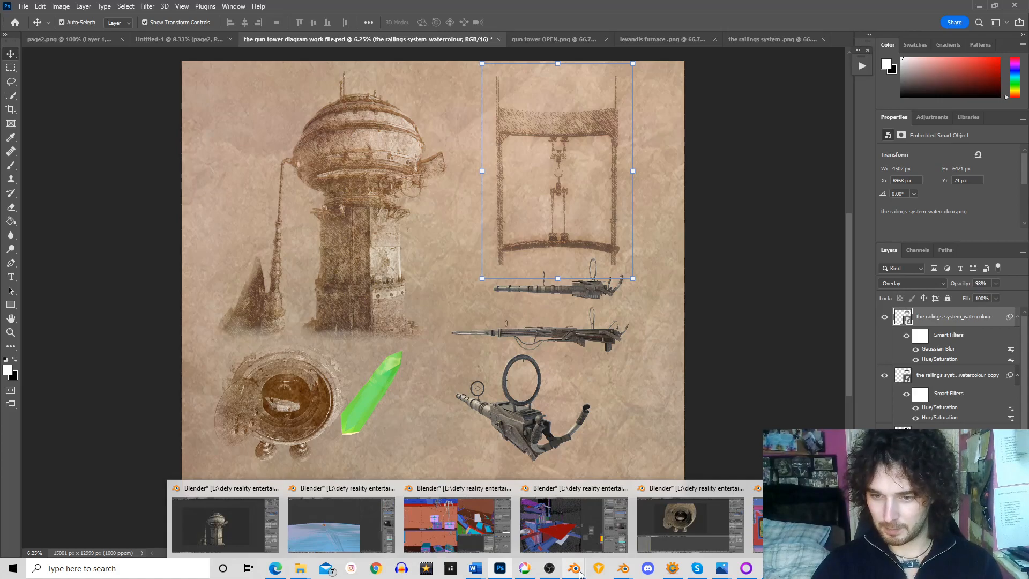
left_click(777, 528)
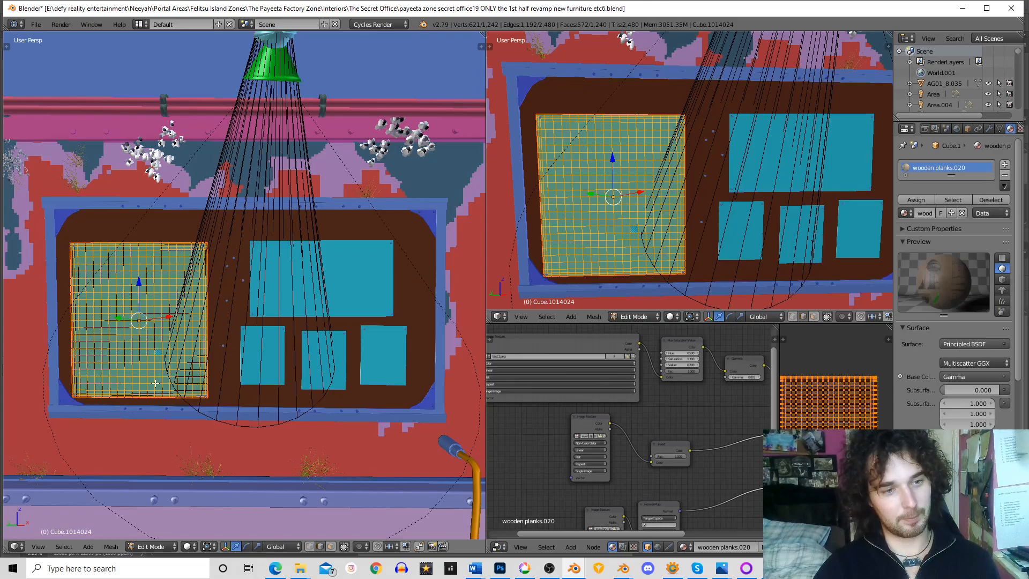
right_click(134, 335)
scroll(227, 306, "down", 2)
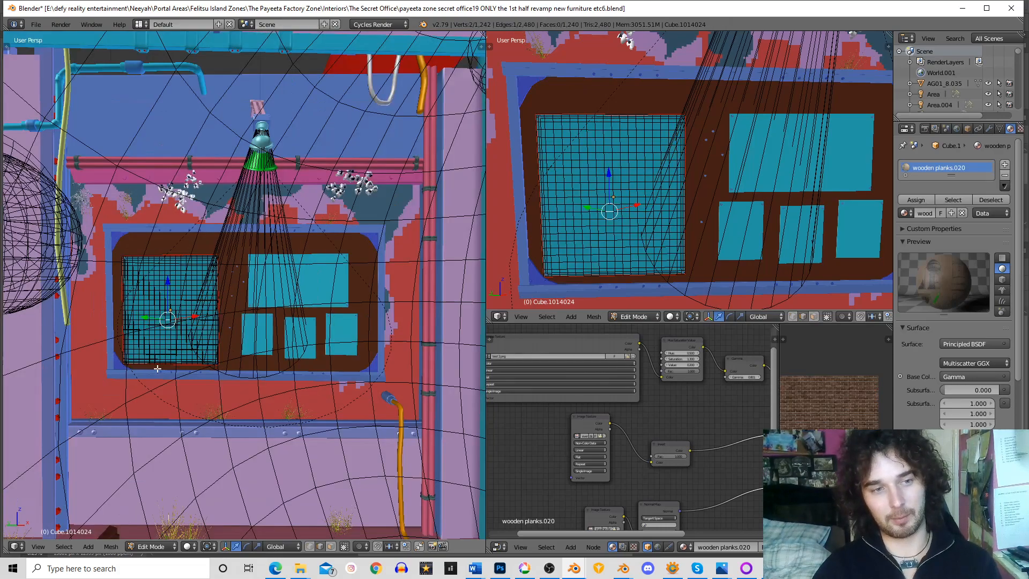
left_click_drag(296, 233, 297, 223)
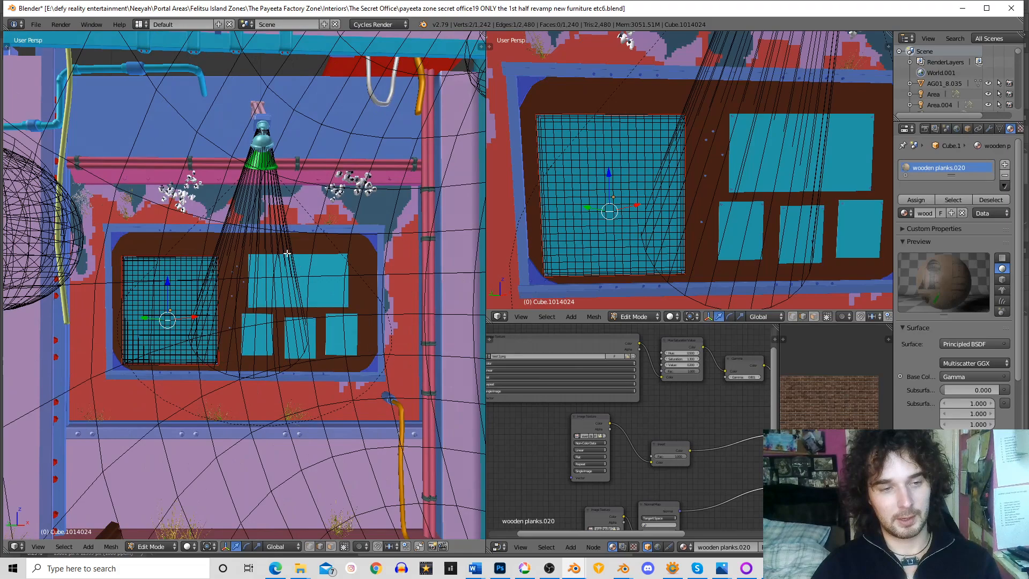
left_click_drag(289, 297, 245, 306)
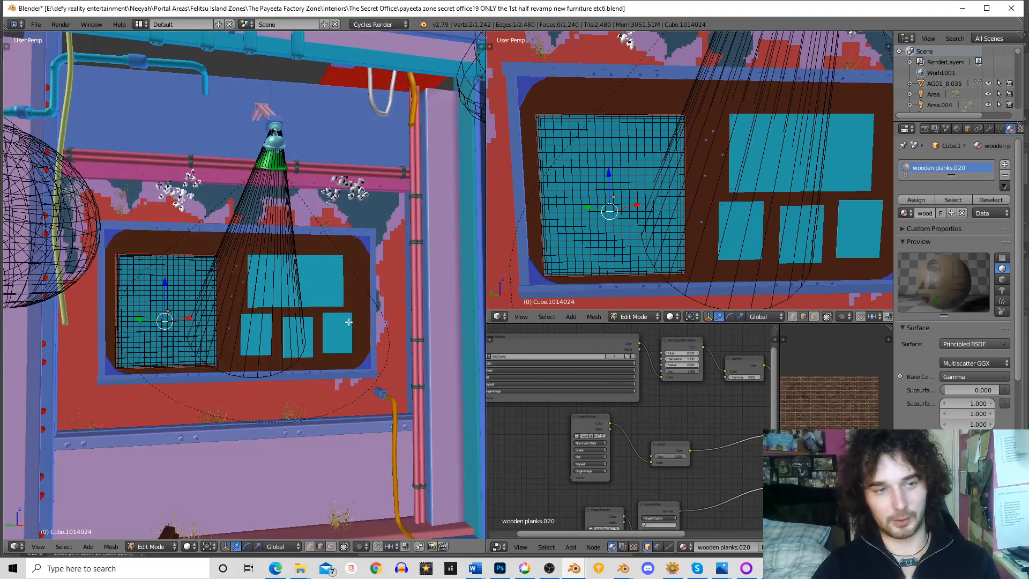
left_click_drag(340, 321, 316, 269)
scroll(316, 269, "up", 2)
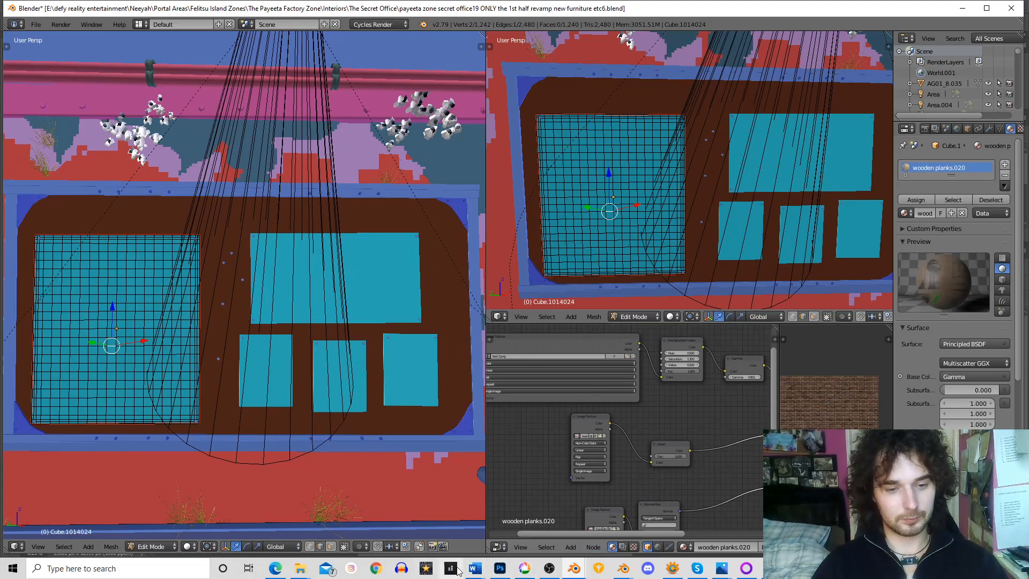
Switch to the Blender file cauldron door opens and examine the rendered furnace with its open door
mouse_move(582, 577)
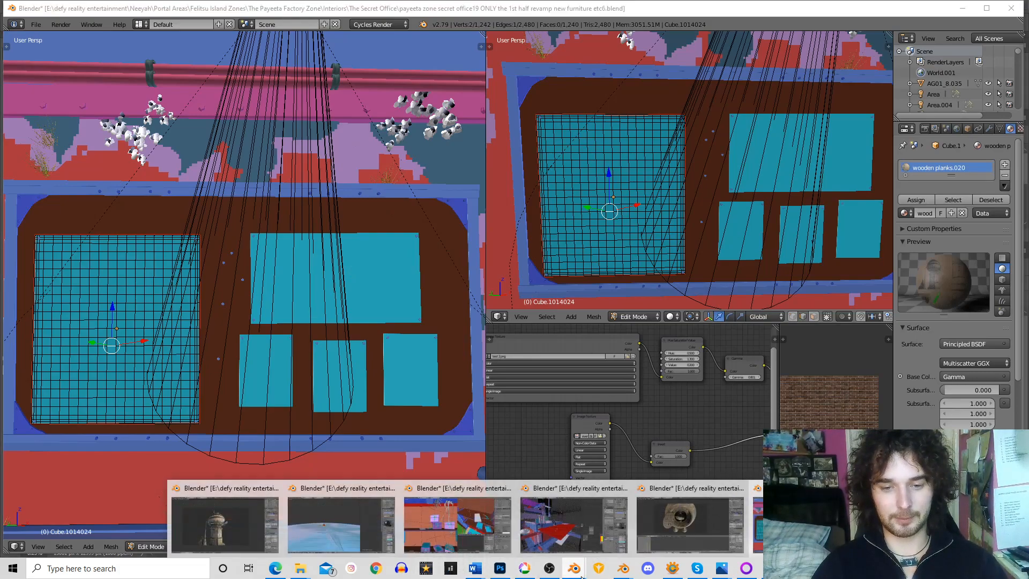
left_click(683, 531)
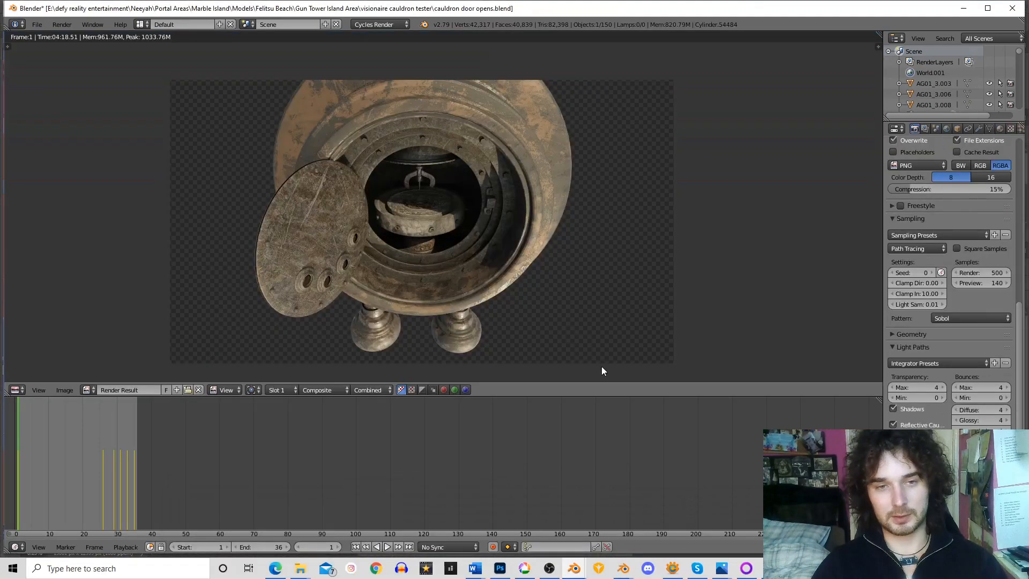
left_click_drag(501, 225, 559, 219)
left_click_drag(661, 236, 708, 209)
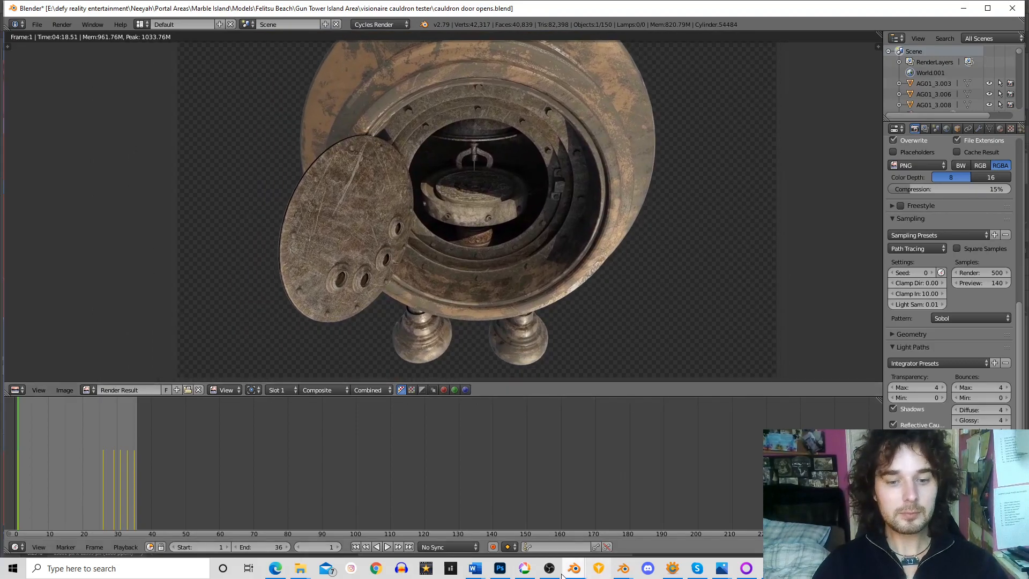
Switch back to the gun tower diagram in Photoshop and select the Eraser tool
left_click(500, 569)
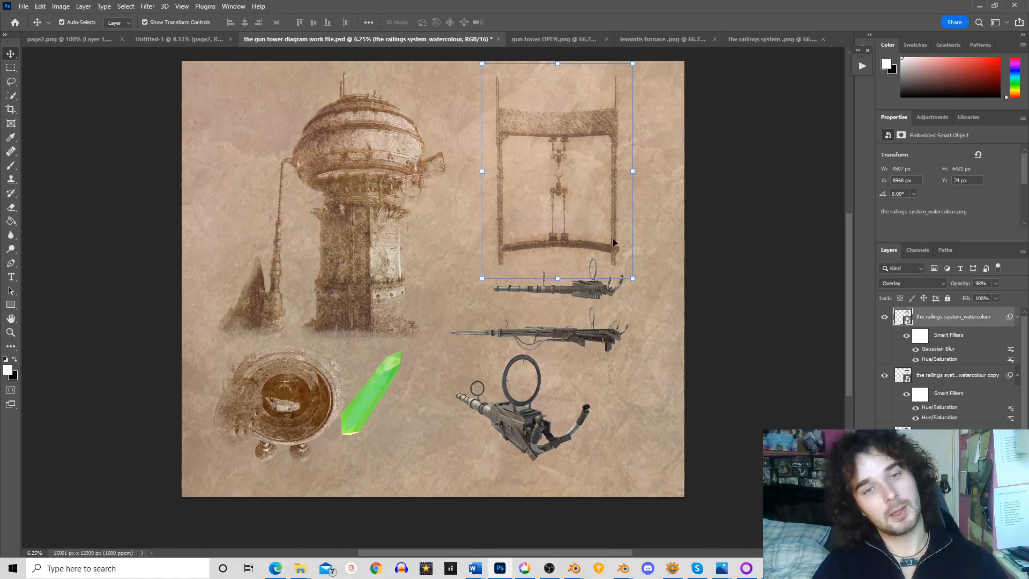
left_click(12, 68)
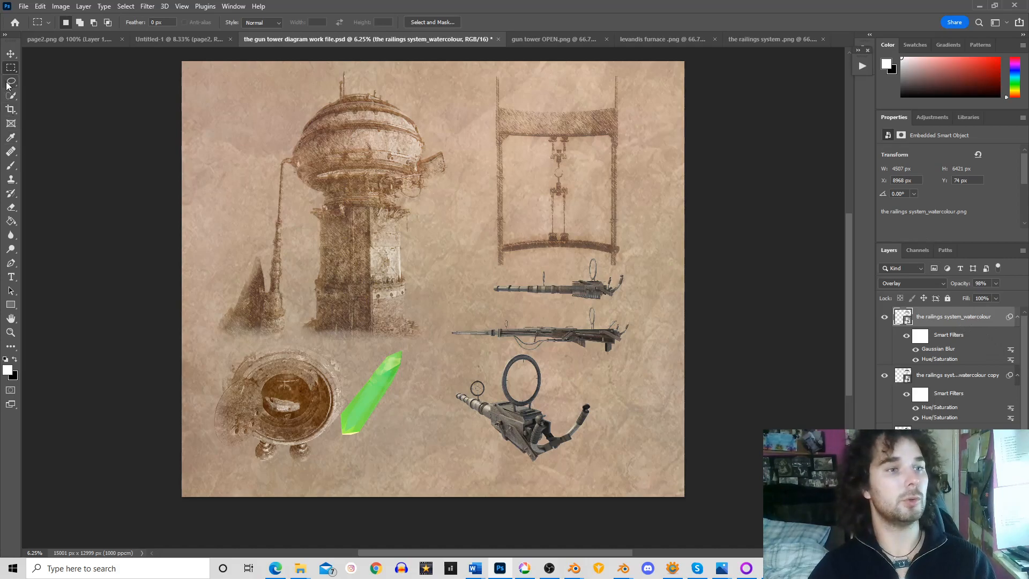
left_click(10, 54)
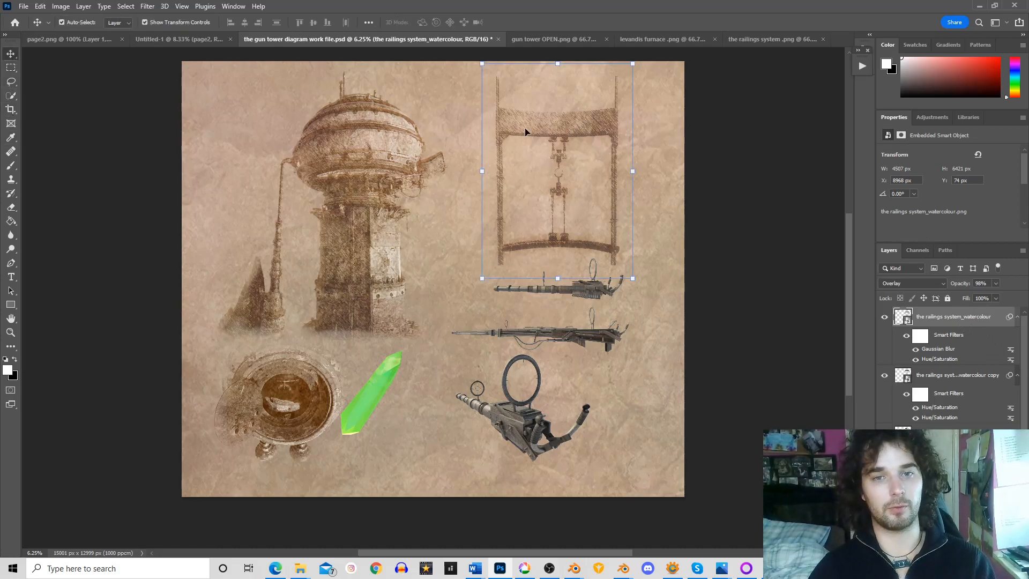
left_click(11, 208)
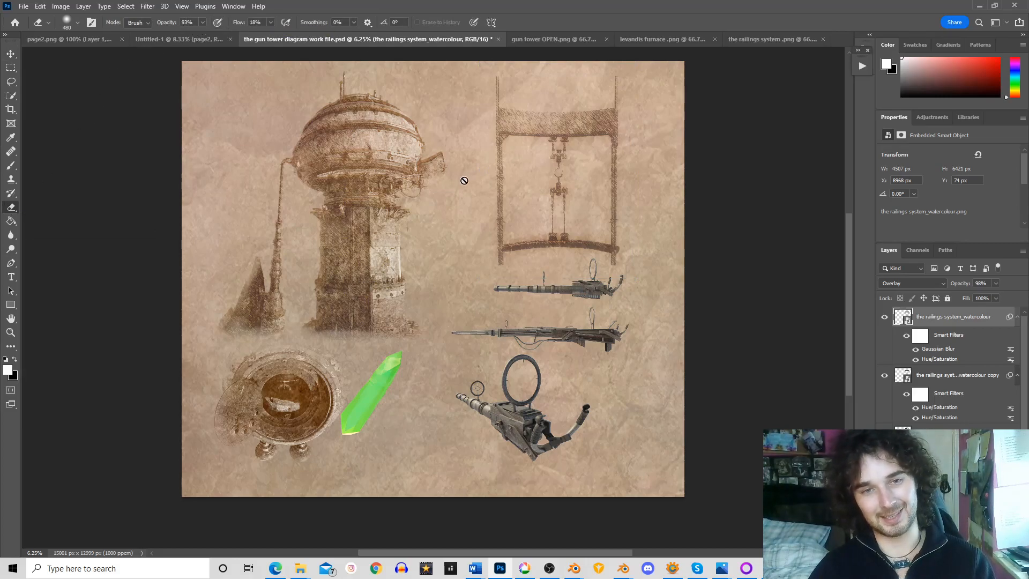
left_click(496, 112)
left_click(496, 218)
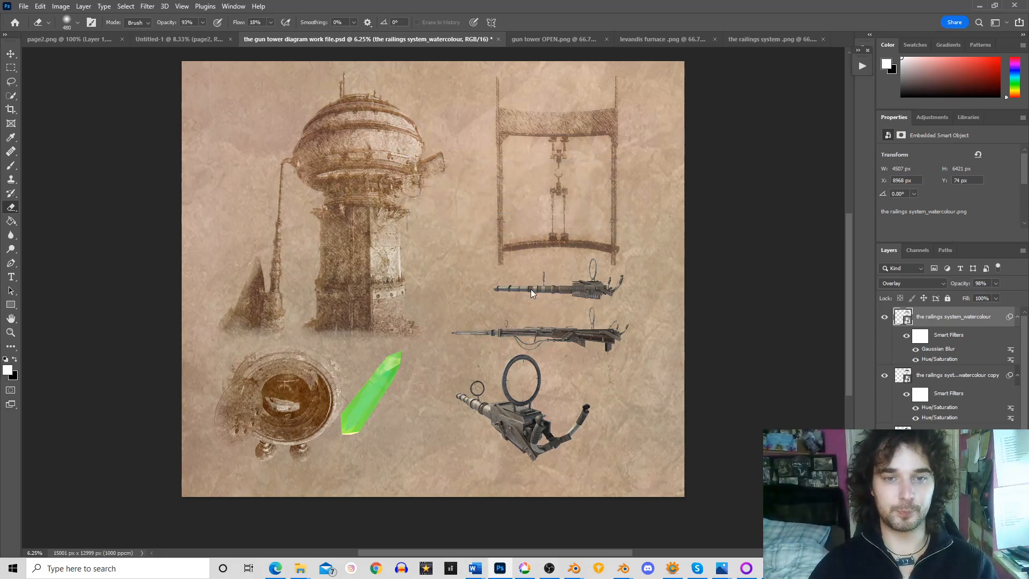
left_click(550, 568)
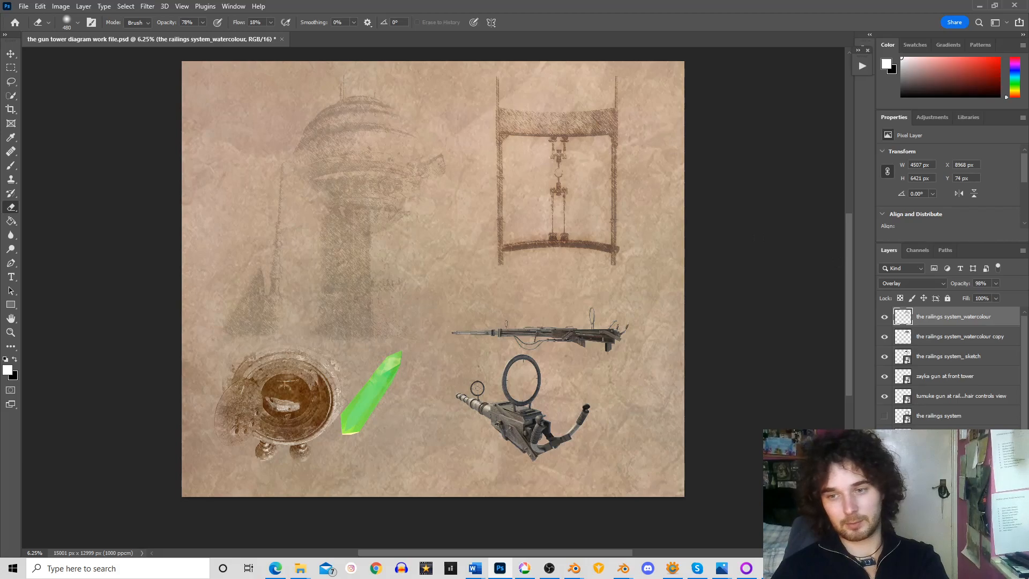
Toggle the gun tower's layers to compare their effect, leaving the detailed brown watercolour version shown
left_click(884, 436)
left_click(885, 435)
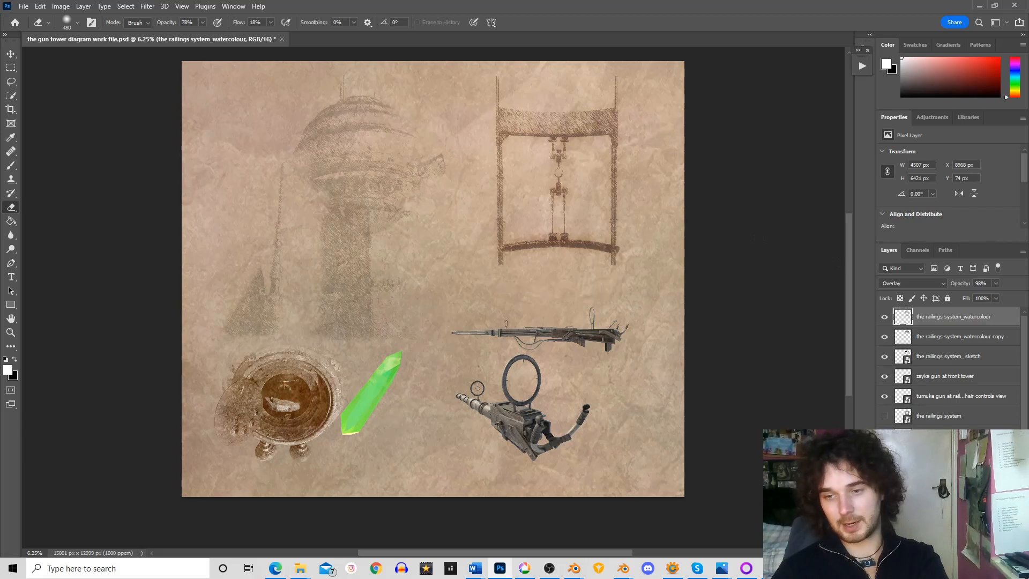
left_click(884, 455)
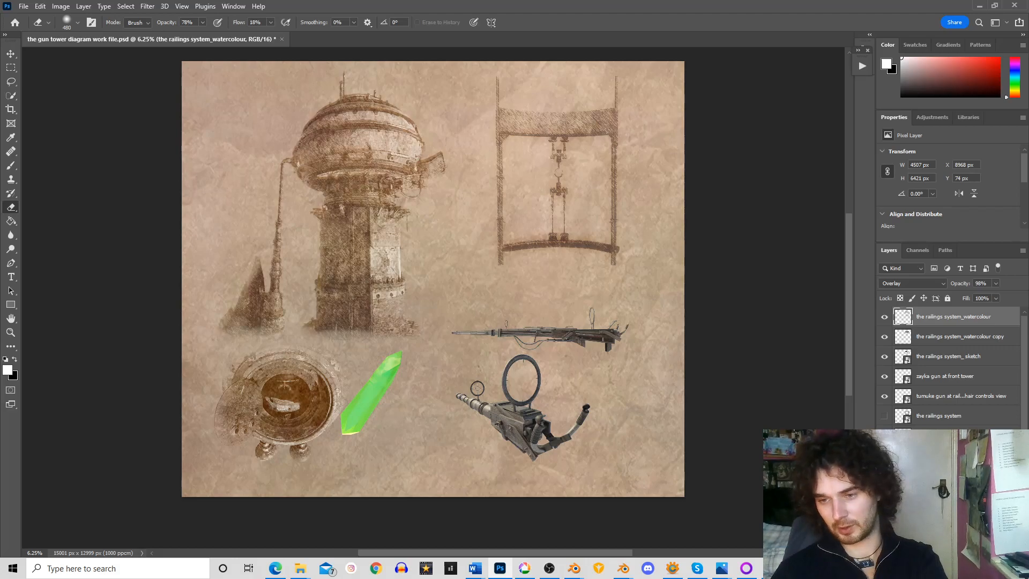
left_click(884, 475)
left_click(884, 475)
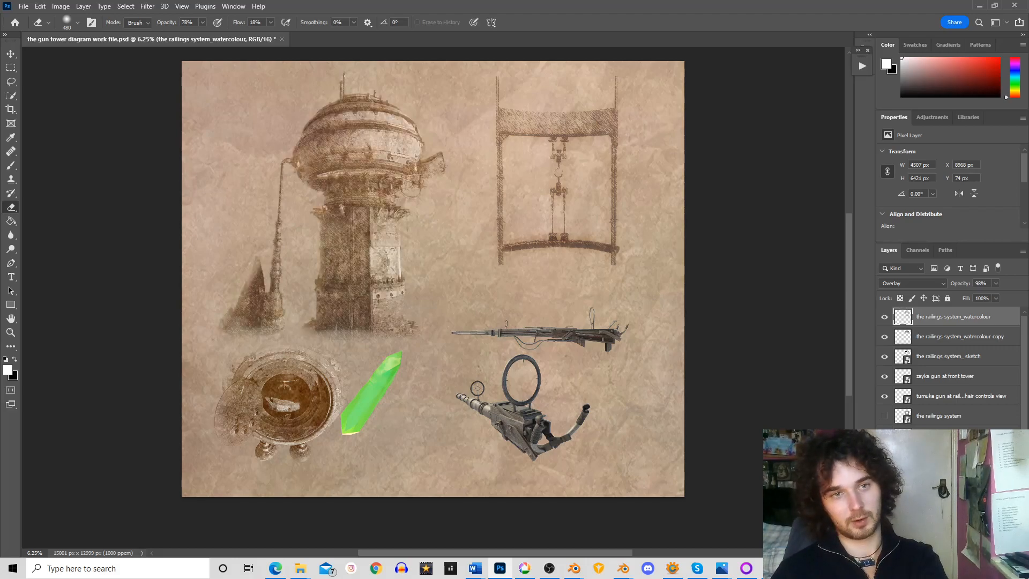
left_click(885, 475)
left_click(885, 475)
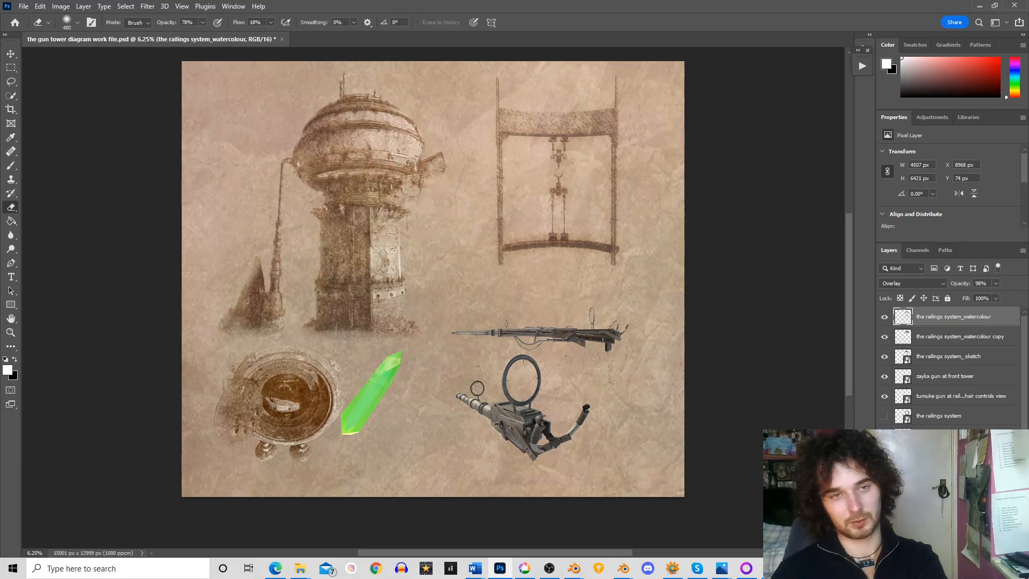
Browse the raw and sketches folders of the gun tower and guns diagram, and open gun tower OPEN watercolour test
left_click(24, 7)
left_click(38, 25)
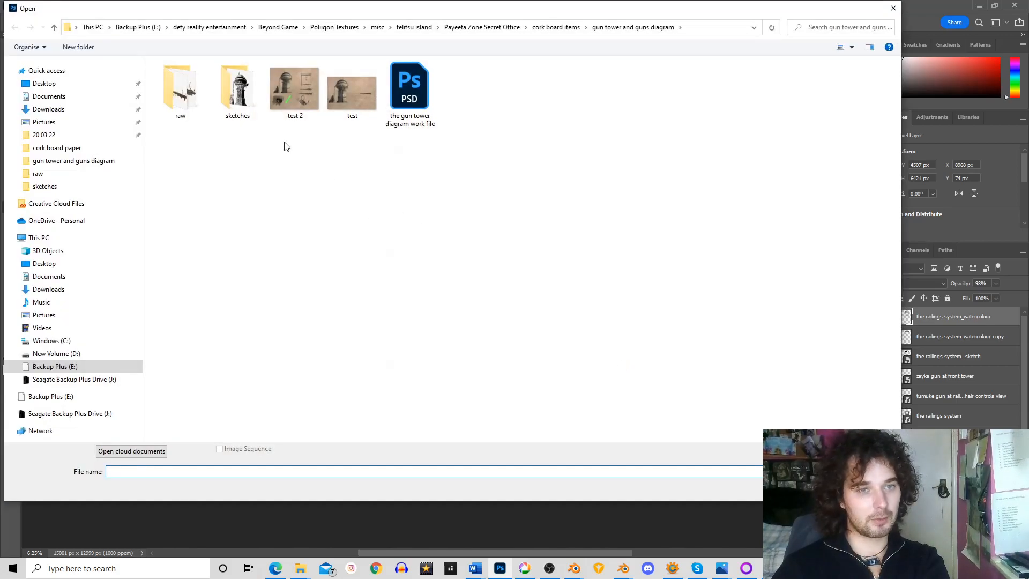
double_click(238, 87)
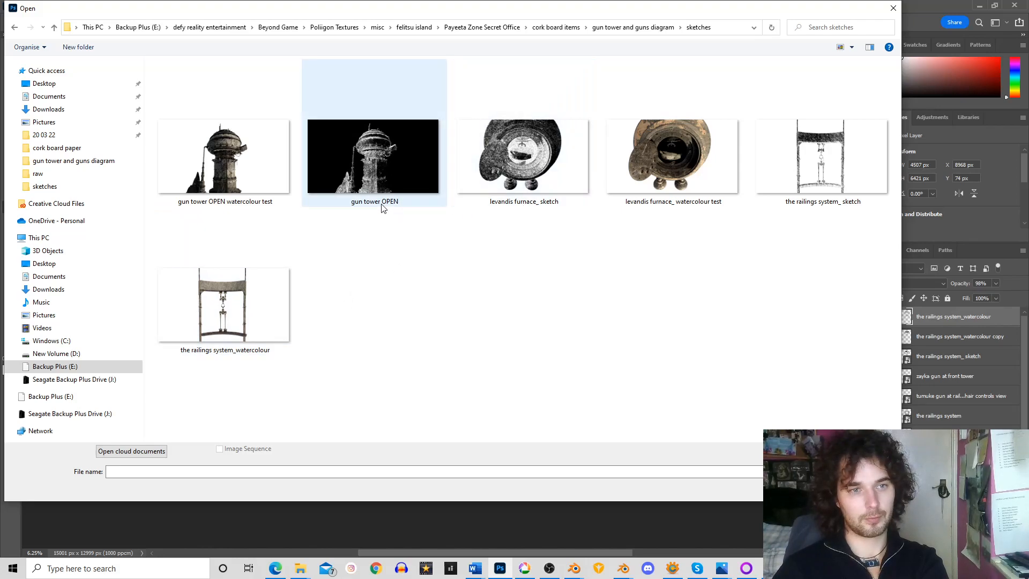
left_click(637, 28)
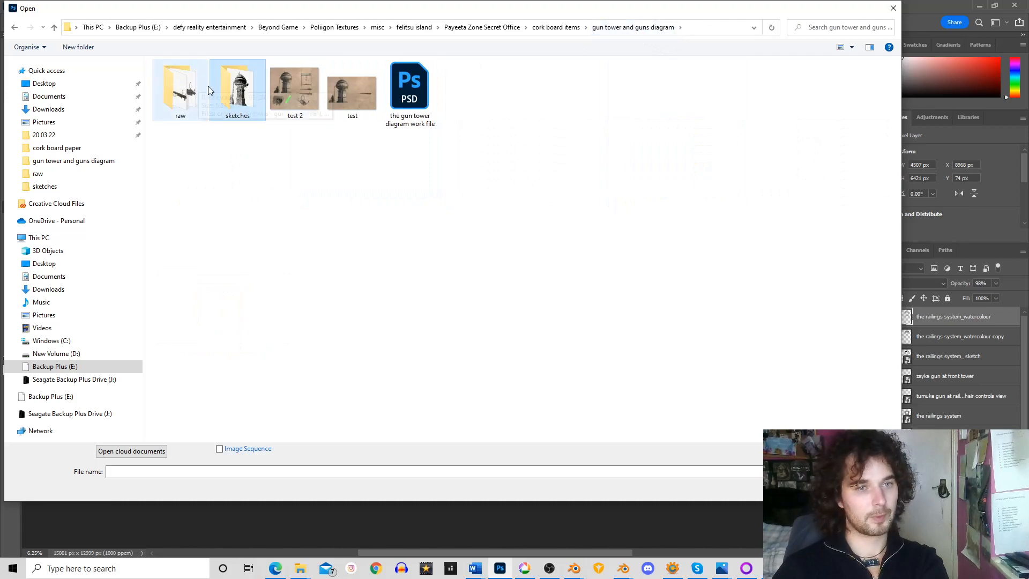
double_click(184, 100)
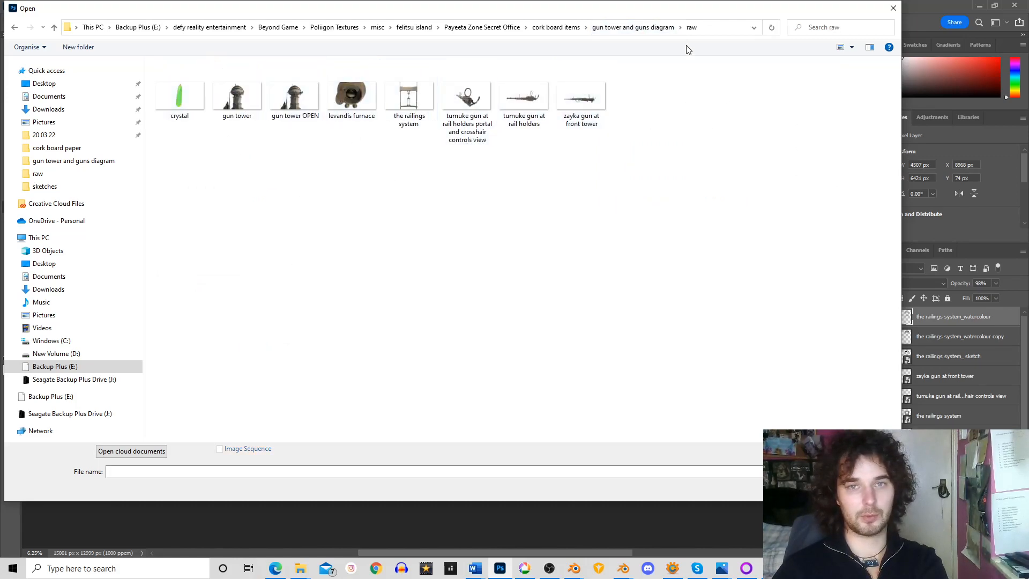
left_click(620, 28)
double_click(251, 83)
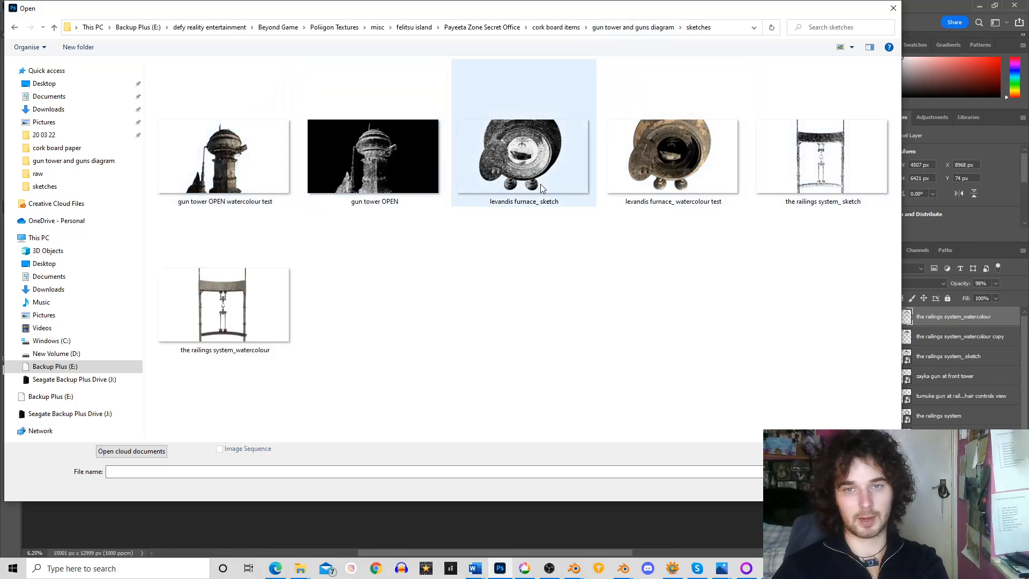
right_click(664, 260)
left_click(531, 253)
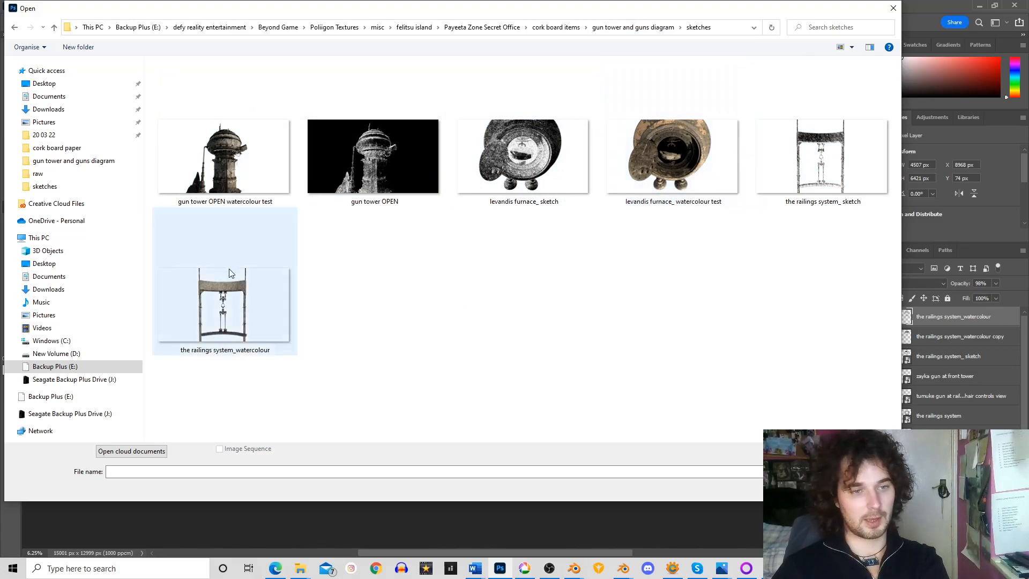
double_click(221, 146)
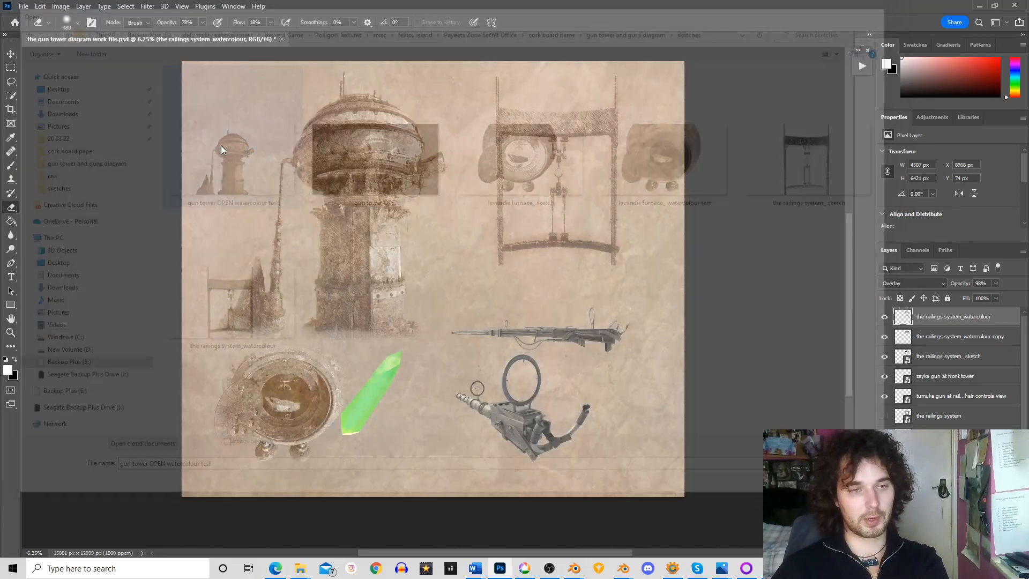
Open the gun tower OPEN sketch from the sketches folder, and return to the gun tower diagram work file
left_click(23, 6)
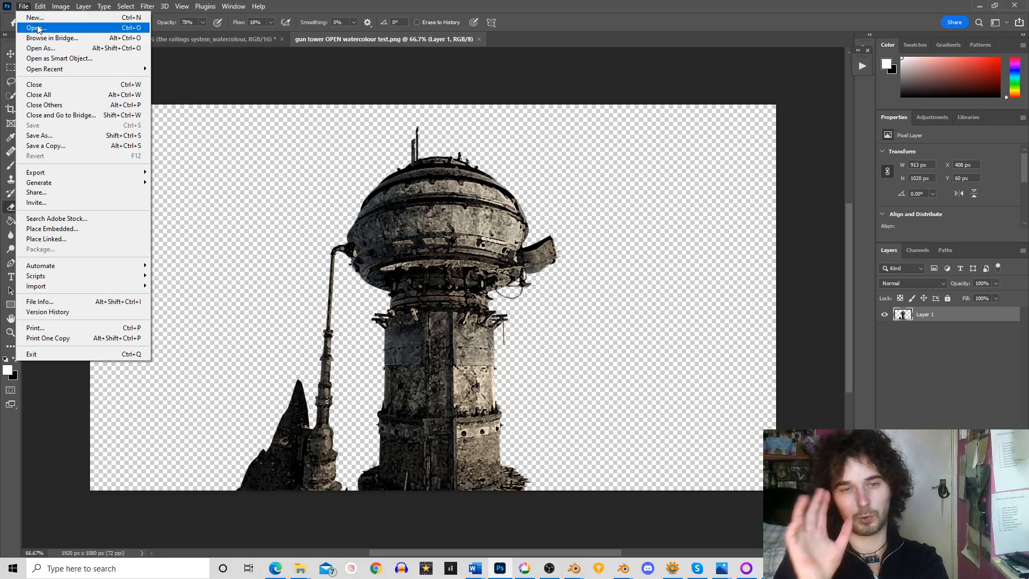
left_click(36, 28)
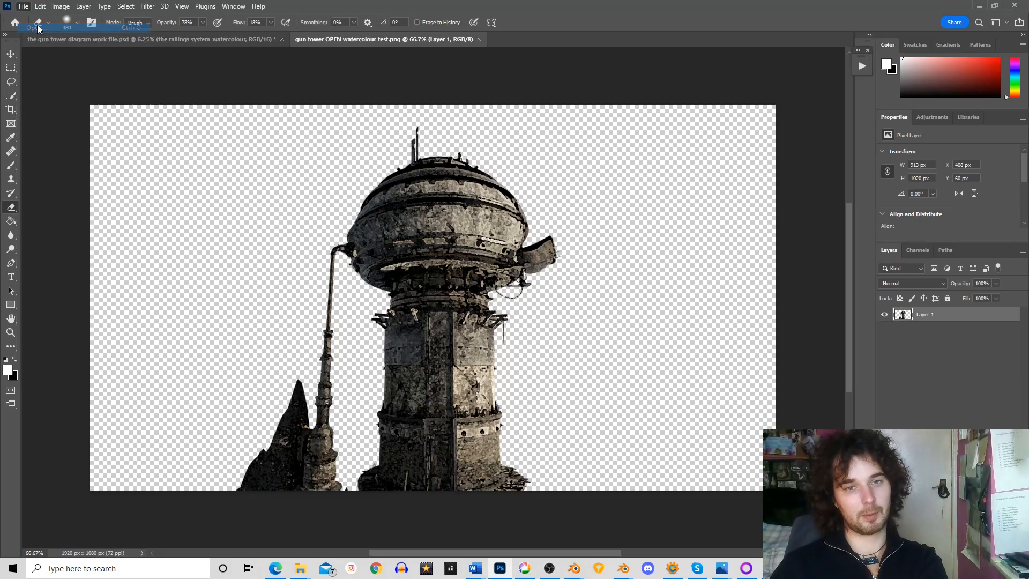
double_click(391, 152)
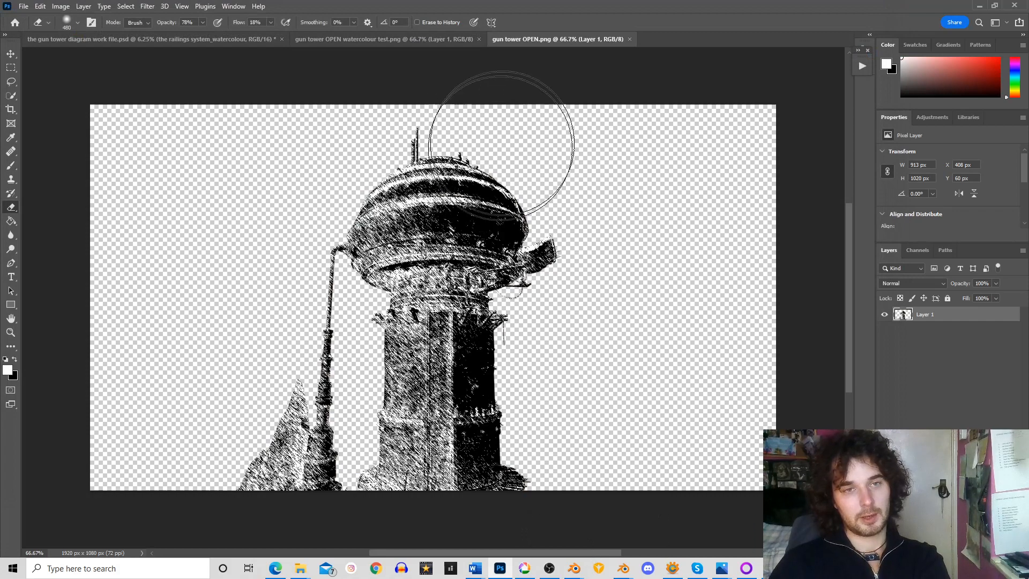
left_click(455, 39)
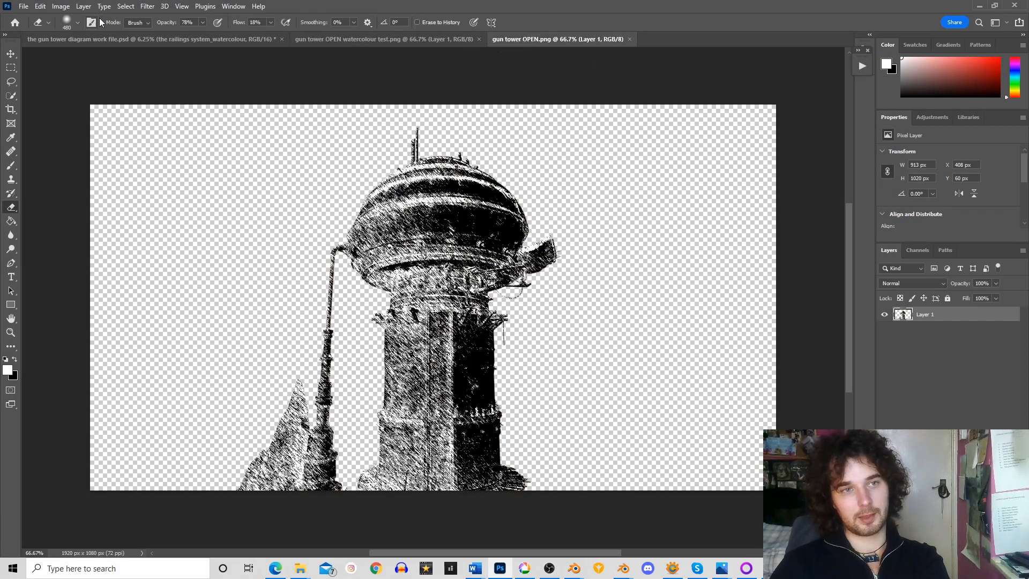
left_click(150, 39)
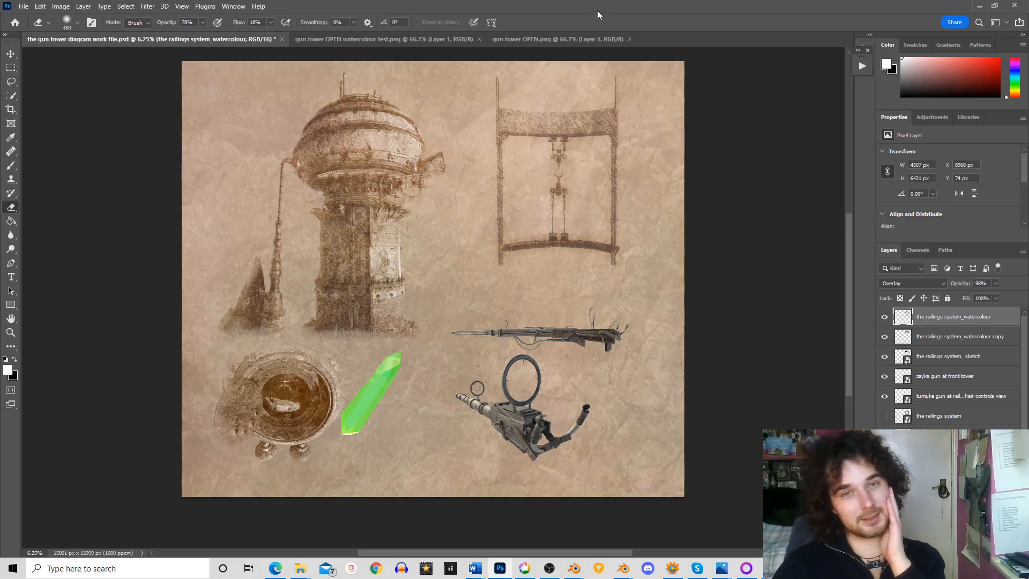
Open the original gun tower OPEN render from the raw folder
left_click(24, 6)
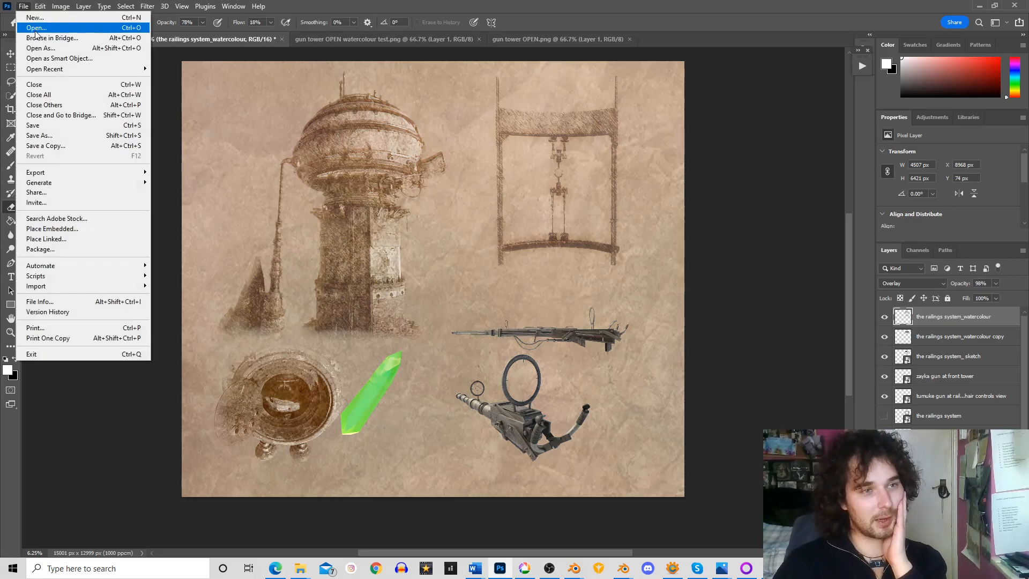
left_click(35, 30)
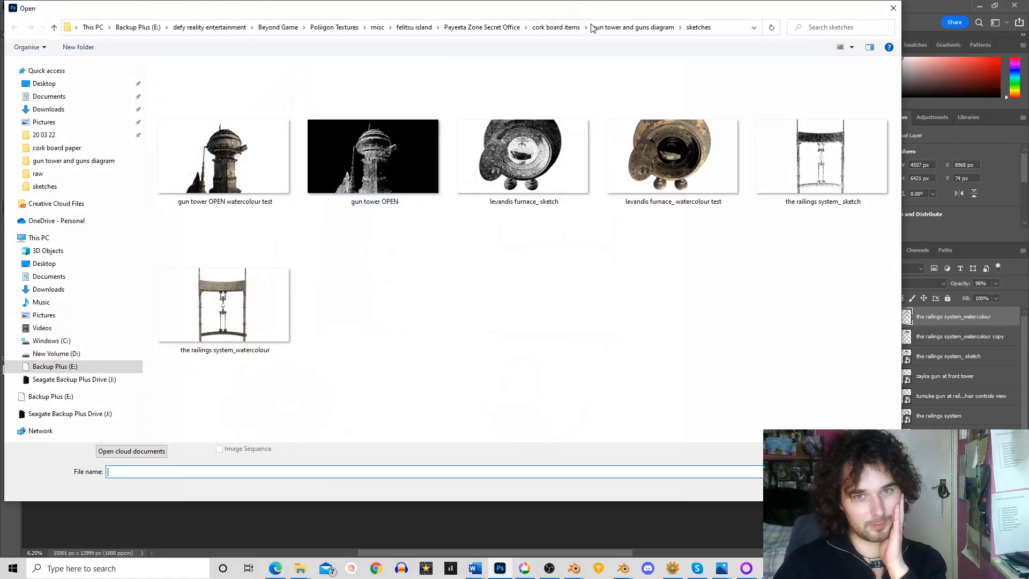
left_click(606, 27)
double_click(188, 81)
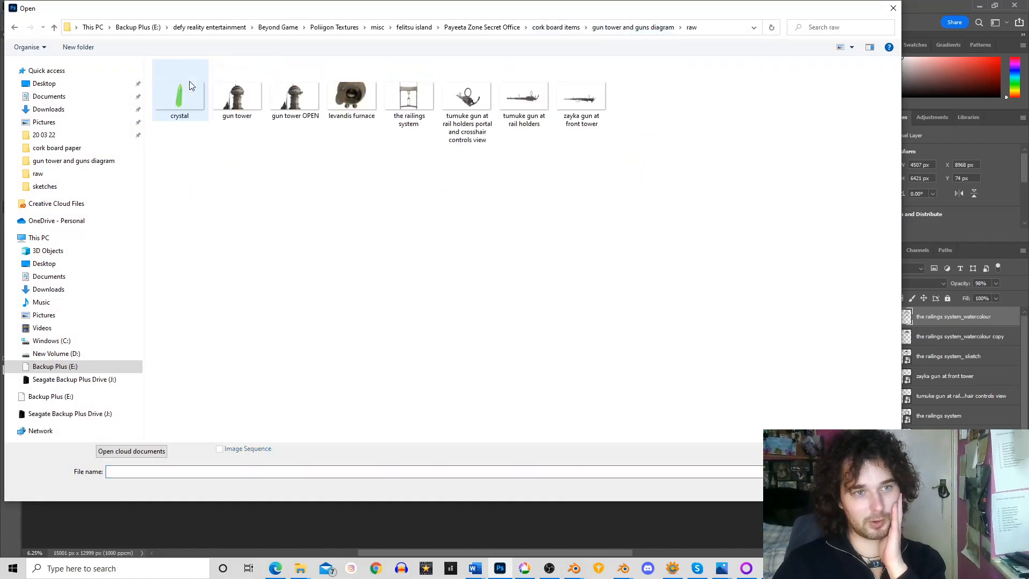
double_click(294, 96)
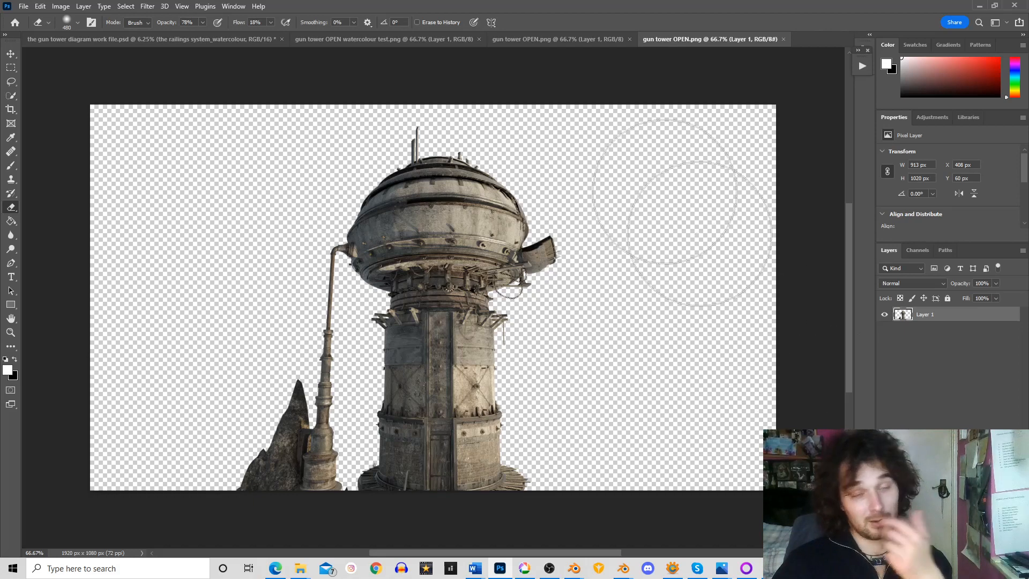
Compare the gun tower diagram work file with the original gun tower OPEN render, and bring up the 3 down 4 to go image
left_click(189, 38)
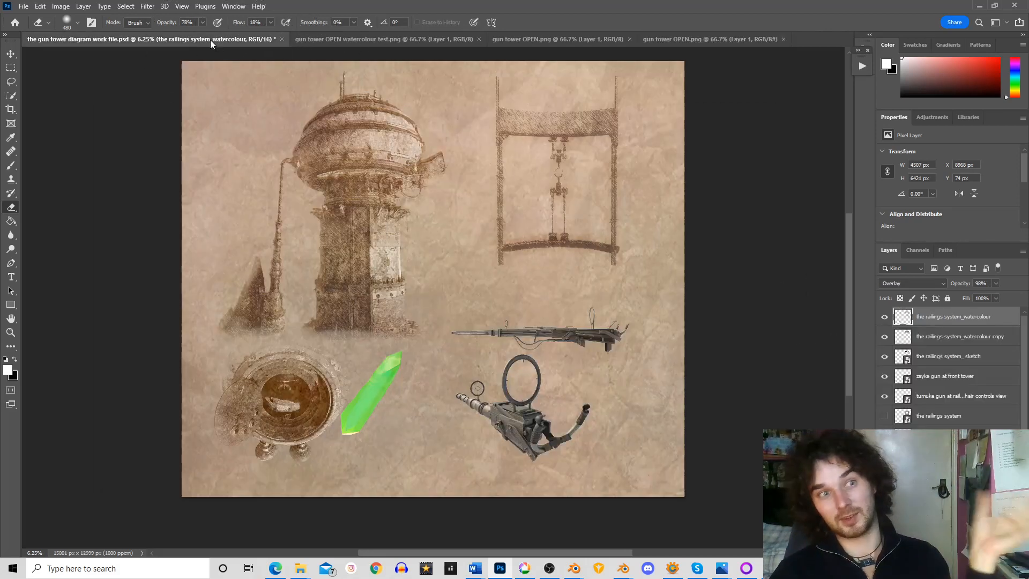
left_click(703, 36)
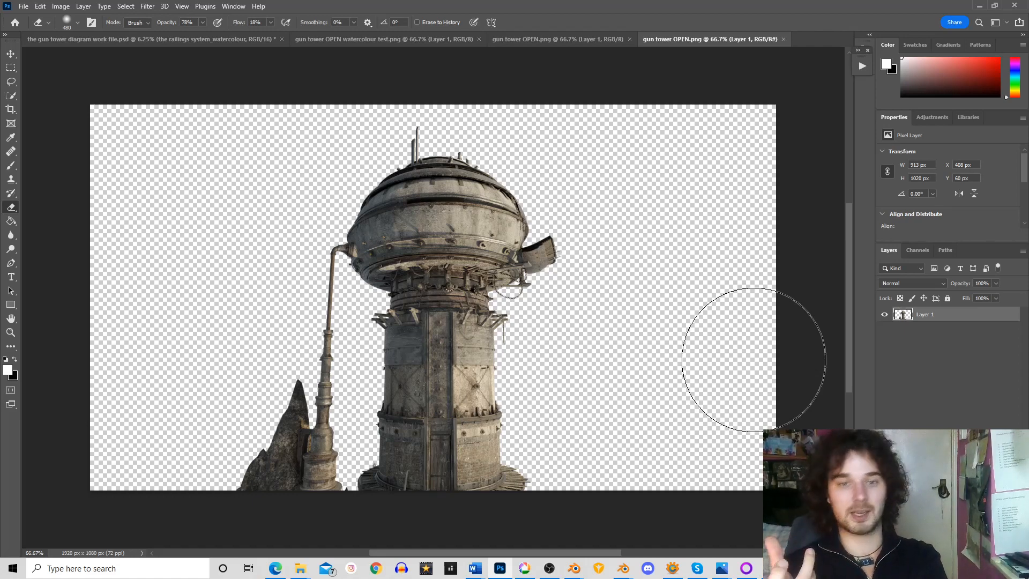
left_click(208, 44)
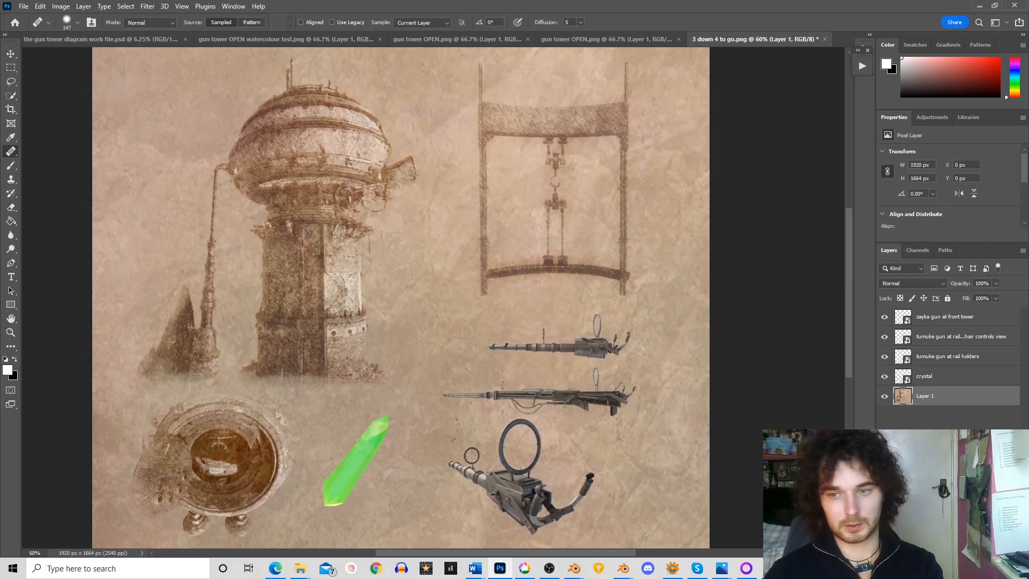
left_click(102, 41)
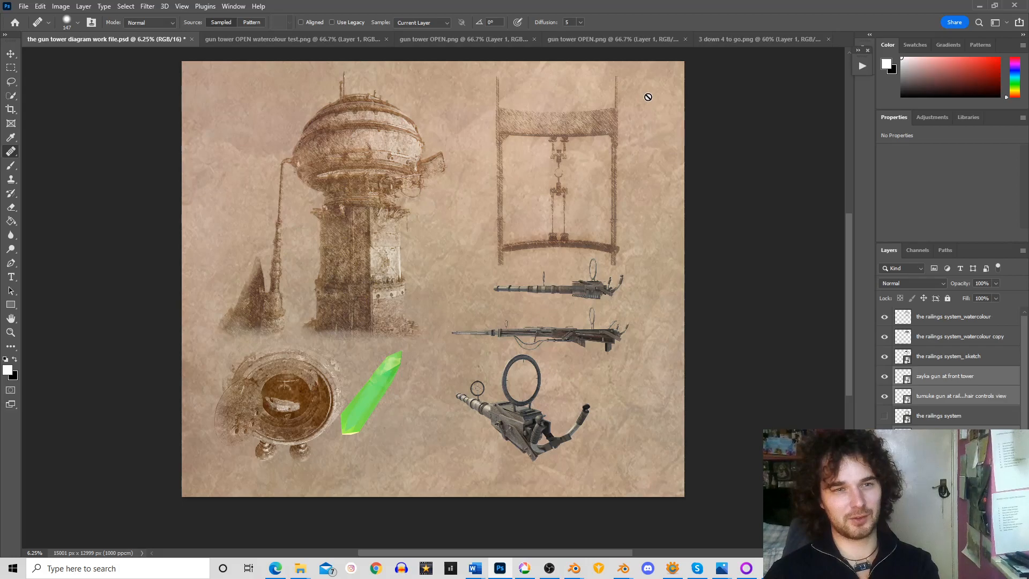
left_click(747, 44)
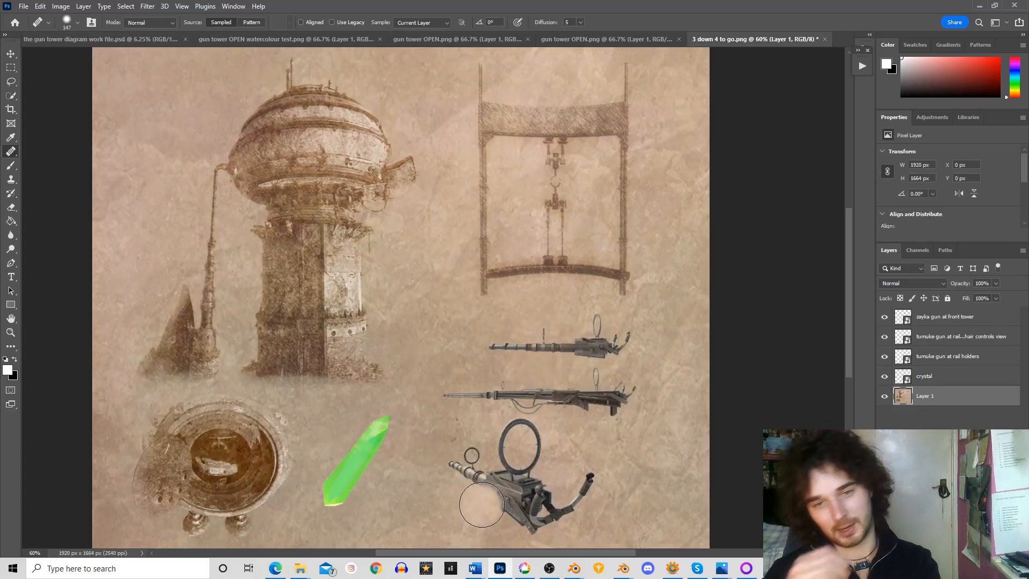
key("ctrl+z")
left_click_drag(530, 222, 540, 219)
key("ctrl+z")
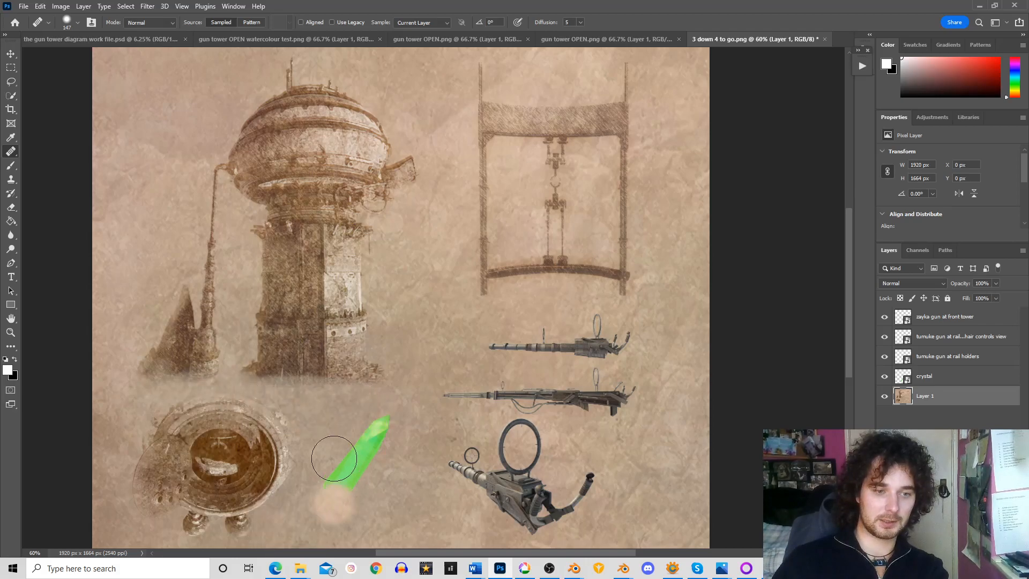
Try blending the railings sketch's upper edge into the paper using the Healing Brush at size 147
left_click(11, 152)
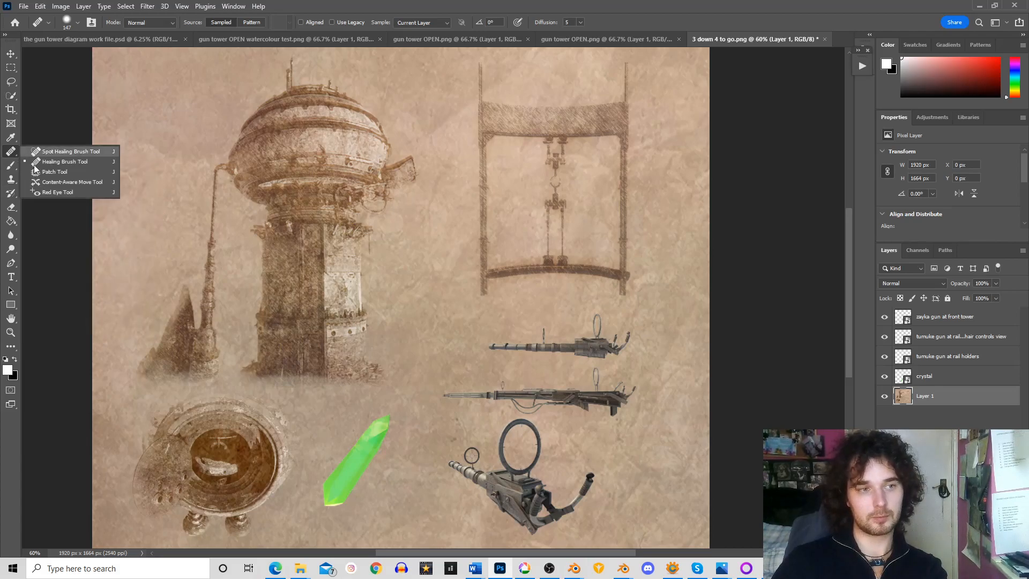
left_click(38, 162)
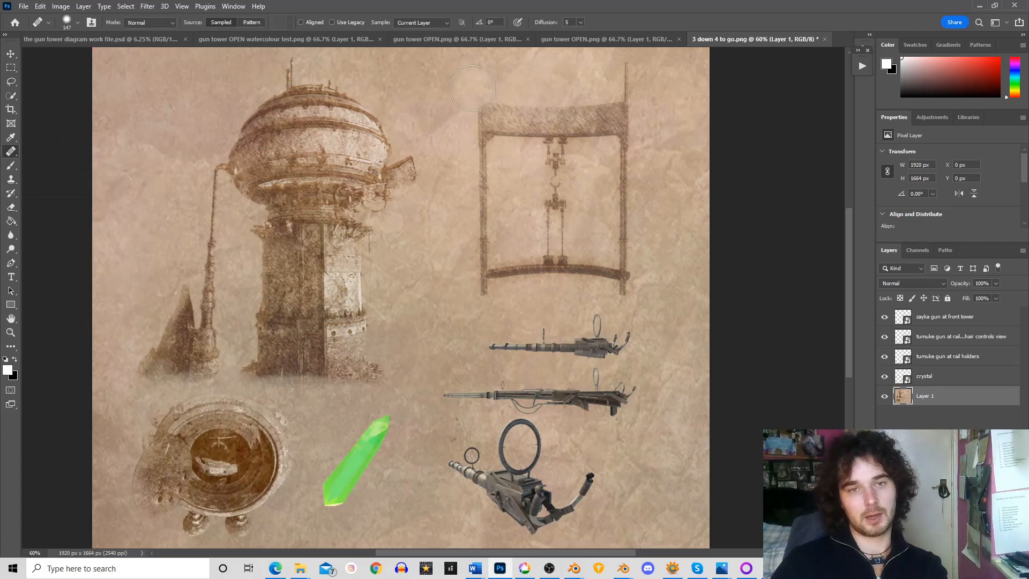
left_click_drag(848, 231, 850, 194)
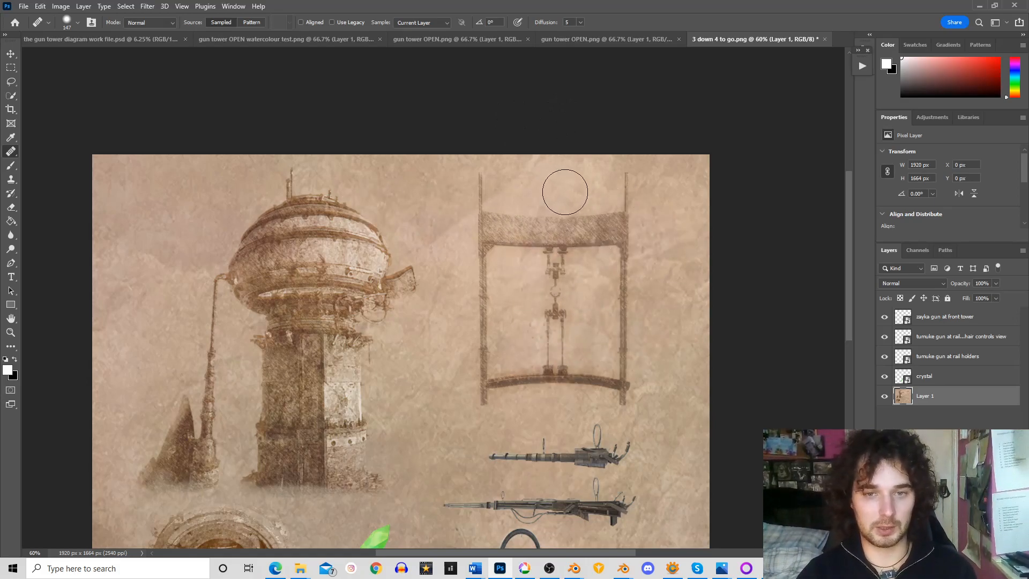
left_click_drag(554, 205, 540, 205)
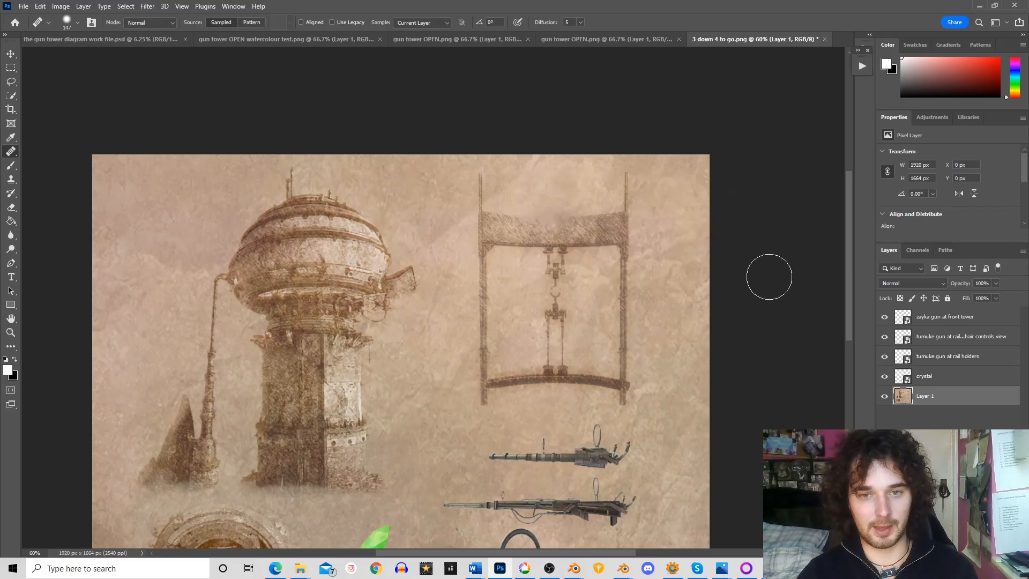
left_click_drag(584, 197, 598, 202)
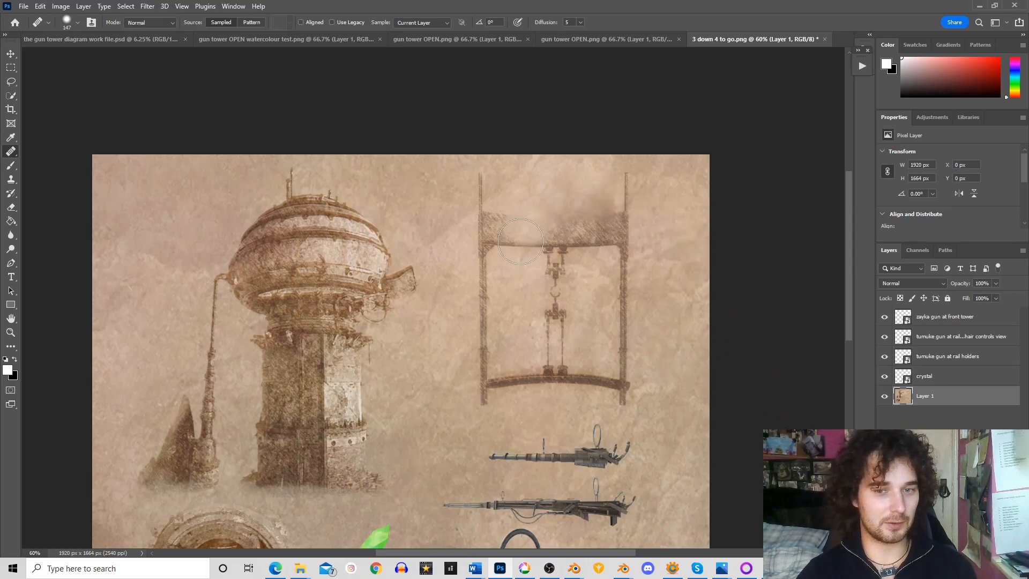
Undo the last two Healing Brush strokes on the railings sketch
left_click(40, 5)
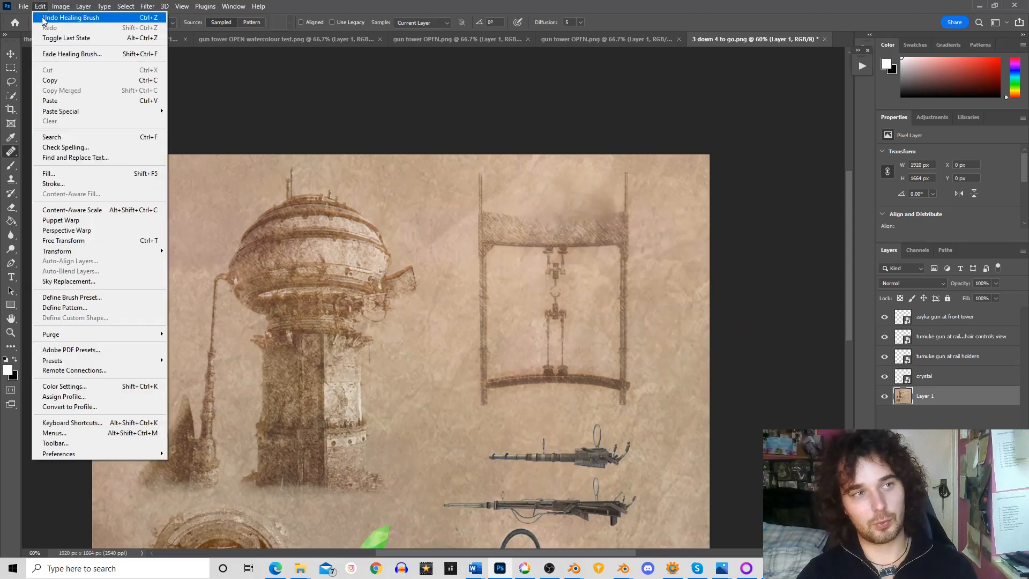
left_click(43, 18)
left_click(43, 8)
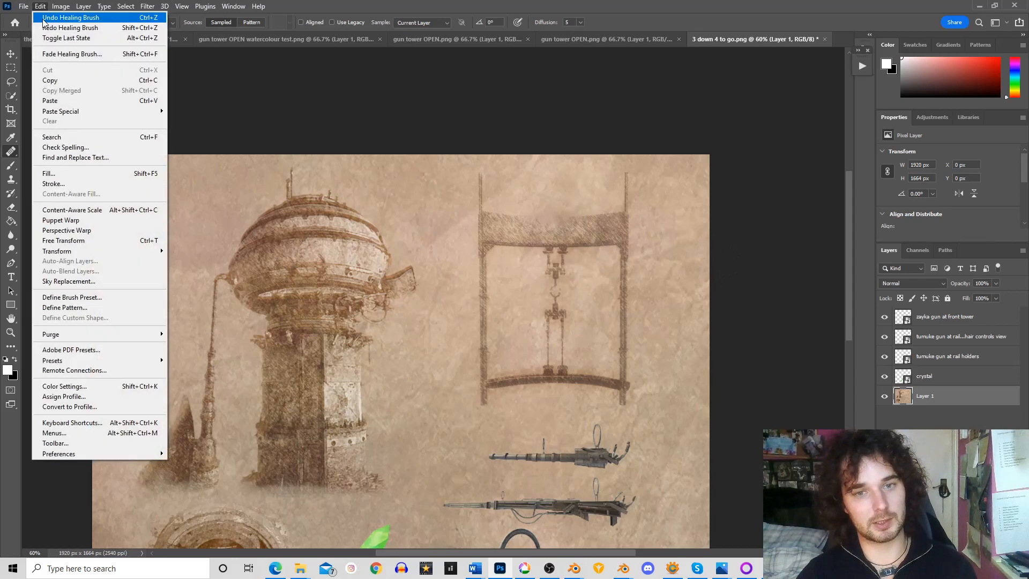
left_click(46, 19)
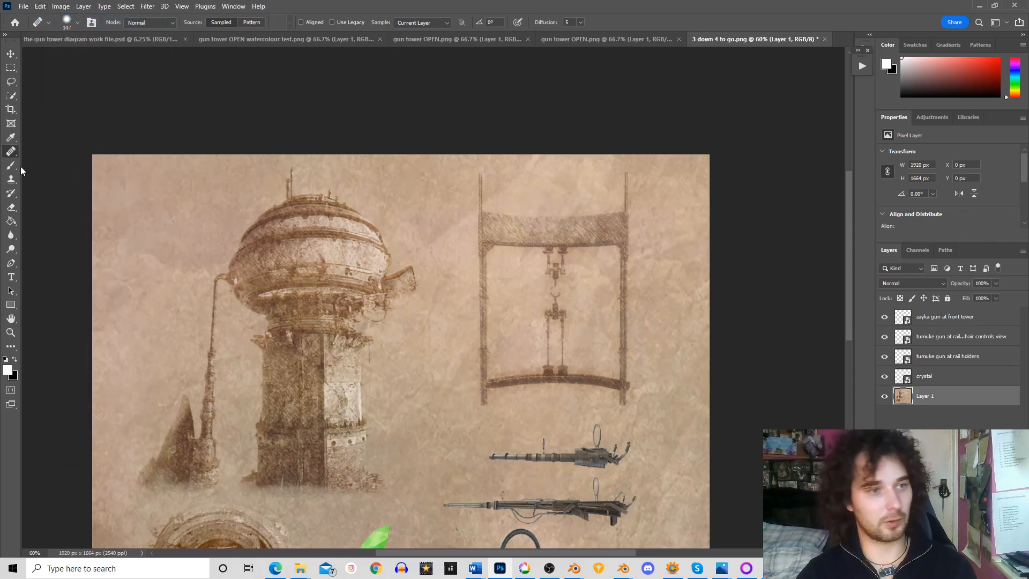
Set the Healing Brush size to 67 px and soften the upper edge of the railings sketch's hatched band
left_click(77, 23)
left_click_drag(63, 53, 53, 53)
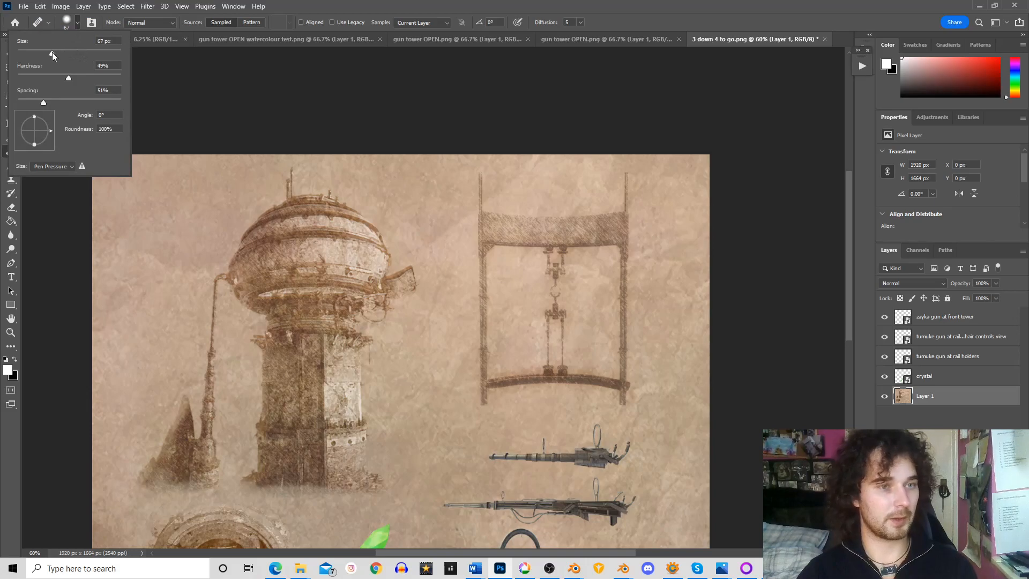
left_click_drag(523, 210, 616, 210)
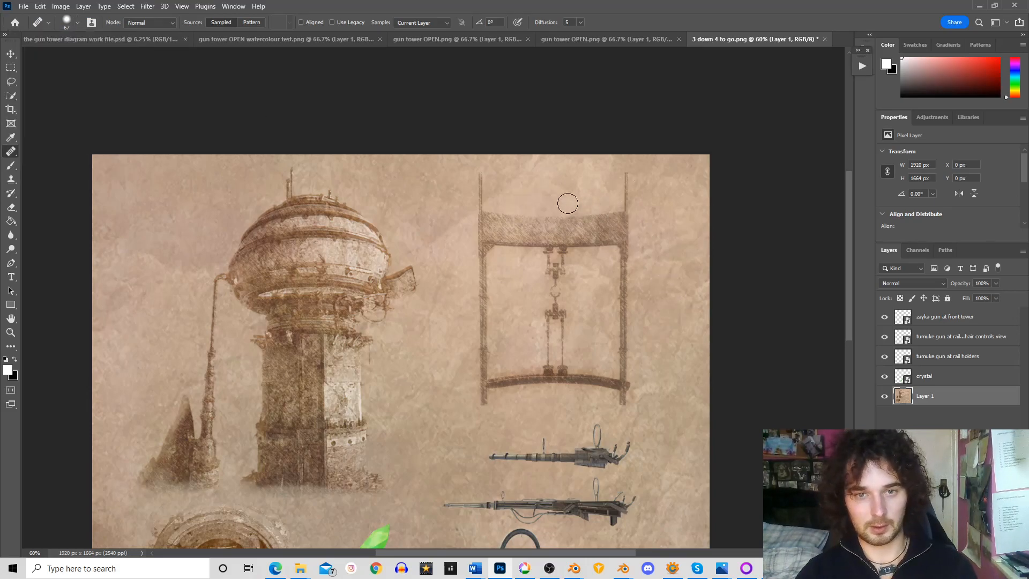
left_click_drag(503, 212, 543, 218)
Sample clean paper and blend the outer edge of the railings sketch's upper right corner into the background
left_click(644, 223, "alt")
left_click_drag(633, 239, 633, 297)
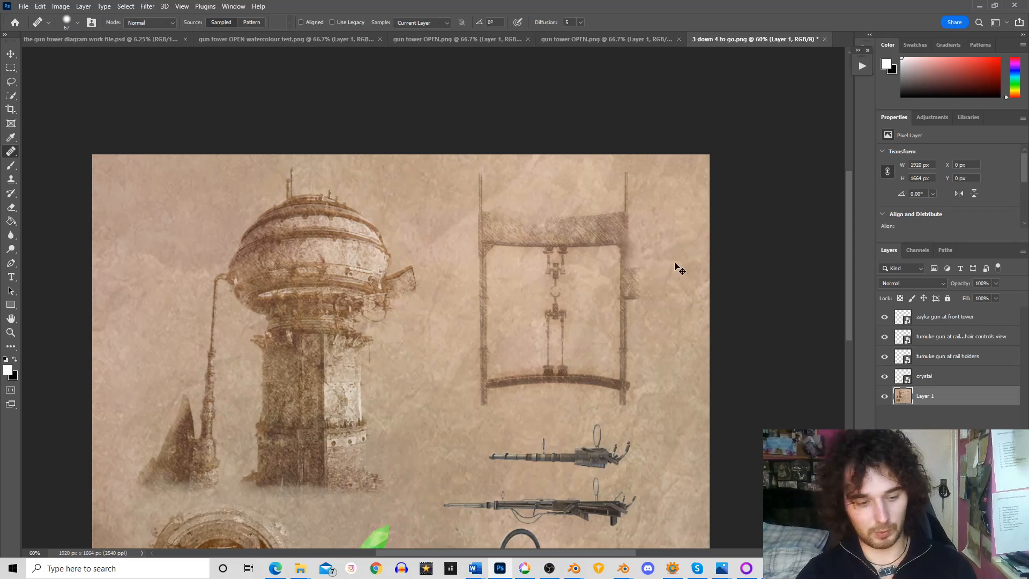
left_click_drag(636, 220, 636, 244)
left_click(591, 171, "alt")
left_click_drag(638, 220, 635, 243)
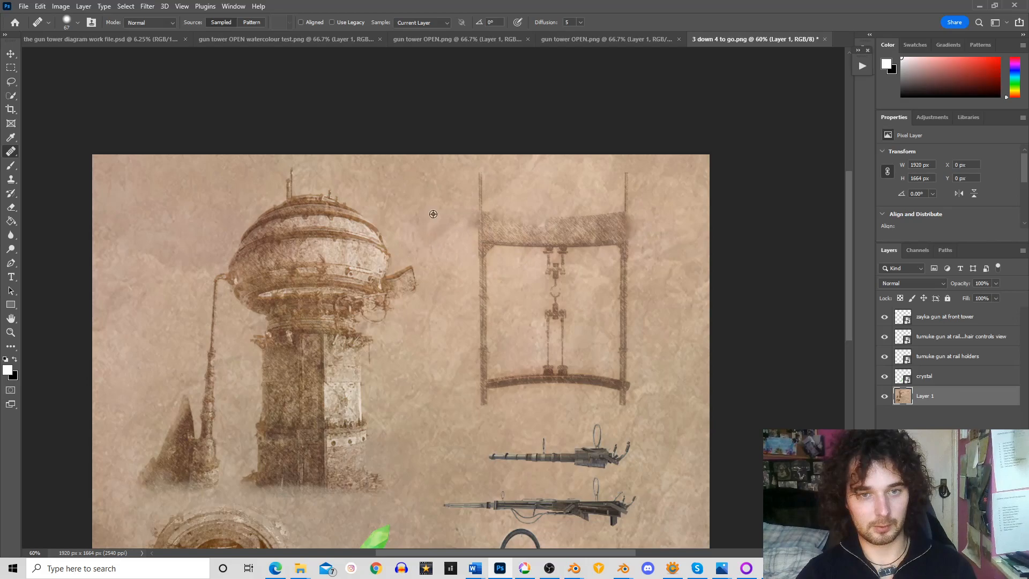
Heal away the thin posts rising above the left and right ends of the railings sketch
left_click_drag(476, 203, 473, 172)
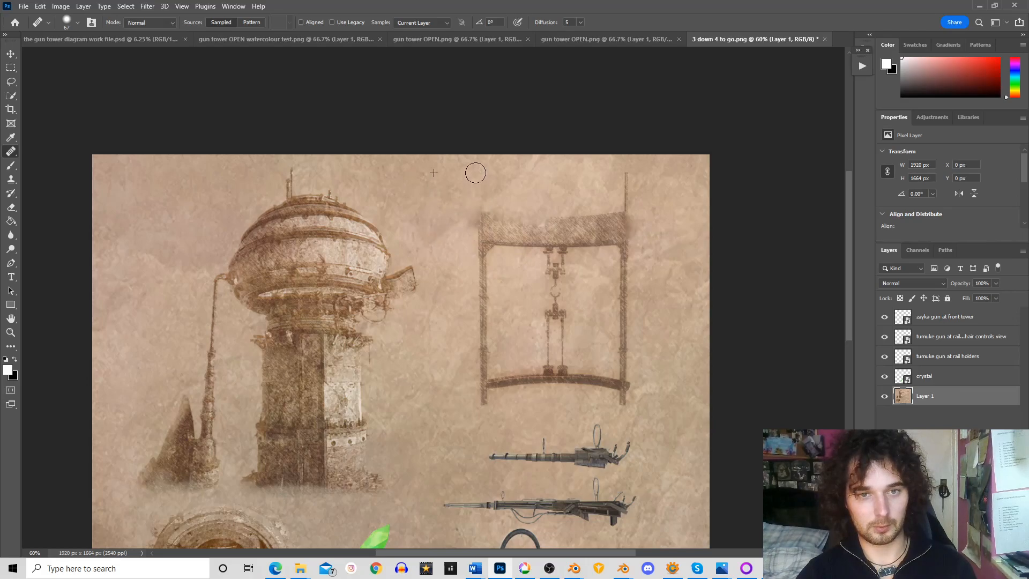
key("ctrl+z")
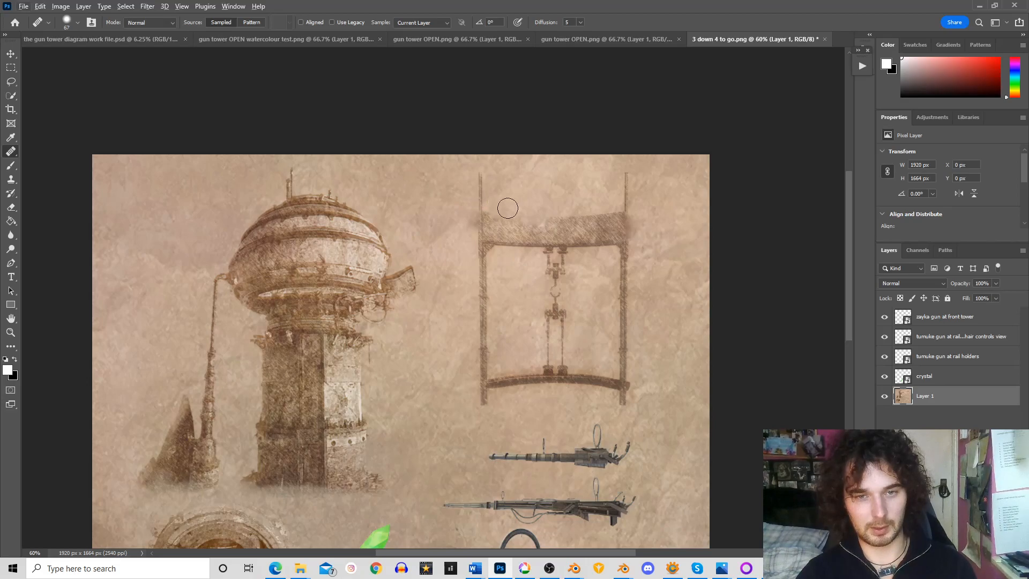
left_click_drag(482, 192, 480, 168)
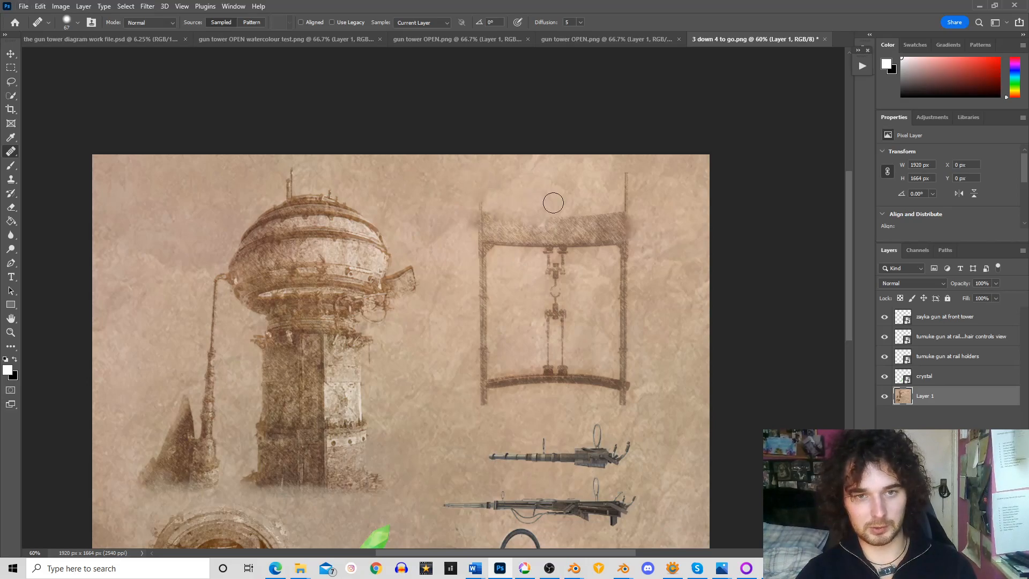
left_click(658, 201, "alt")
mouse_move(625, 202)
left_mouse_down()
mouse_move(625, 180)
mouse_move(628, 204)
left_mouse_up()
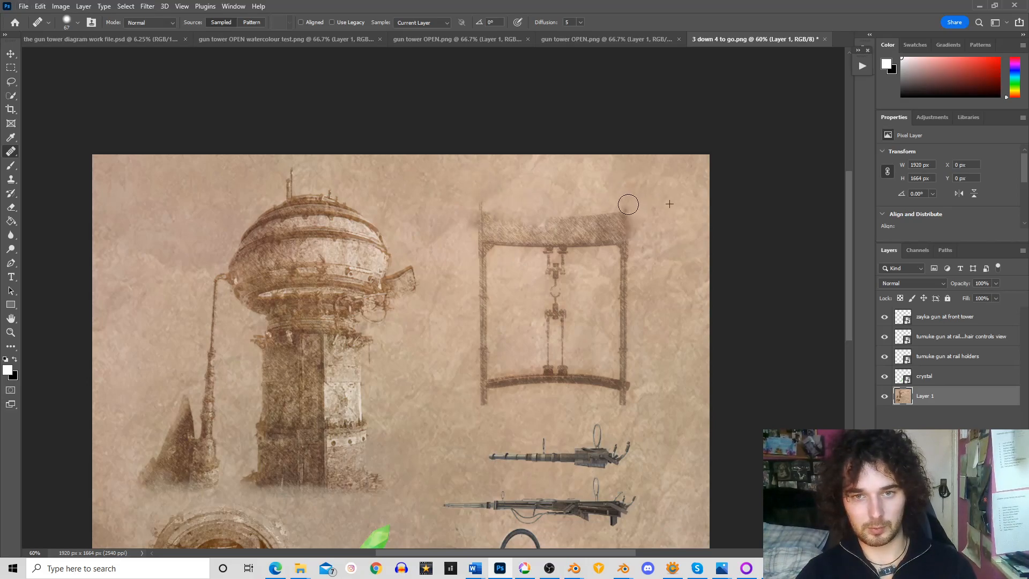
Heal away the post ends beneath the railings sketch's lower beam, working from its right end to its left and underside
left_click(663, 393, "alt")
mouse_move(629, 410)
left_mouse_down()
mouse_move(617, 403)
mouse_move(633, 401)
left_mouse_up()
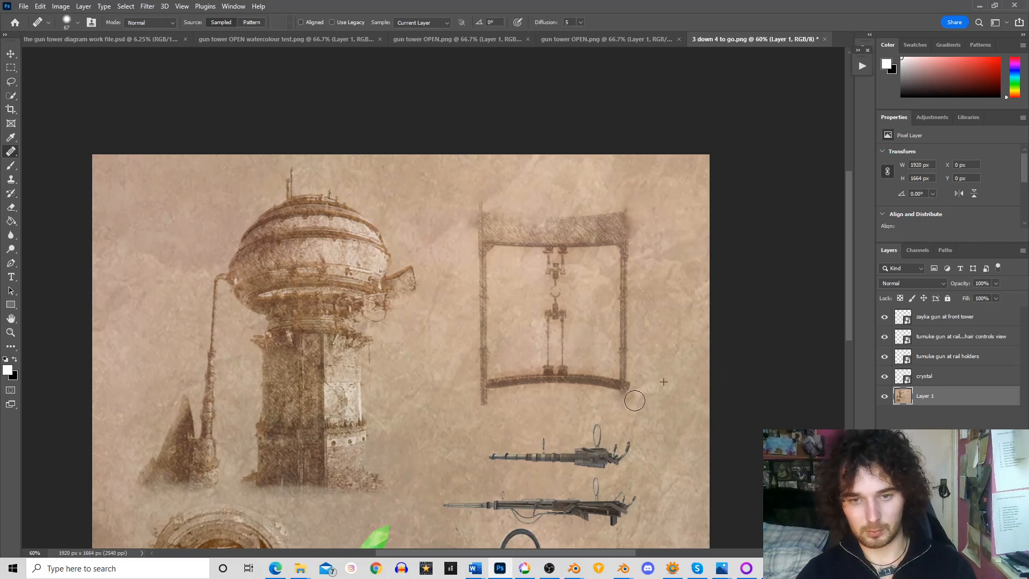
mouse_move(492, 401)
left_mouse_down()
mouse_move(466, 401)
mouse_move(589, 405)
left_mouse_up()
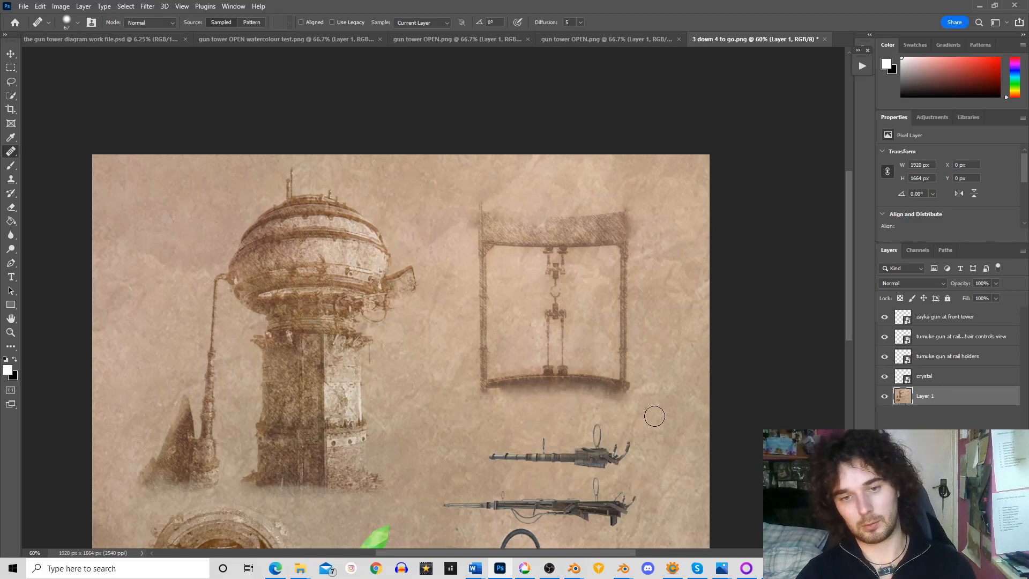
Try softening the underside of the railings sketch's lower beam with the 67 px Healing Brush
left_click_drag(608, 397, 515, 392)
key("ctrl+z")
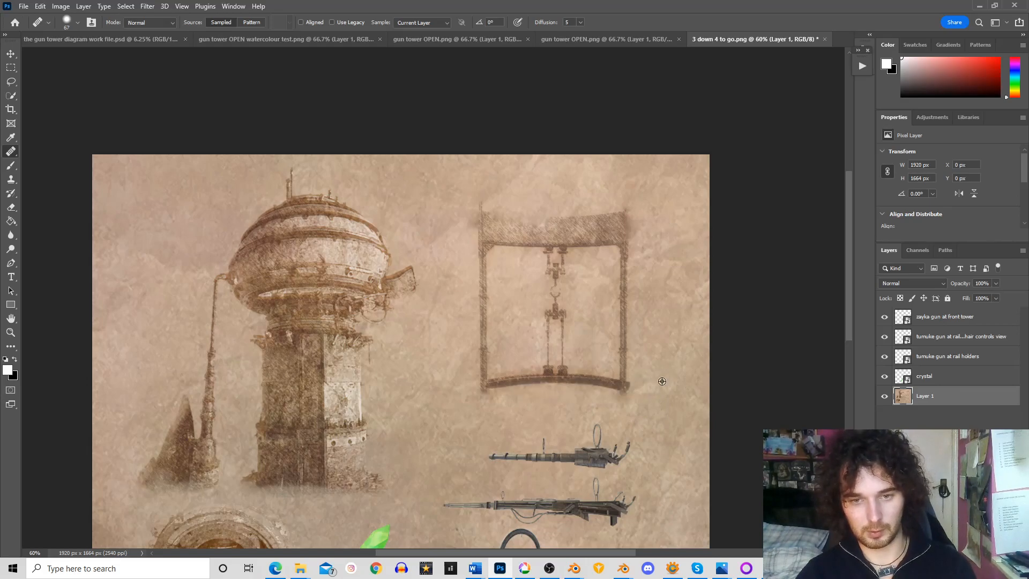
left_click(662, 381, "alt")
left_click_drag(586, 387, 557, 385)
key("ctrl+z")
Set the Healing Brush to 54 px and 26% hardness, and soften the railings sketch's lower beam and right outer edge
left_click(78, 23)
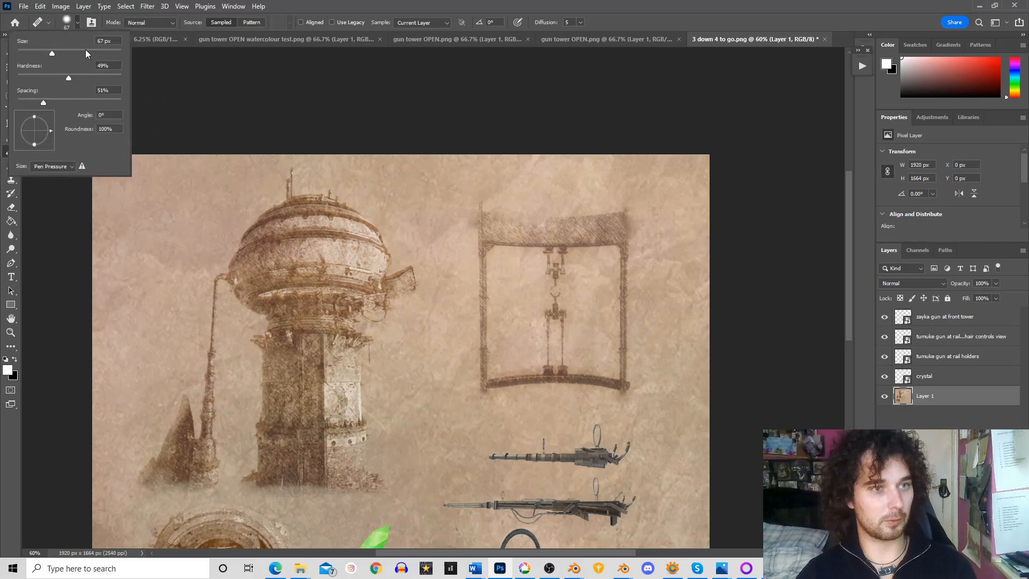
left_click_drag(46, 54, 45, 54)
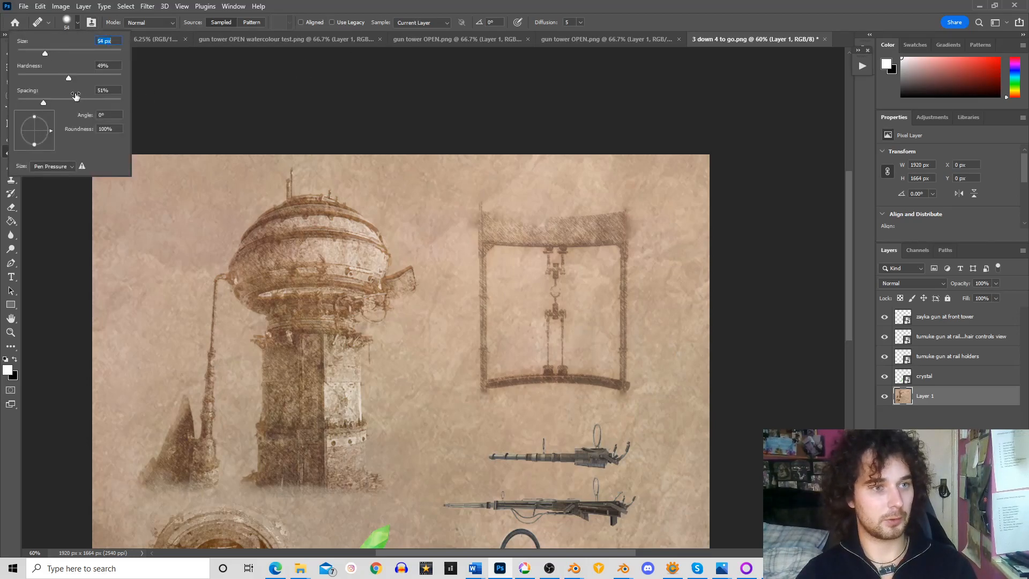
left_click_drag(62, 81, 46, 81)
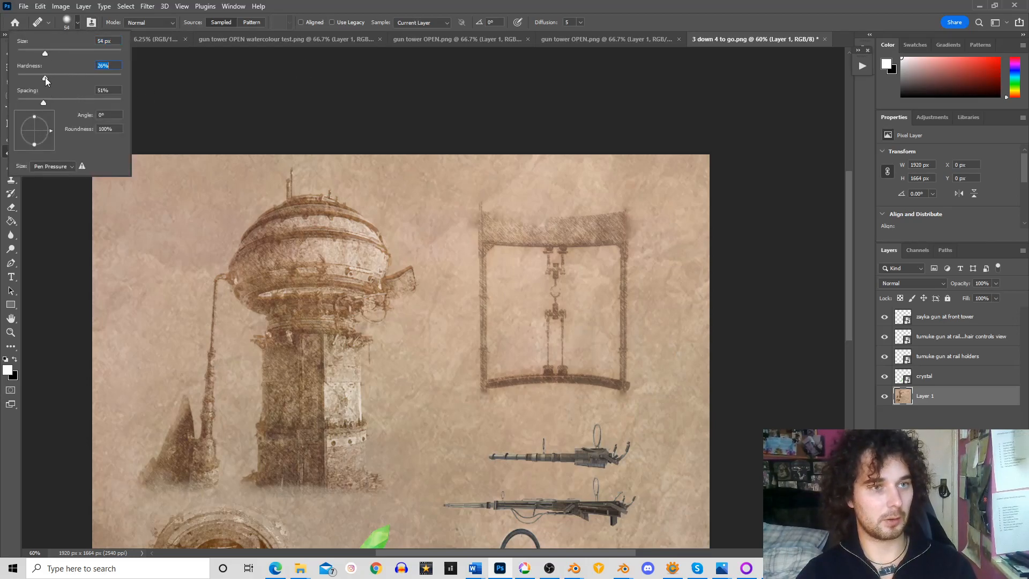
left_click(657, 364, "alt")
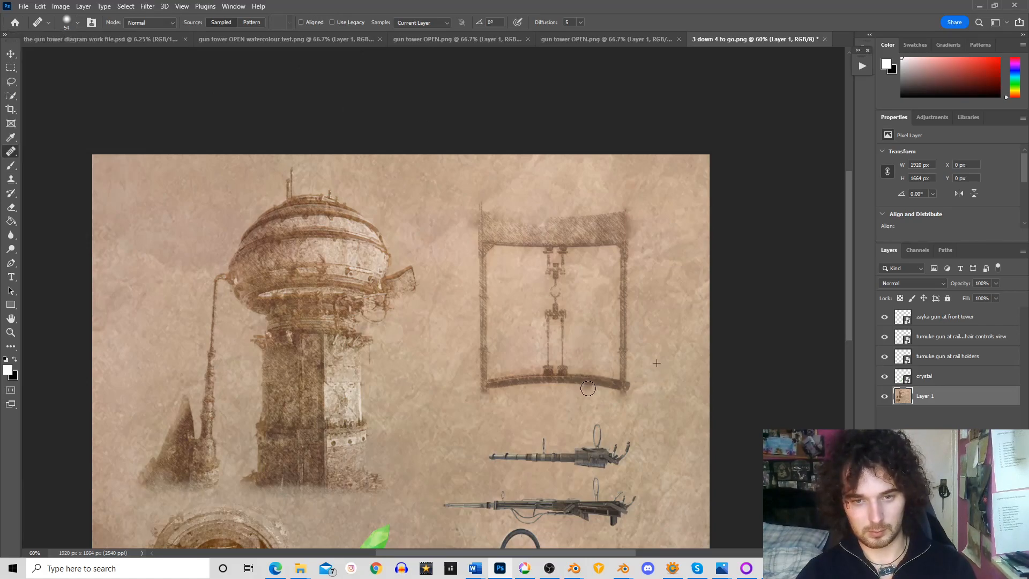
left_click(610, 391)
left_click_drag(571, 386, 506, 394)
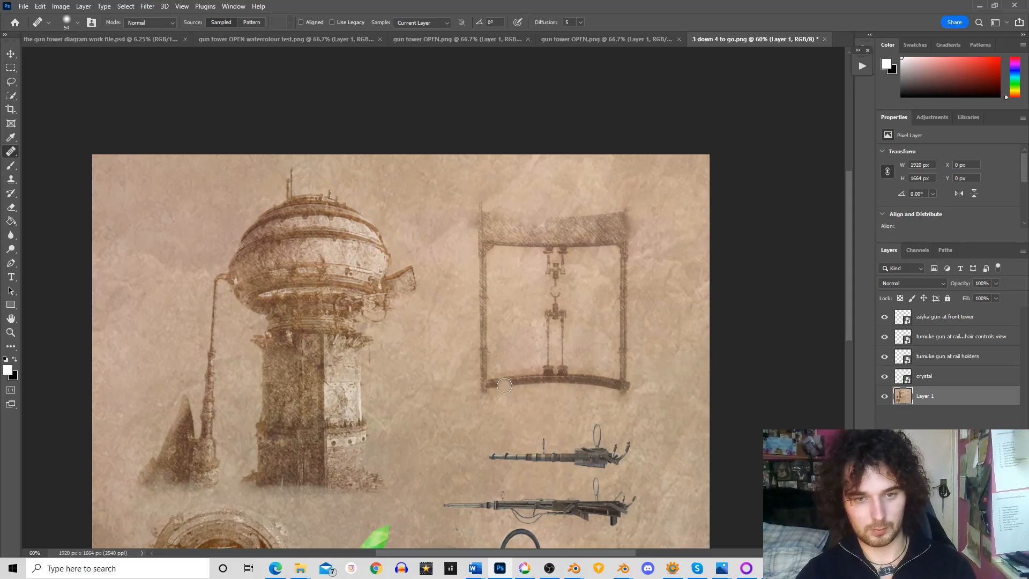
left_click_drag(502, 390, 553, 383)
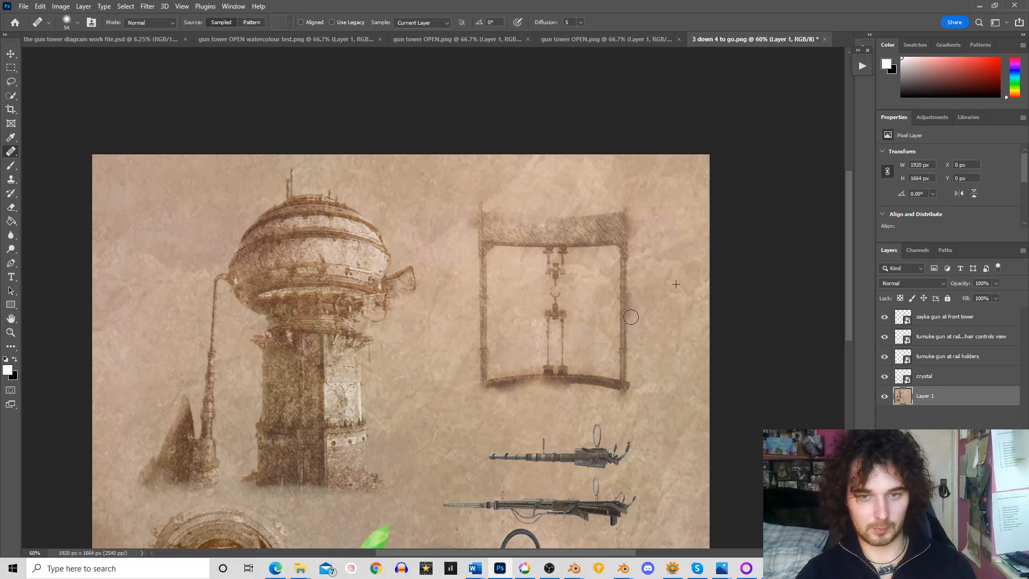
left_click_drag(633, 379, 633, 369)
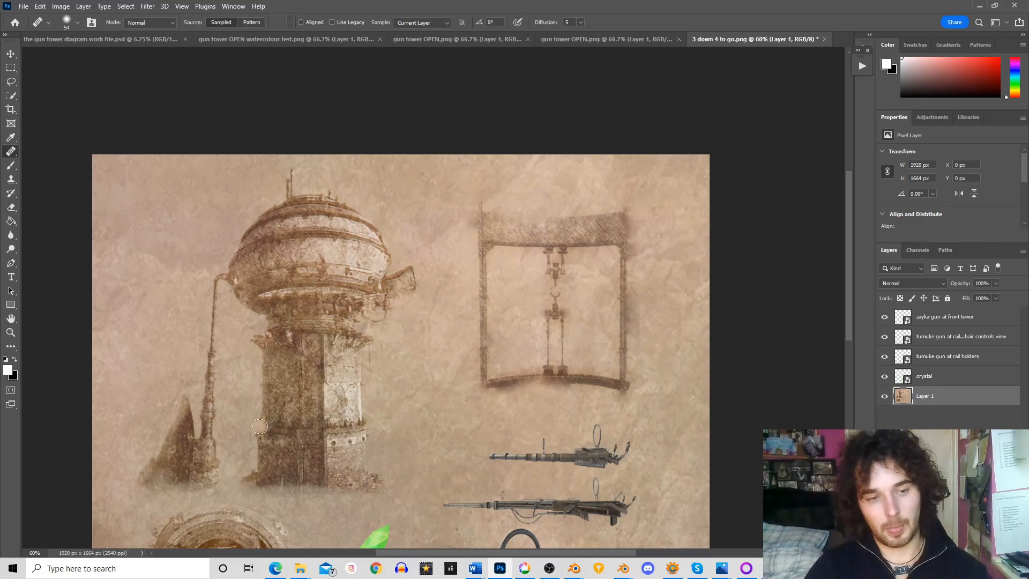
Move the tumuke gun at rail holders layer slightly upward to Y 813 px with the Move tool
left_click_drag(851, 185, 851, 218)
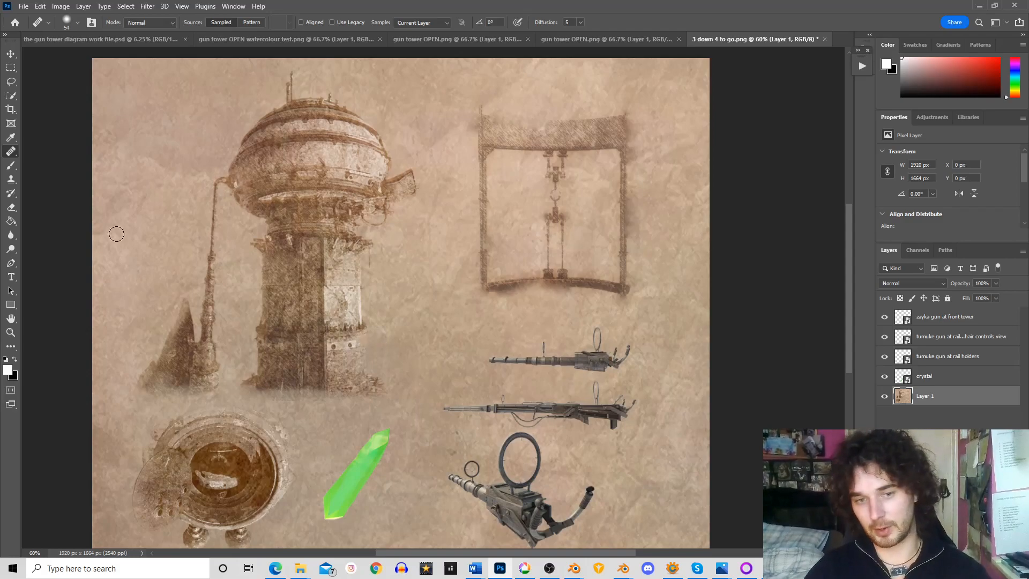
left_click(11, 54)
left_click(617, 367)
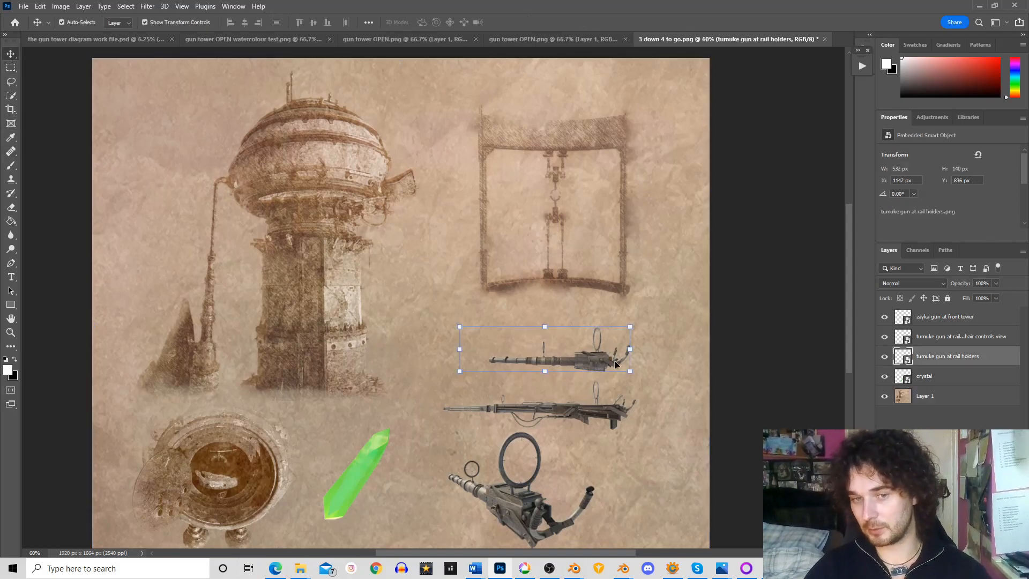
left_click_drag(589, 358, 589, 352)
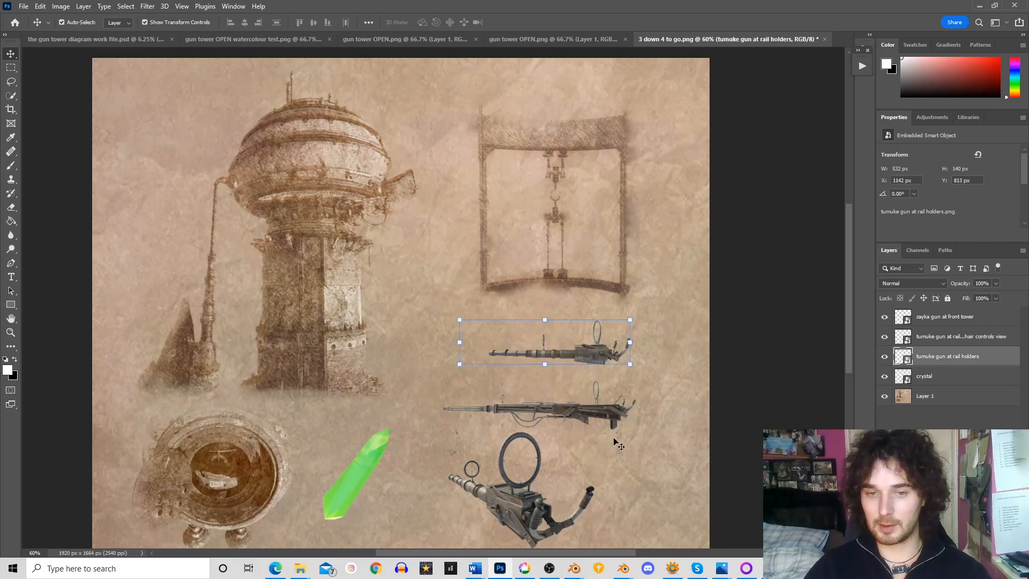
Nudge the zayka gun at front tower layer slightly downward to X 1098 px, Y 1011 px, and select the tumuke gun at rail holders layer
left_click_drag(606, 417, 606, 420)
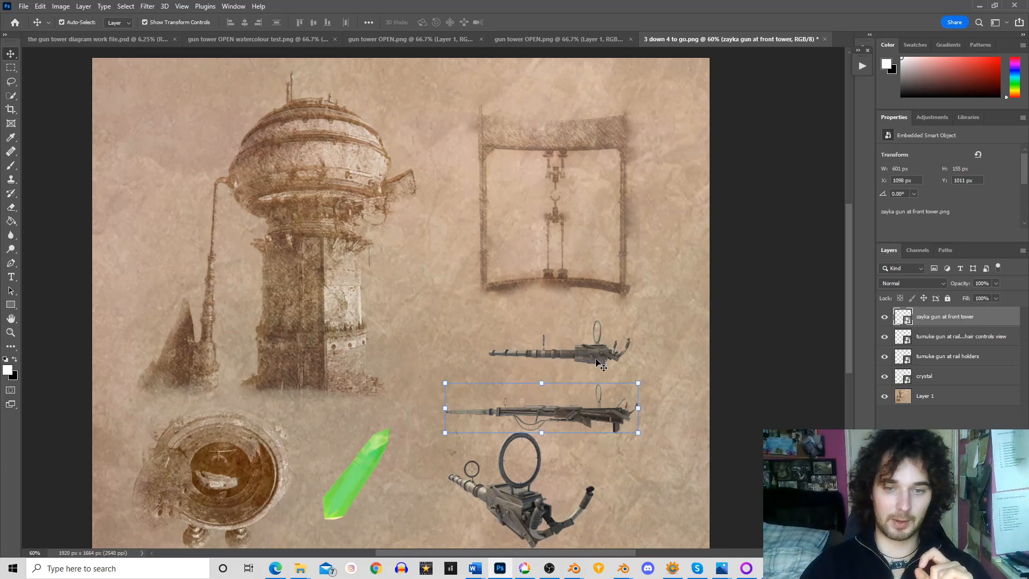
left_click(605, 363)
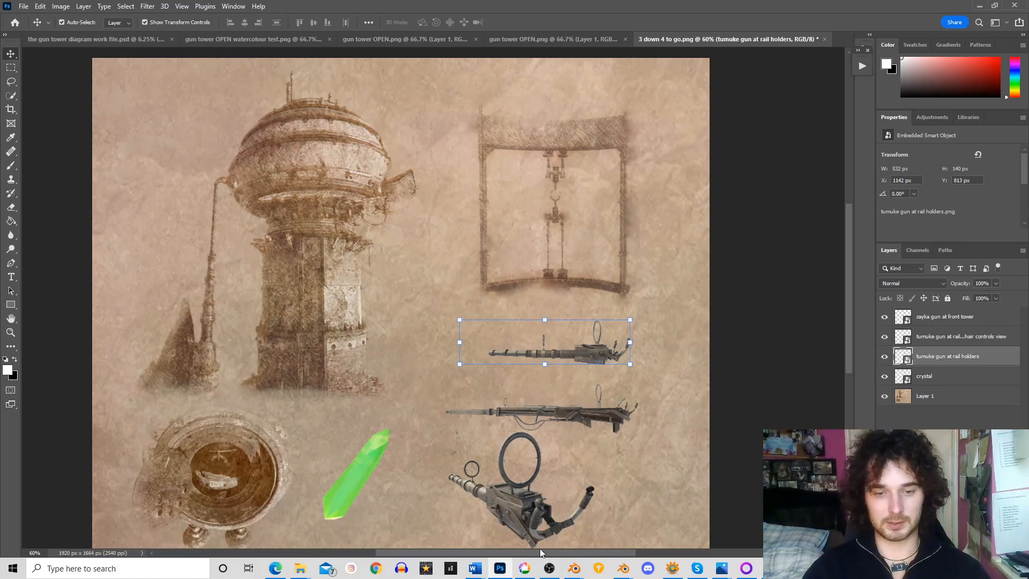
Open the tumuke gun at rail holders render from the raw folder of gun tower and guns diagram
left_click(26, 7)
left_click(59, 30)
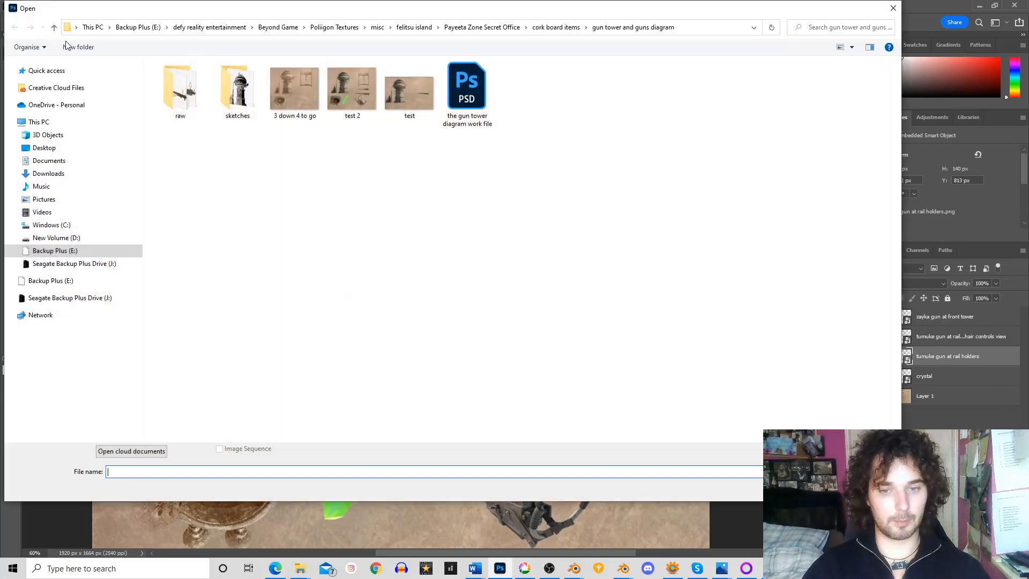
left_click_drag(484, 13, 593, 62)
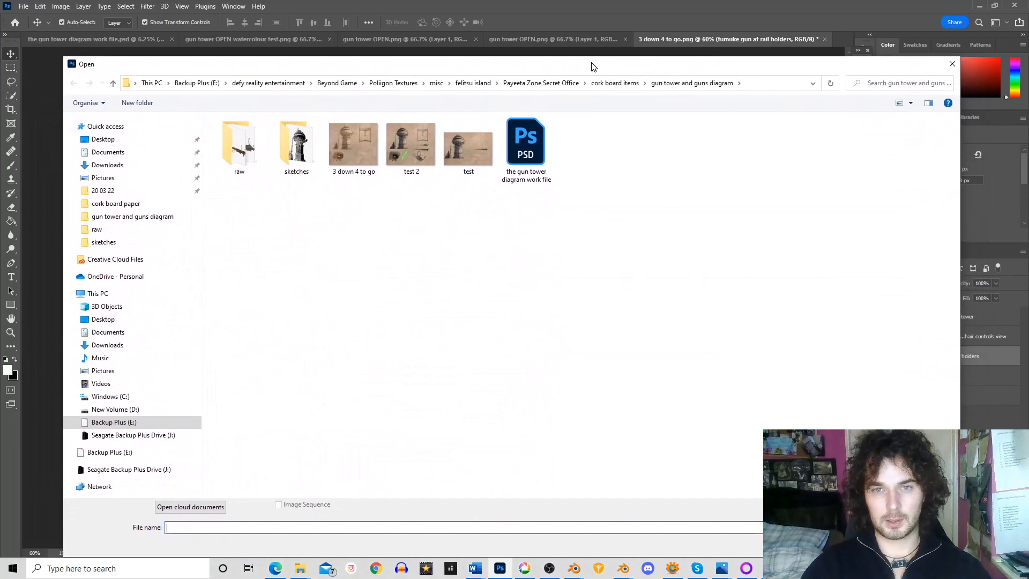
left_click(616, 84)
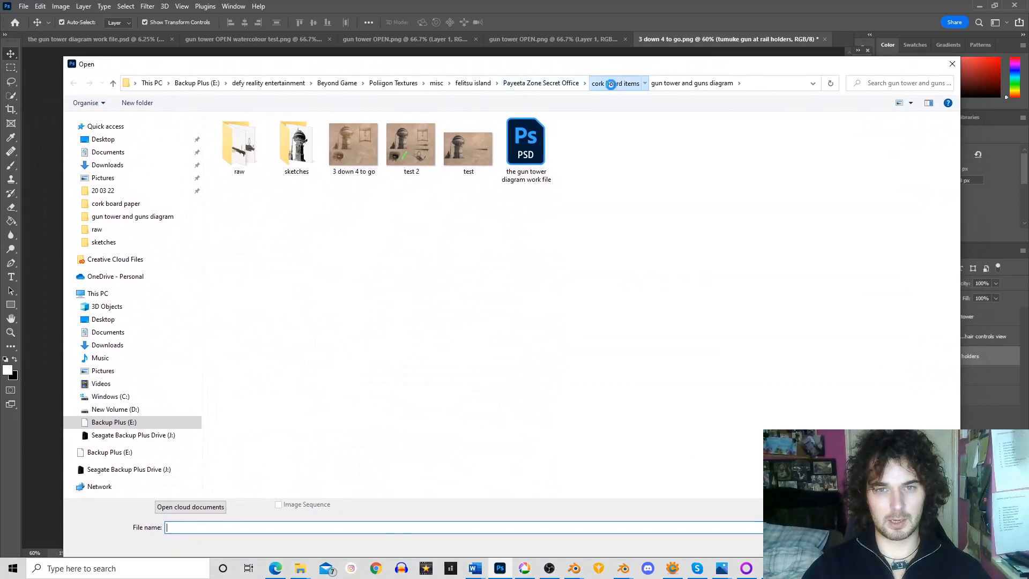
double_click(314, 131)
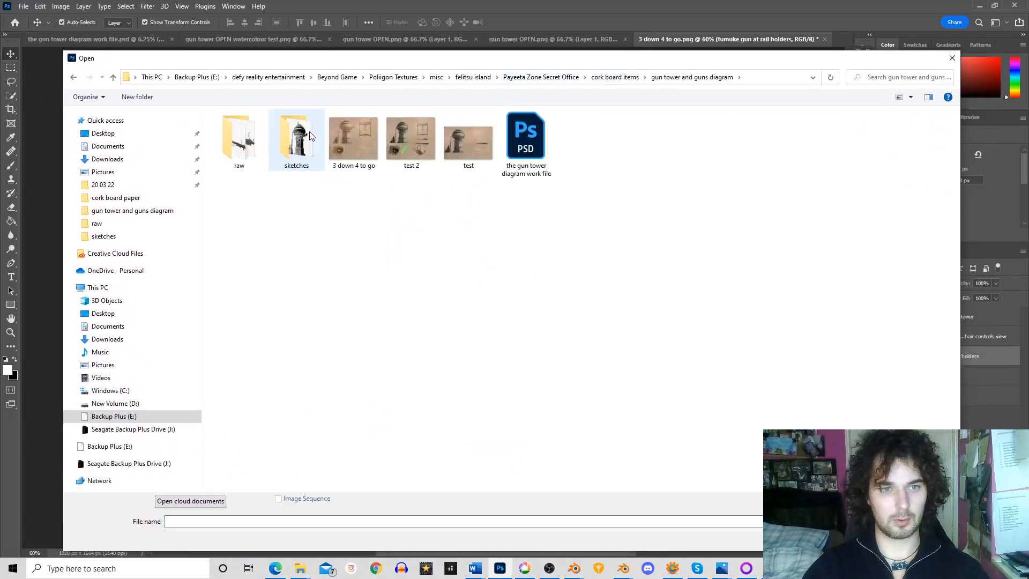
double_click(243, 133)
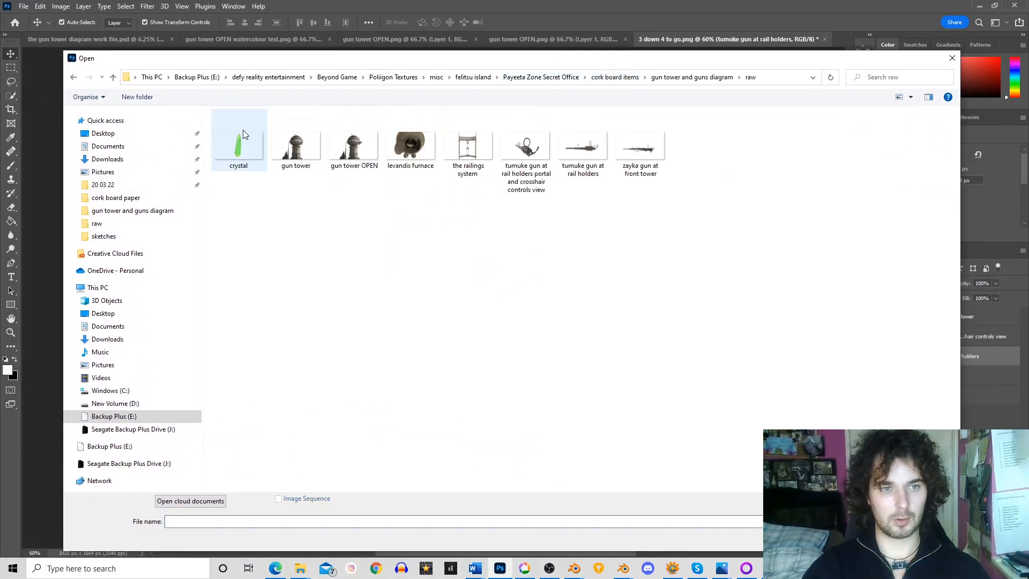
double_click(590, 150)
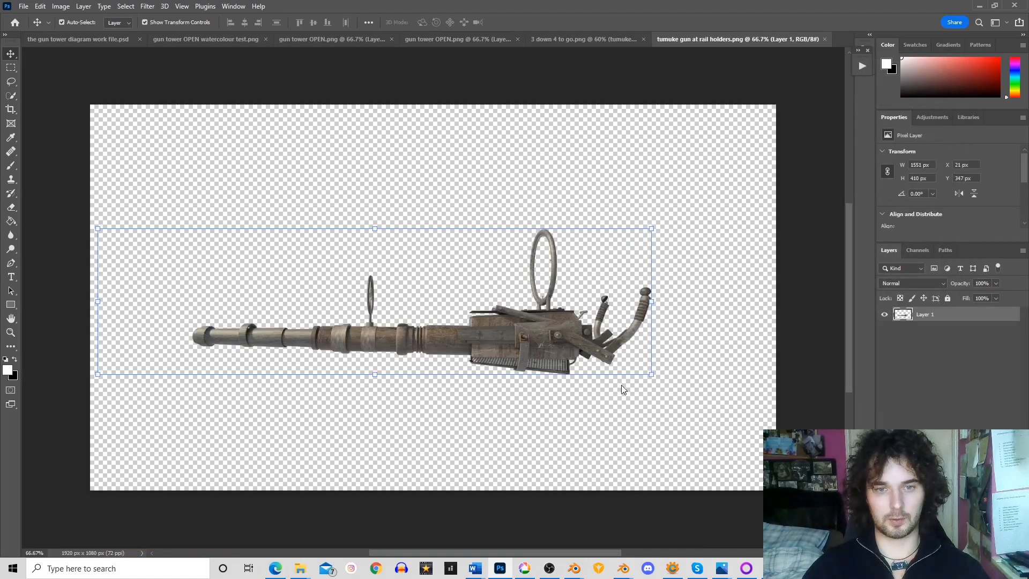
Reposition the gun higher on its transparent canvas, to X 53 px and Y 247 px
left_click_drag(561, 355, 575, 319)
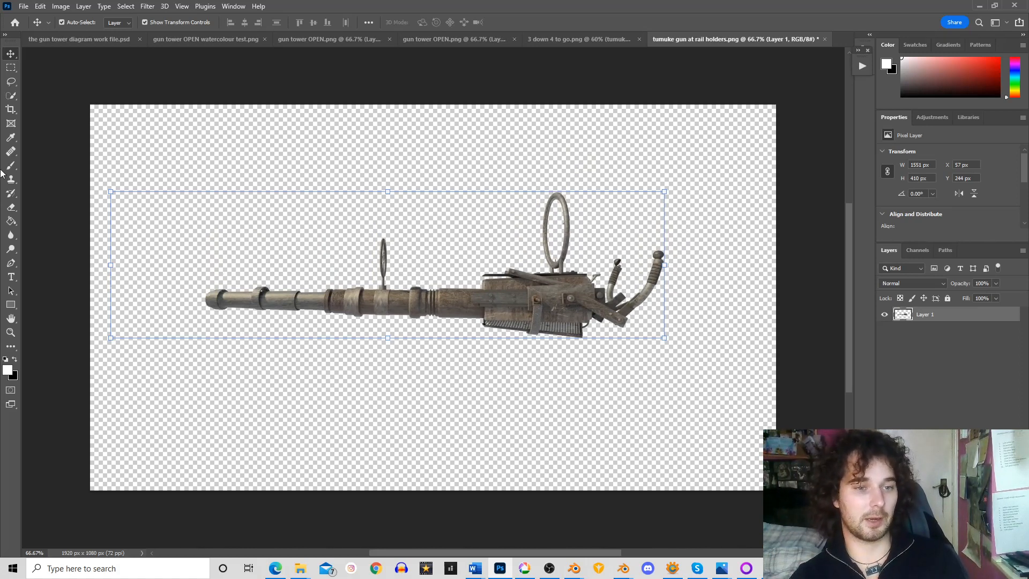
left_click_drag(378, 291, 374, 288)
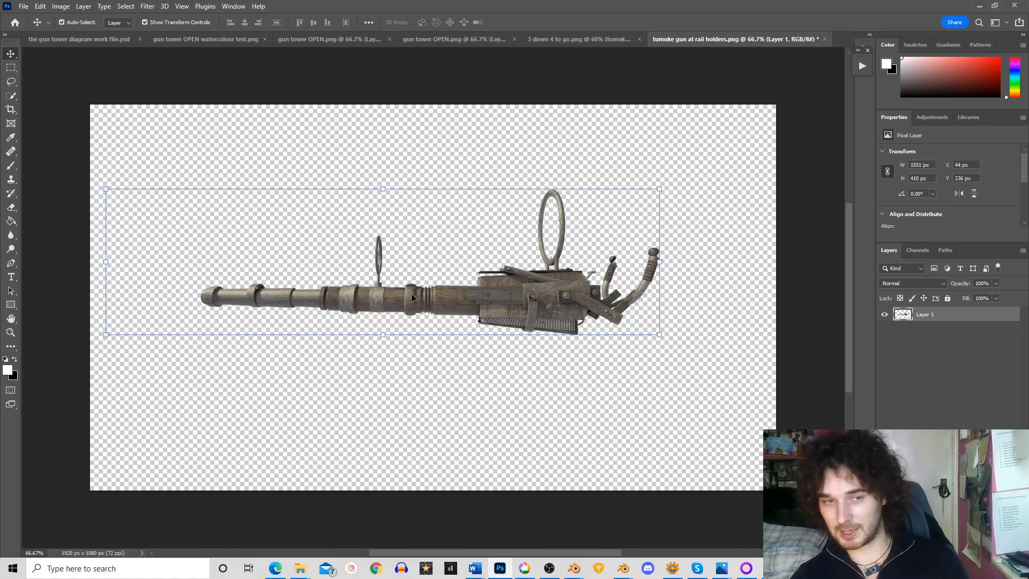
left_click_drag(411, 296, 412, 299)
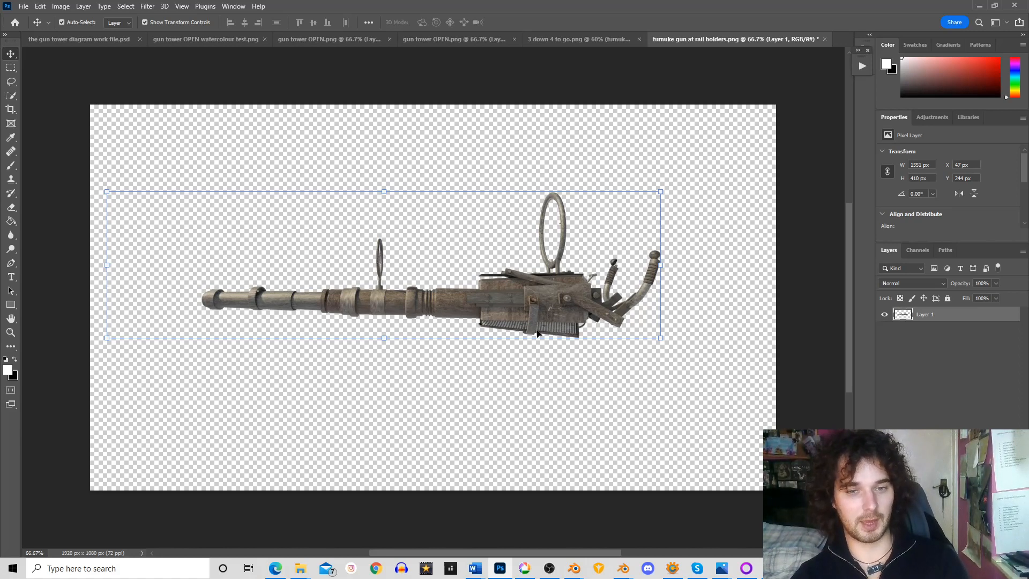
left_click_drag(551, 325, 554, 326)
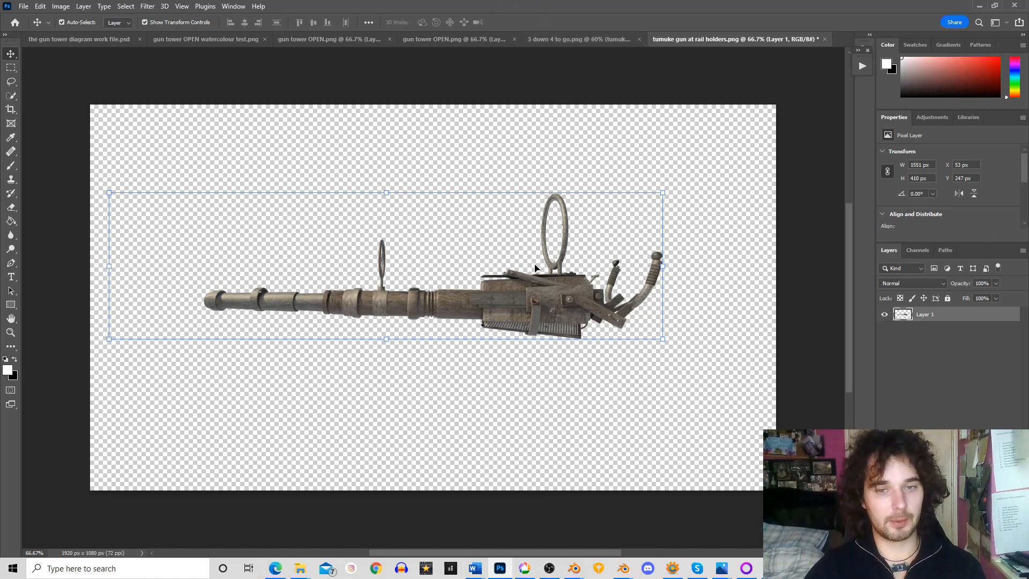
Open the Filter Gallery for the gun layer and list the Artistic filters, with the other filter categories collapsed
left_click(143, 7)
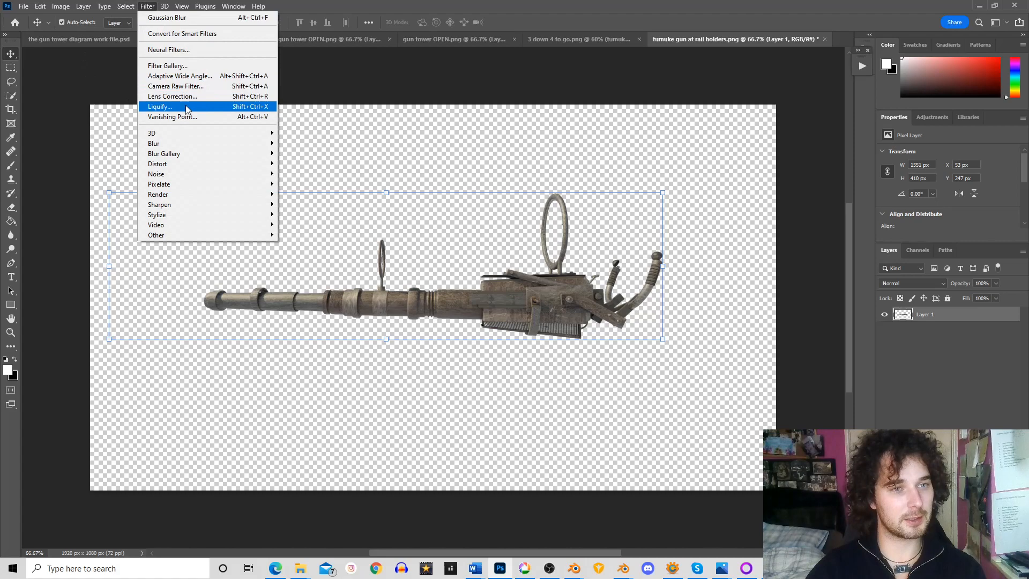
left_click(177, 65)
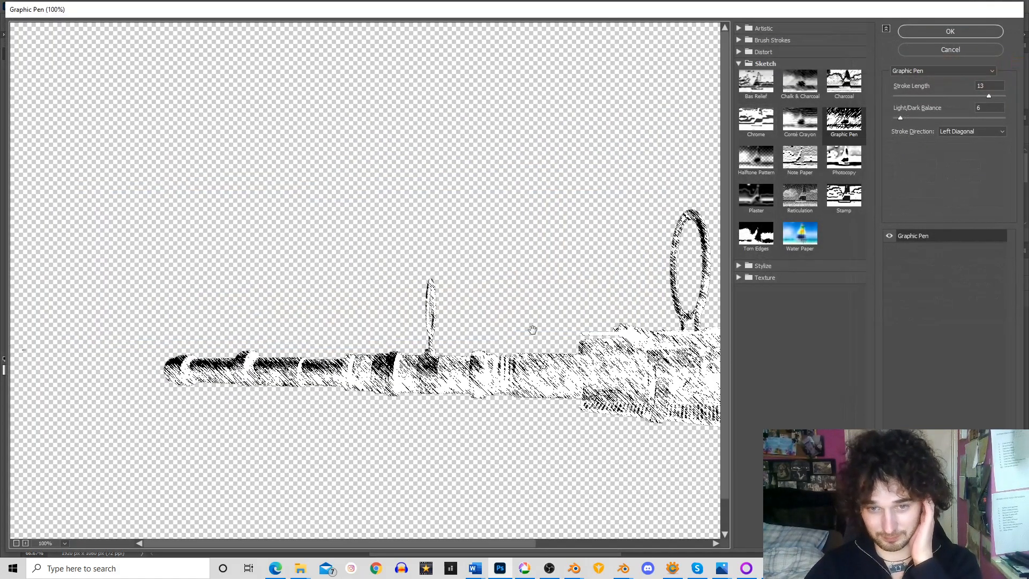
left_click_drag(537, 545, 607, 547)
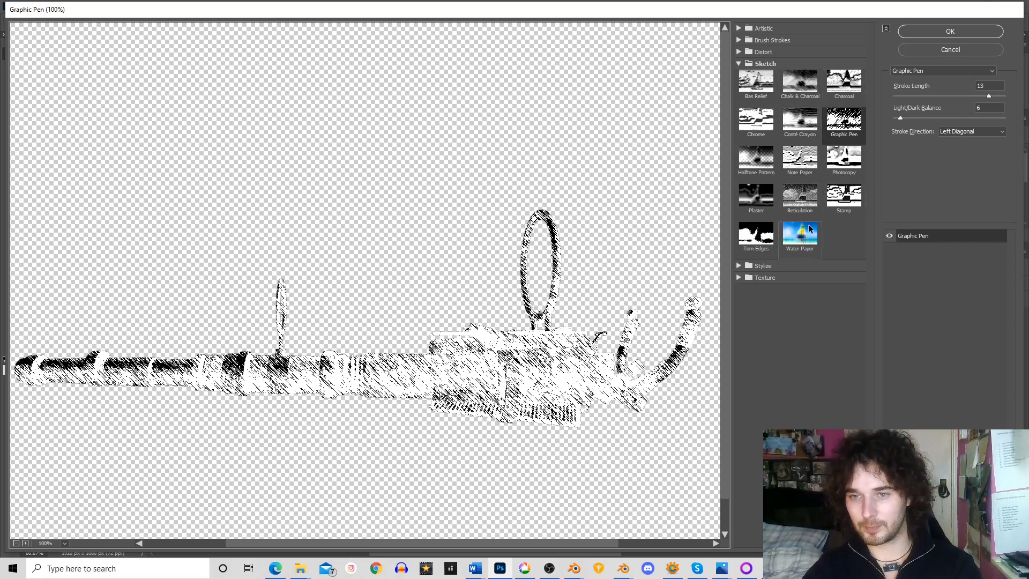
left_click(739, 28)
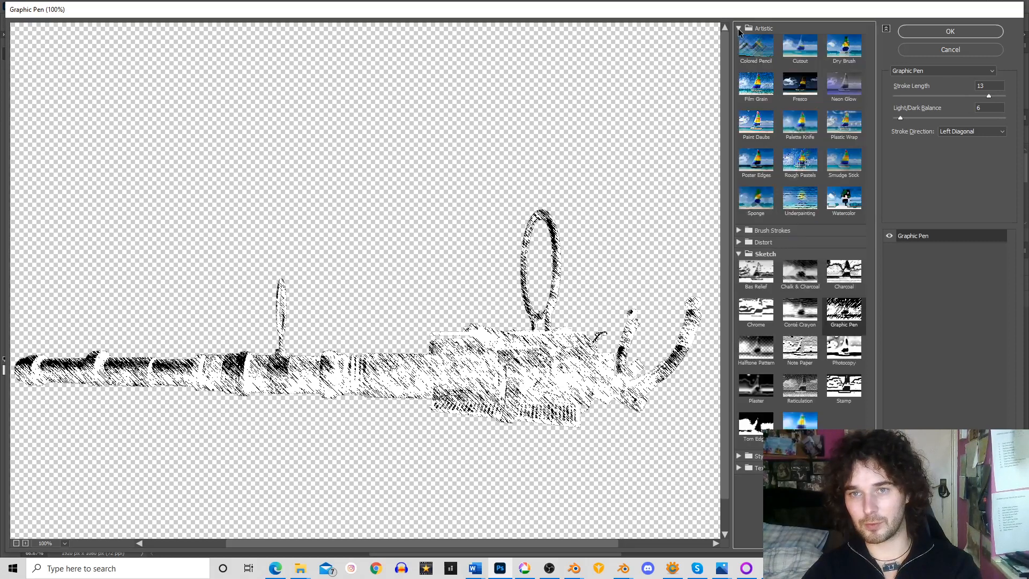
left_click(740, 254)
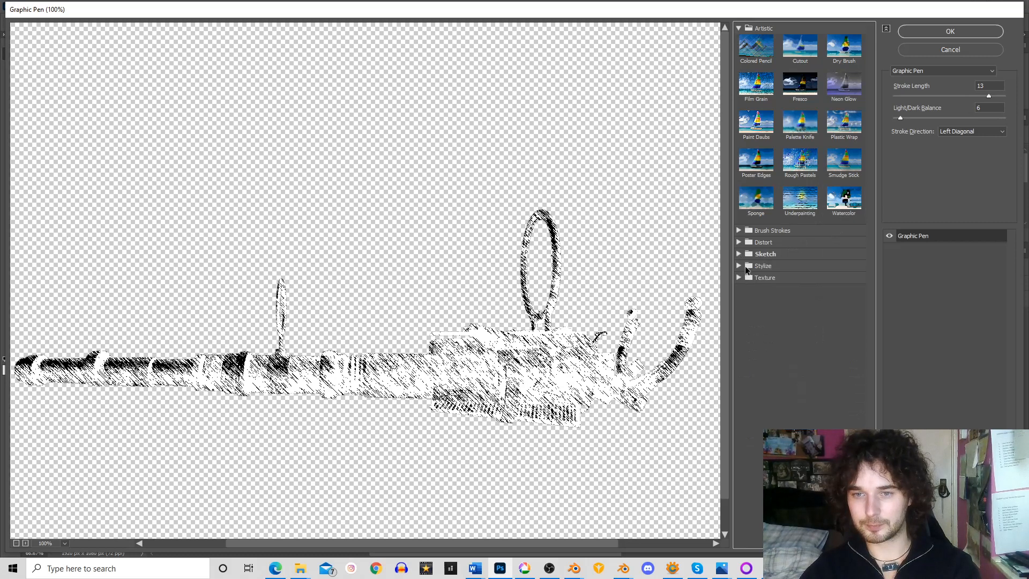
left_click(745, 266)
left_click(743, 265)
left_click(739, 244)
left_click(739, 245)
left_click(741, 231)
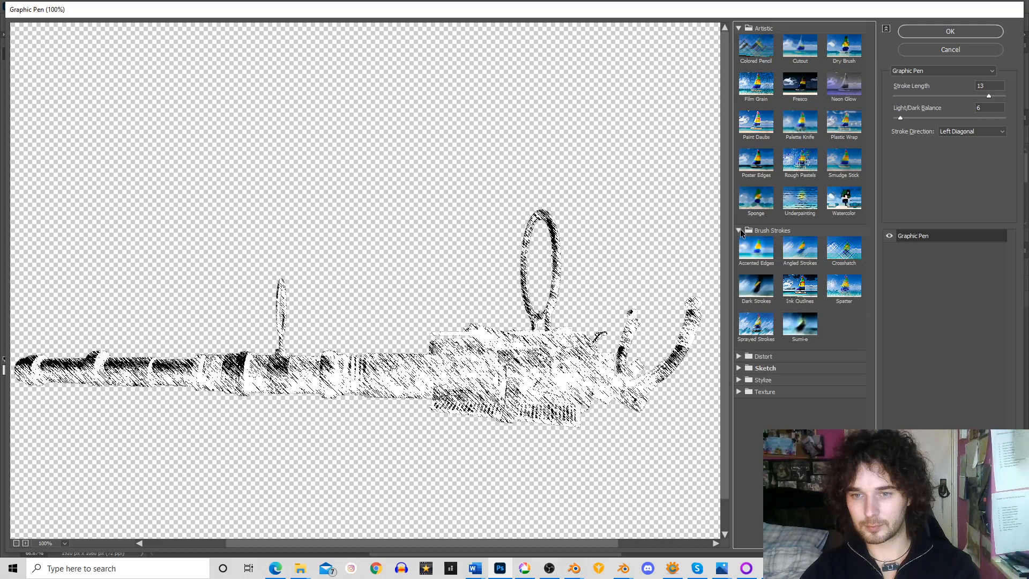
left_click(741, 230)
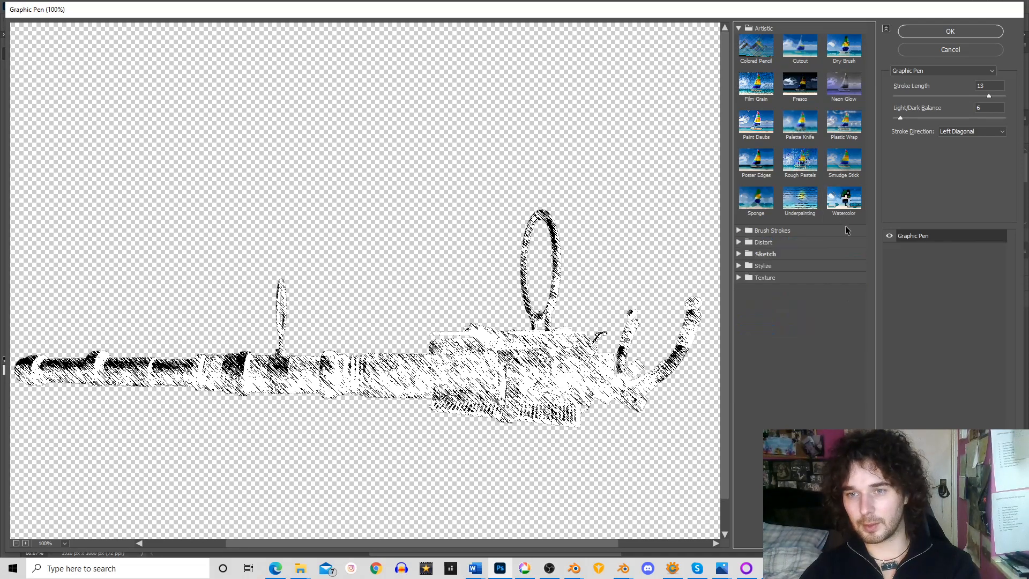
Apply the Watercolor filter to the gun with Brush Detail 13, Shadow Intensity 0 and Texture 3
left_click(844, 217)
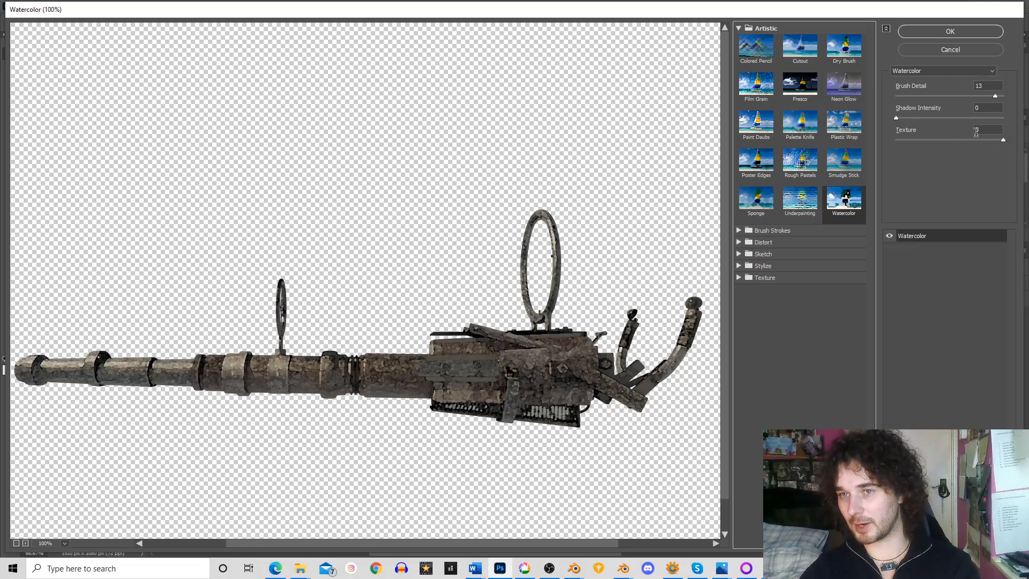
mouse_move(897, 117)
left_mouse_down()
mouse_move(996, 118)
mouse_move(912, 118)
left_mouse_up()
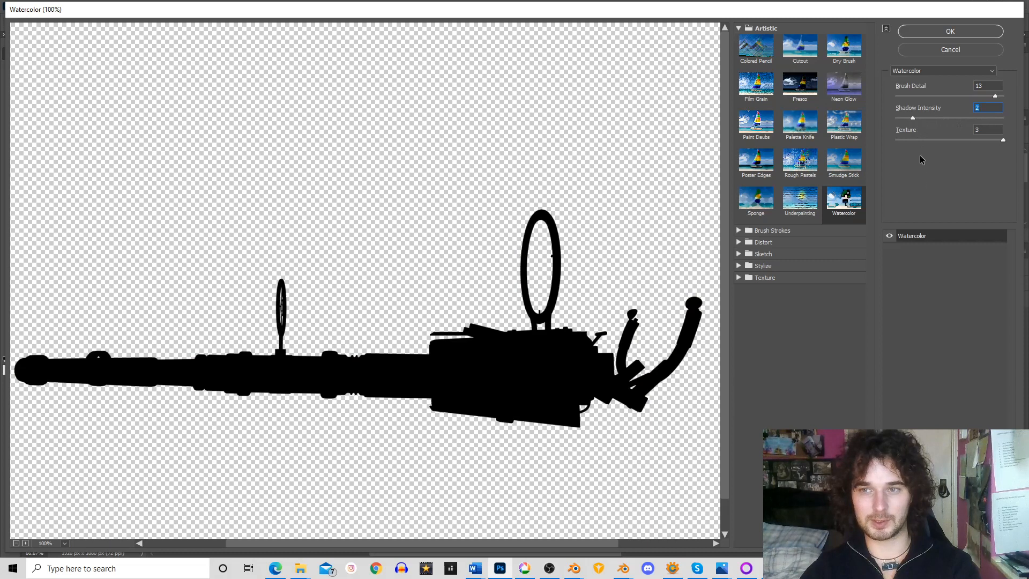
left_click_drag(914, 120, 896, 117)
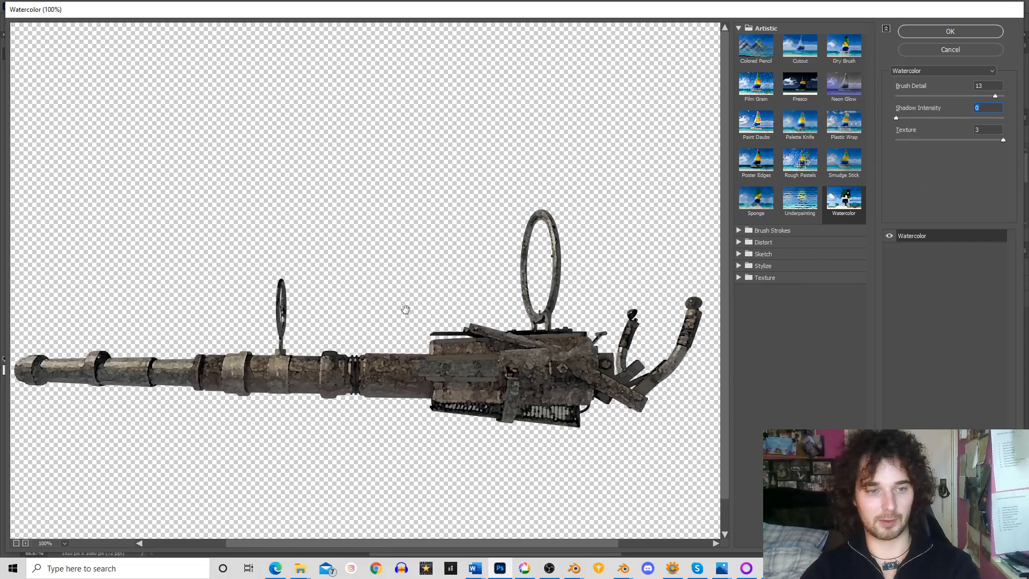
left_click(989, 30)
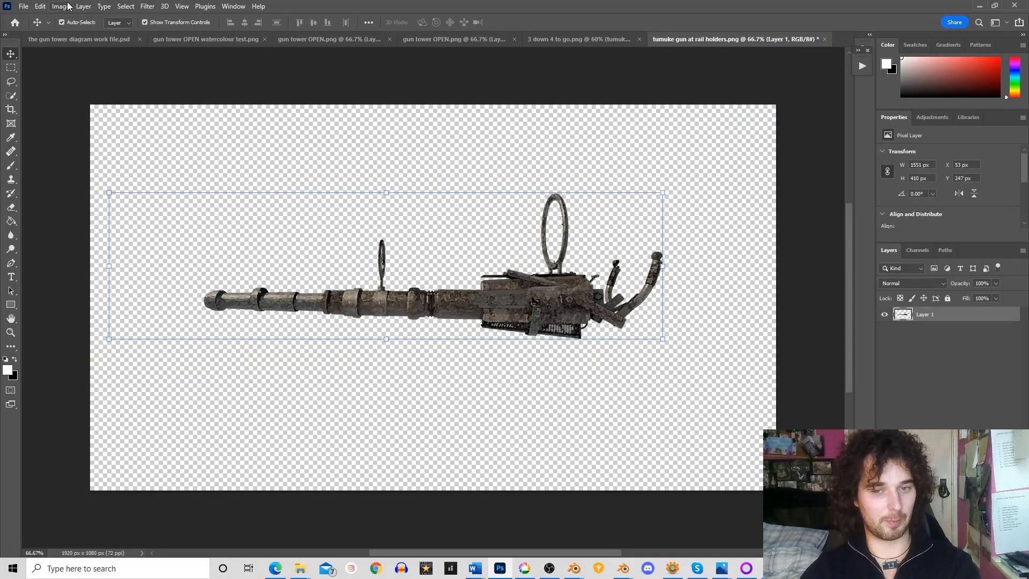
Export the watercolour gun as a transparent 1920 x 1080 px PNG, choosing the sketches folder as its destination
left_click(24, 7)
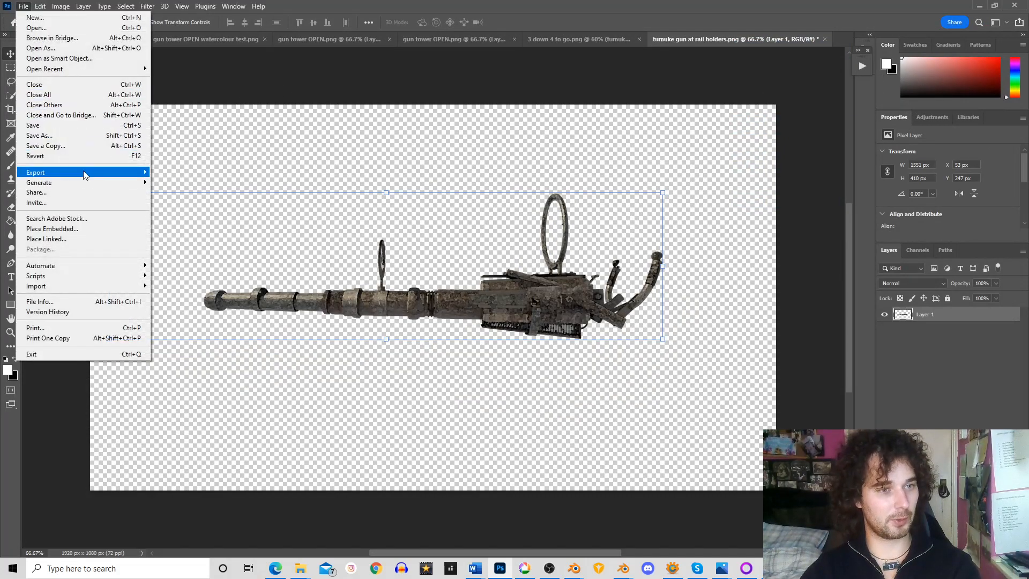
mouse_move(85, 172)
left_click(185, 182)
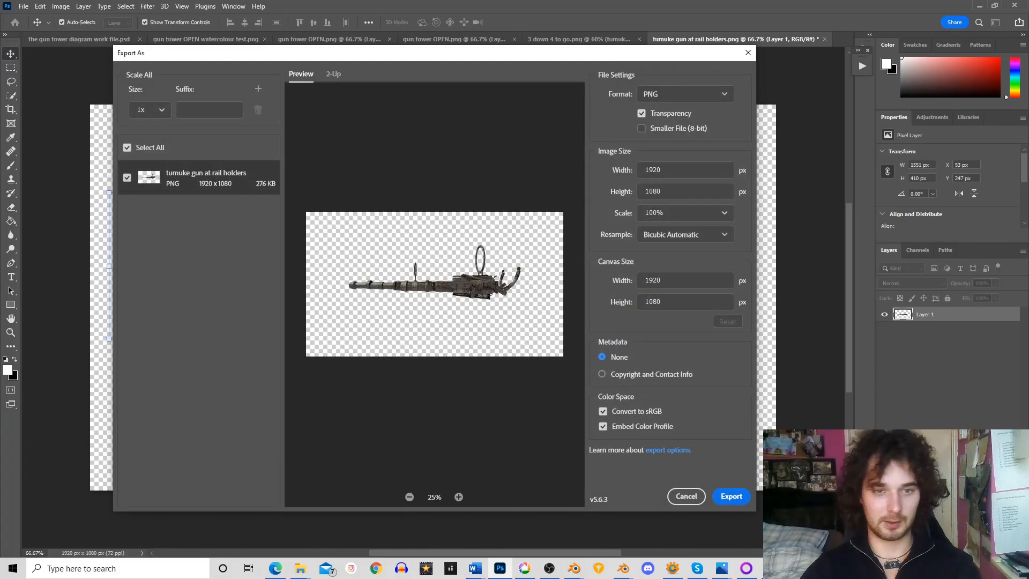
left_click(749, 498)
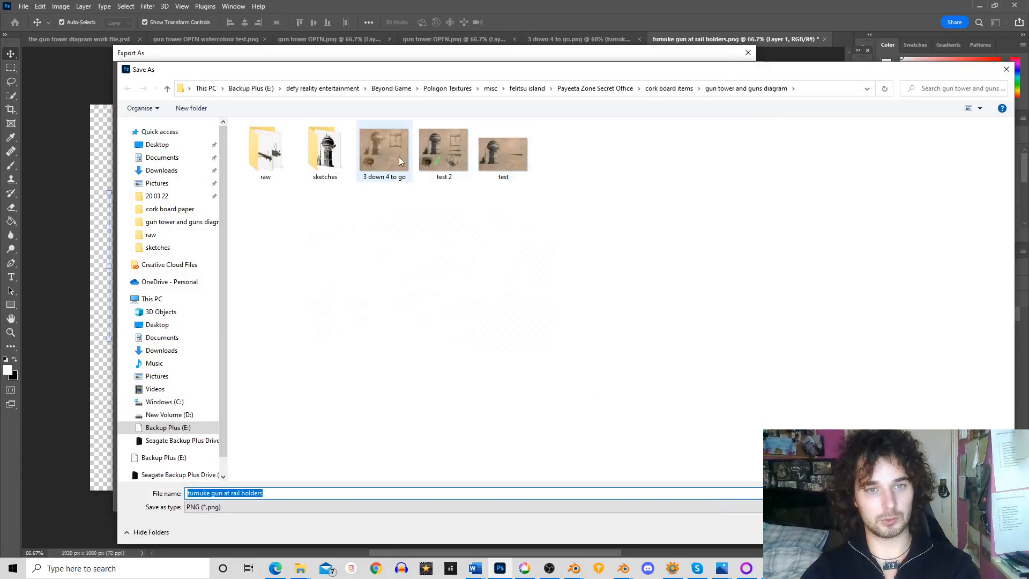
double_click(343, 149)
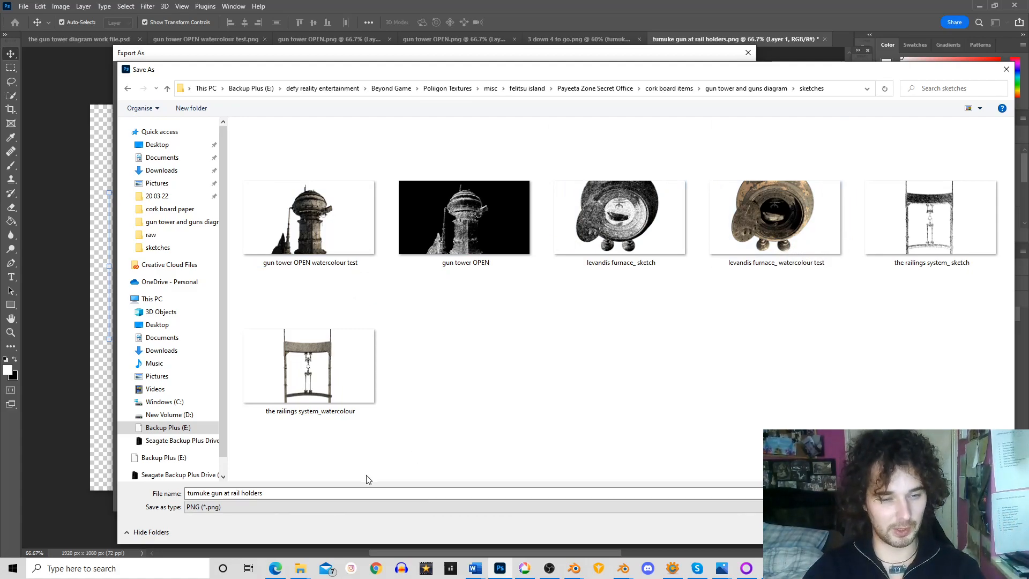
Name the exported file "gun 1 watercolour" and save it
left_click(371, 492)
left_click(372, 492)
left_click_drag(373, 492, 185, 492)
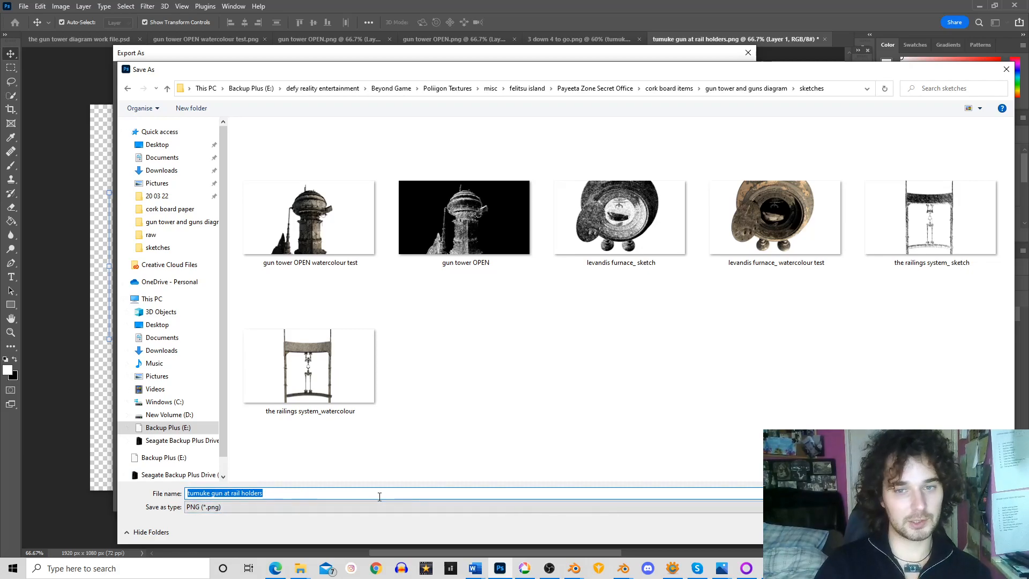
key("BackSpace")
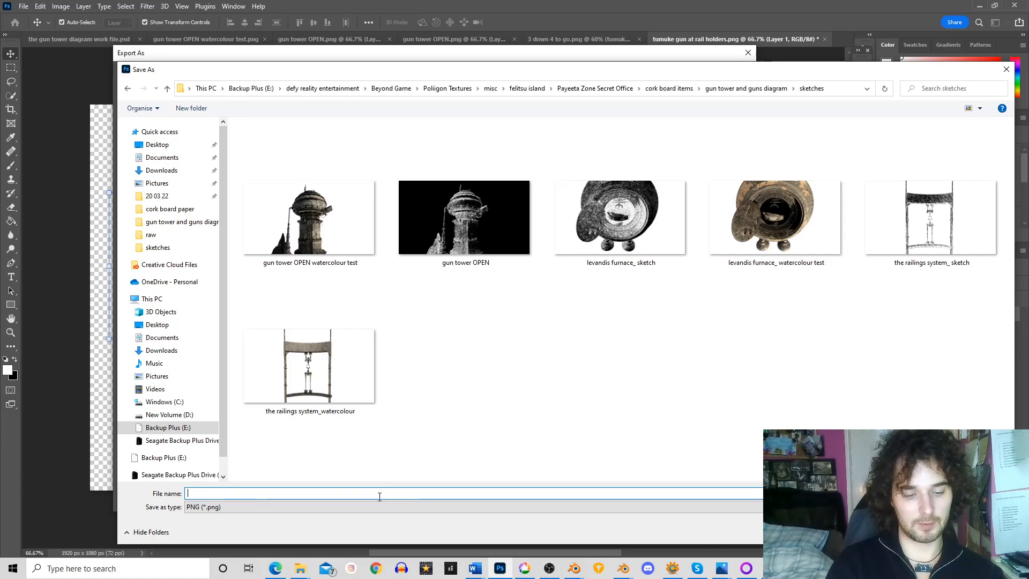
type("gun 1 ")
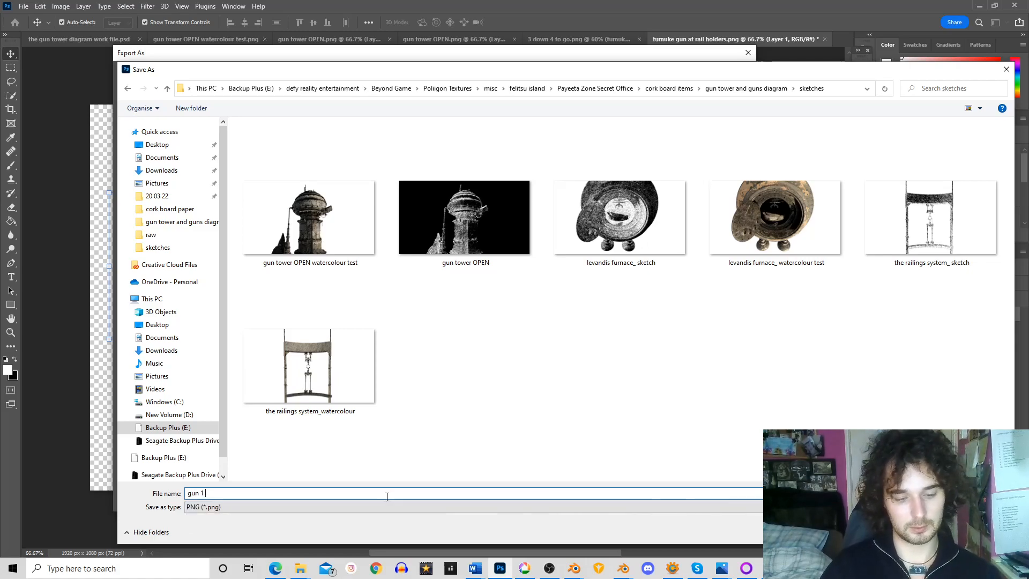
type("watercoloir")
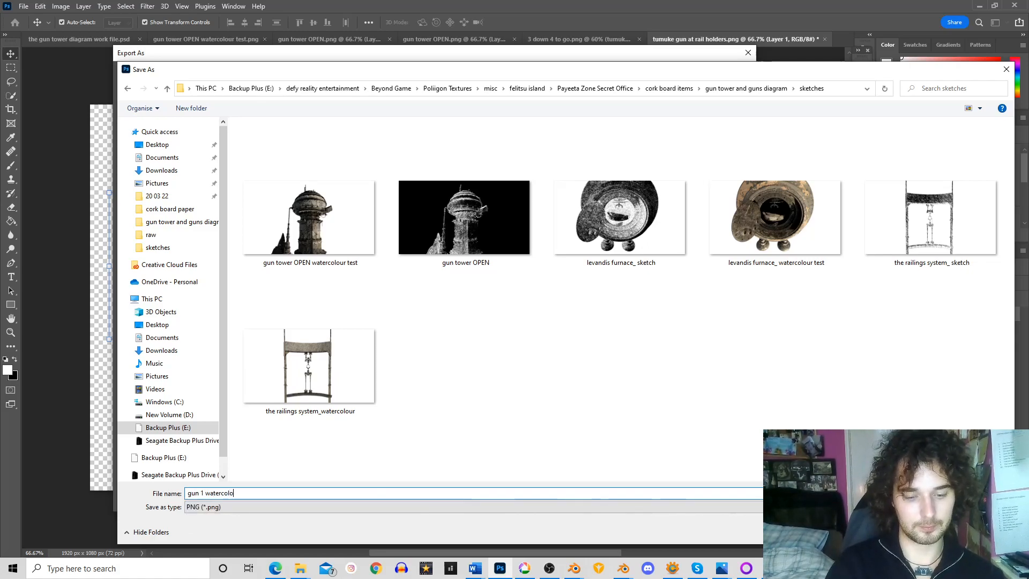
key("BackSpace")
key("BackSpace")
type("ur")
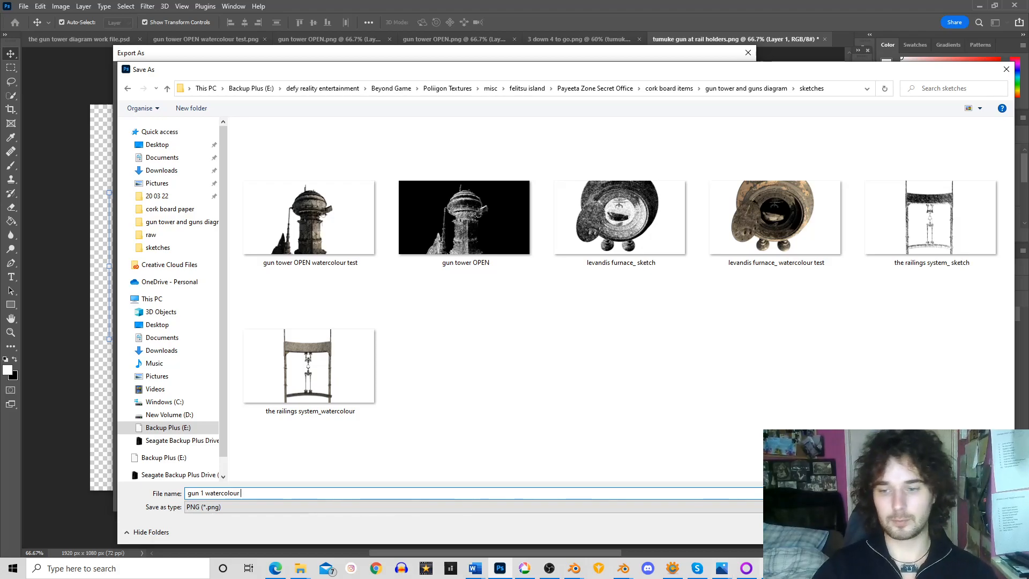
key("Return")
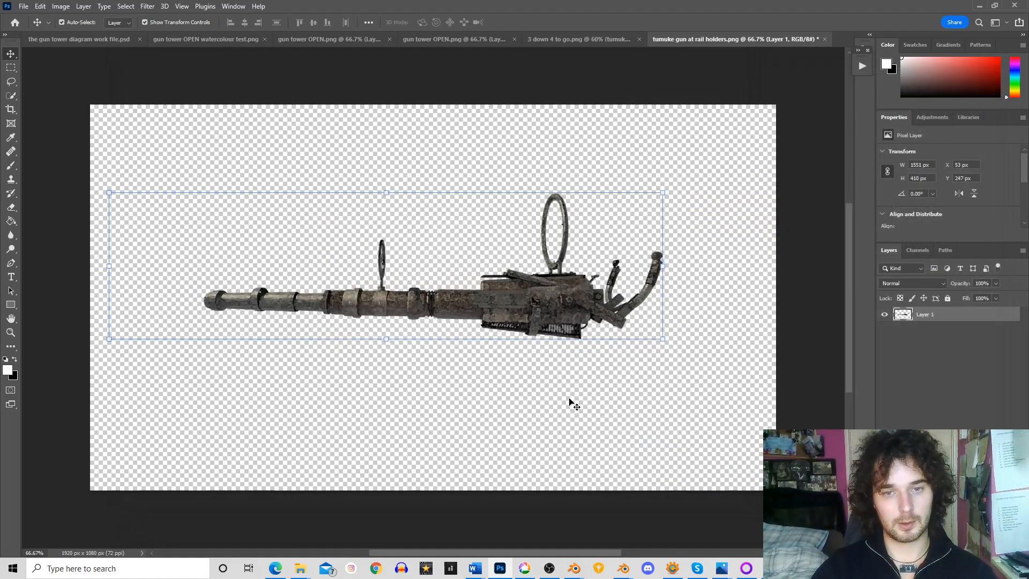
Place the embedded image "gun 1 watercolour" from the sketches folder into the "3 down 4 to go" document
left_click(579, 39)
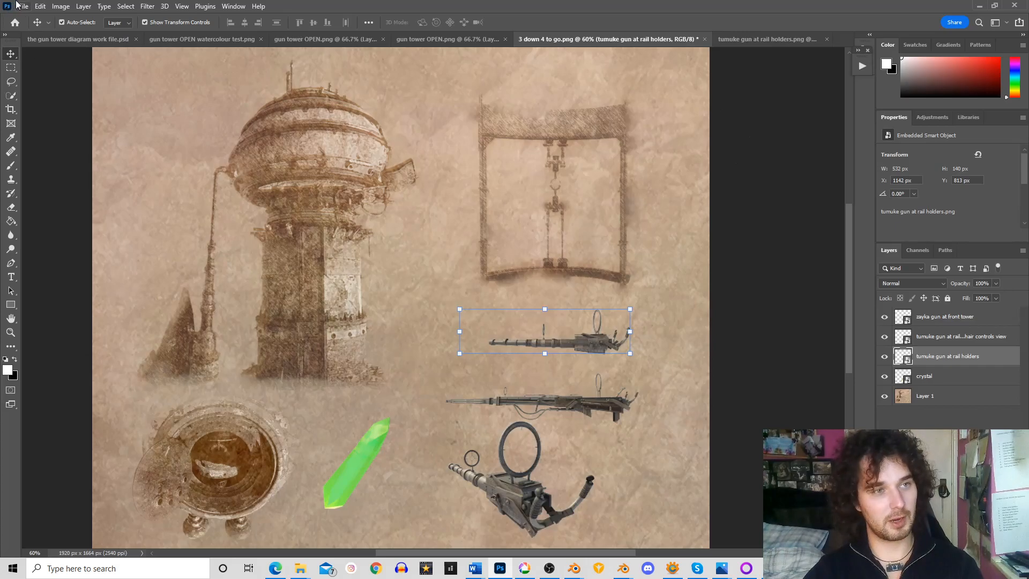
left_click(17, 5)
left_click(78, 229)
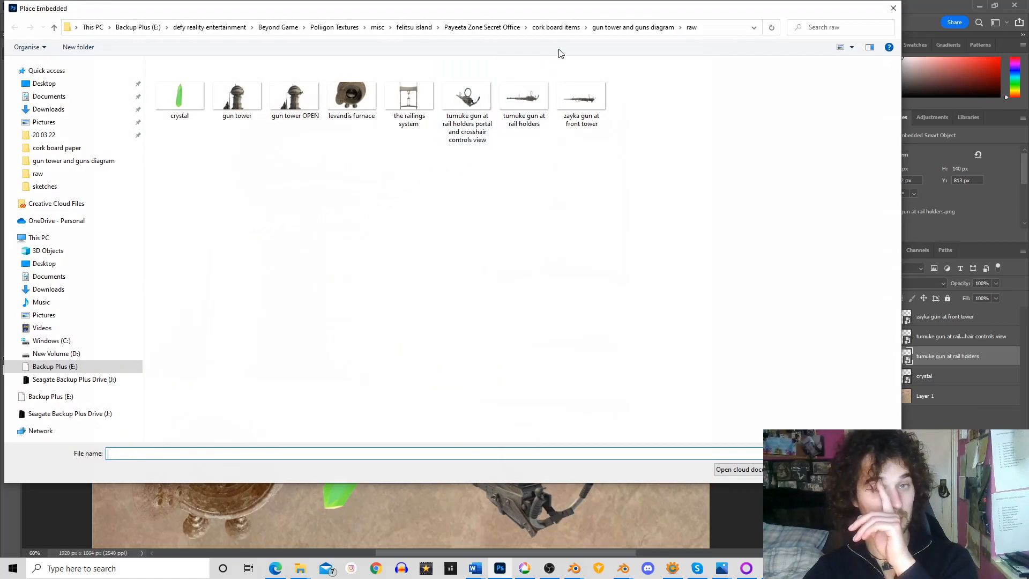
left_click(608, 27)
left_click(239, 99)
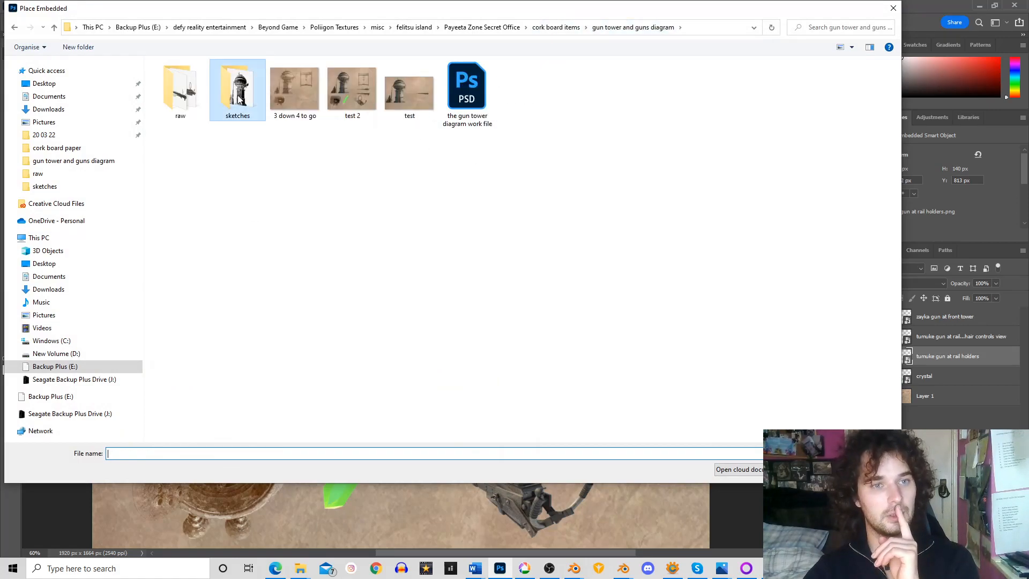
double_click(239, 99)
left_click(256, 164)
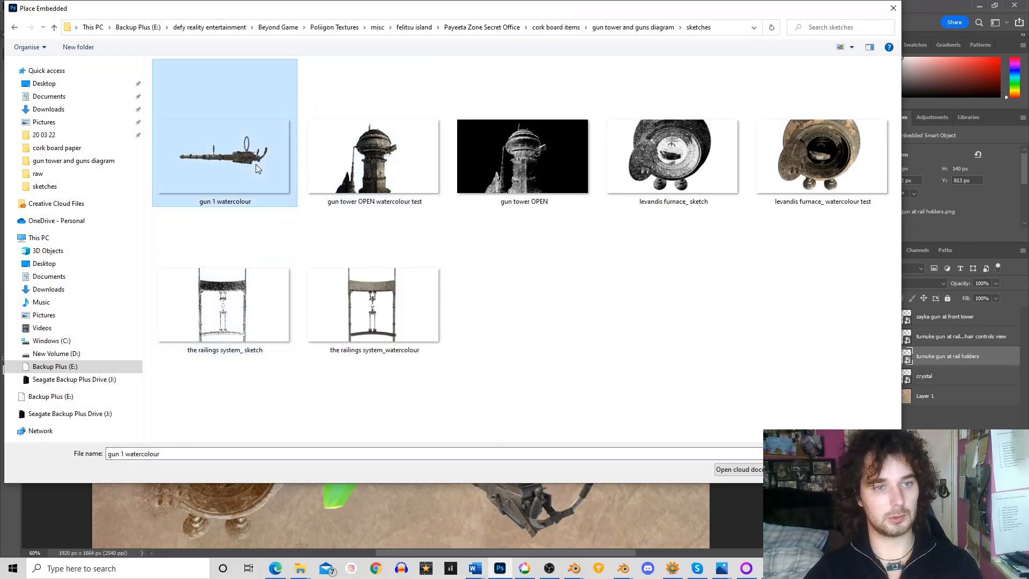
double_click(255, 164)
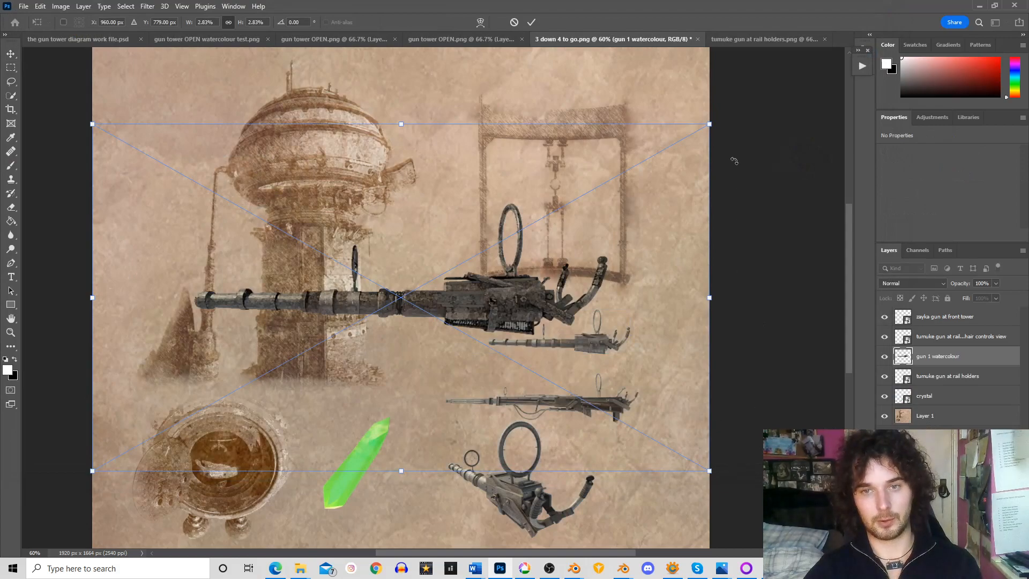
Scale the placed watercolour gun down to about 1.21% and position it over the raw gun beneath the railings sketch
left_click_drag(711, 125, 387, 306)
left_click_drag(292, 395, 614, 348)
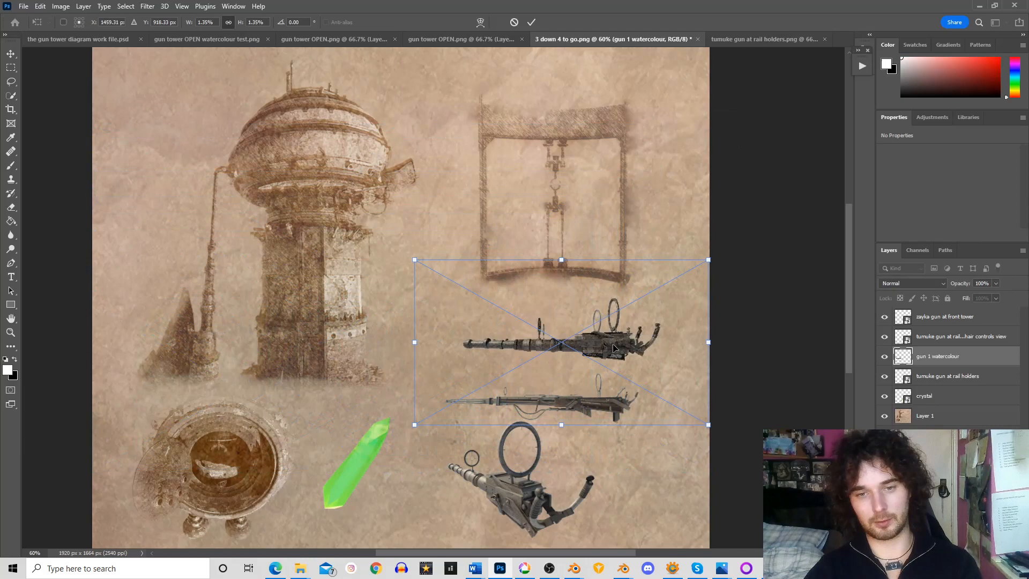
left_click_drag(709, 260, 686, 269)
left_click_drag(614, 349, 615, 341)
left_click_drag(686, 414, 703, 427)
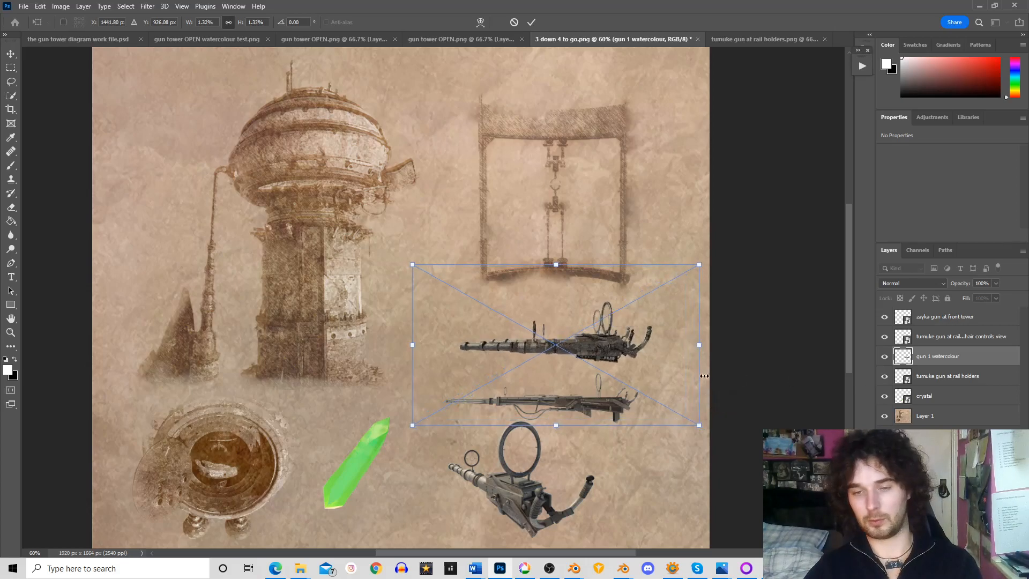
left_click_drag(627, 358, 623, 355)
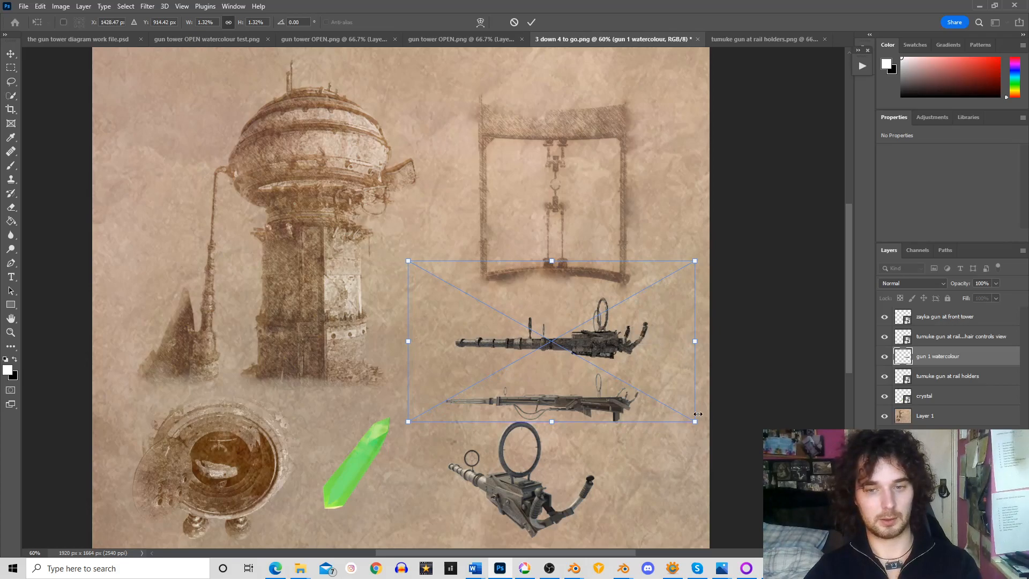
left_click_drag(695, 423, 671, 409)
left_click_drag(560, 329, 571, 337)
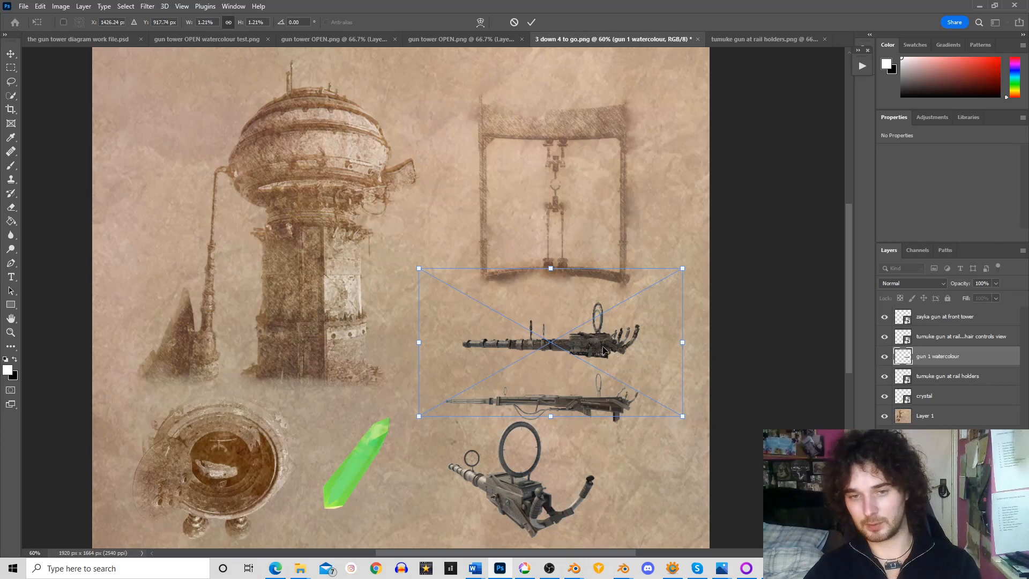
left_click_drag(601, 351, 601, 354)
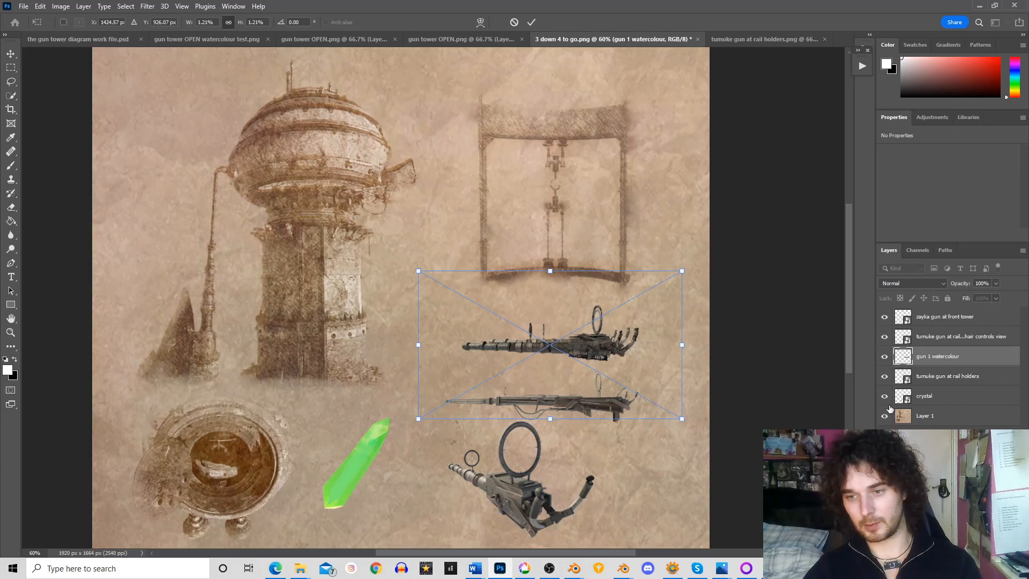
left_click_drag(607, 344, 609, 351)
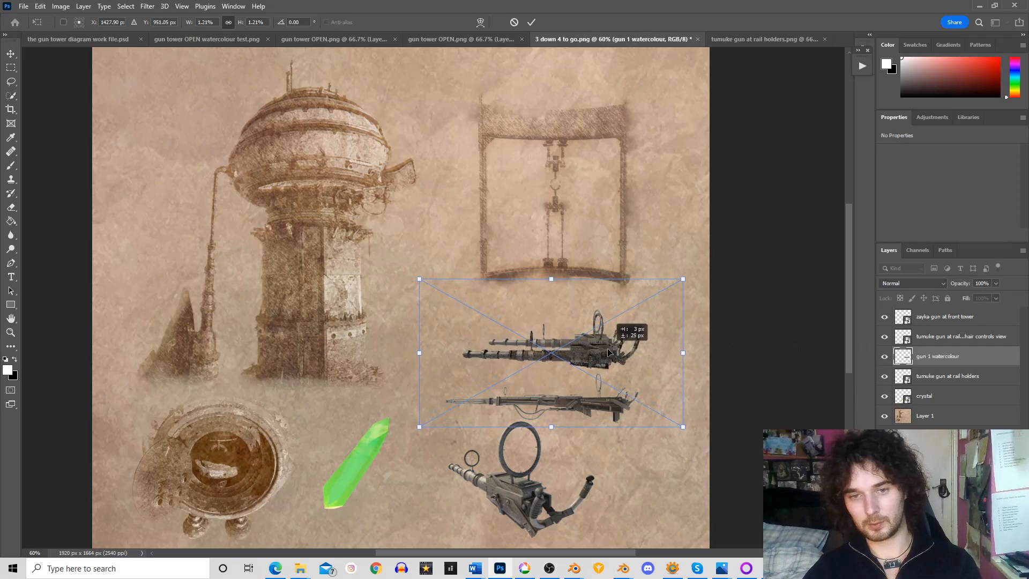
Hide the raw "tumuke gun at rail holders" layer and settle the watercolour gun in its place at about X 1046, Y 789 px
left_click(885, 319)
left_click(885, 318)
left_click(884, 338)
left_click(885, 337)
left_click(885, 377)
left_click(885, 376)
left_click(886, 376)
left_click_drag(605, 354, 606, 342)
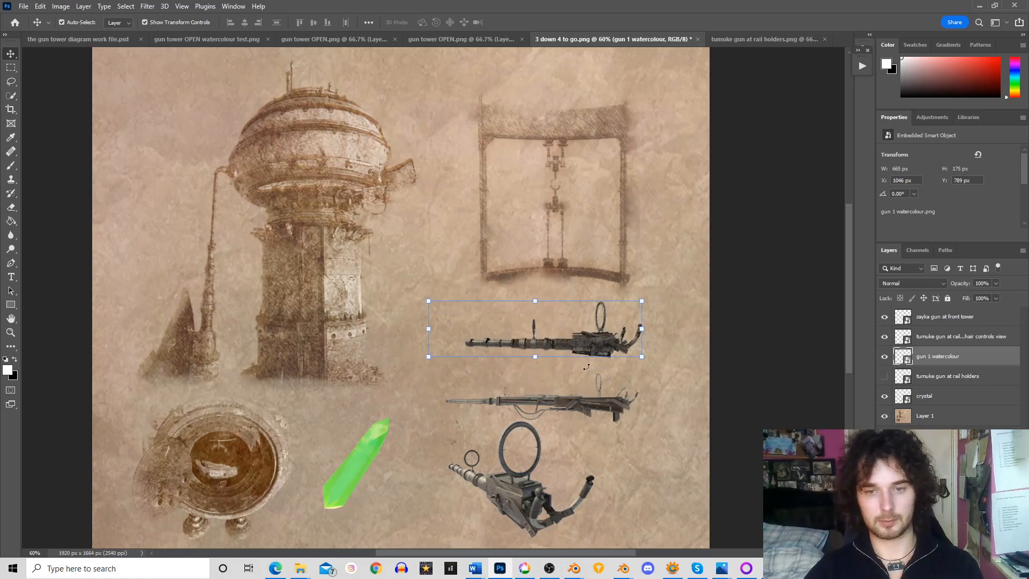
Set the "gun 1 watercolour" layer's blend mode to Overlay, try a lower opacity and return it to 100%
left_click(11, 68)
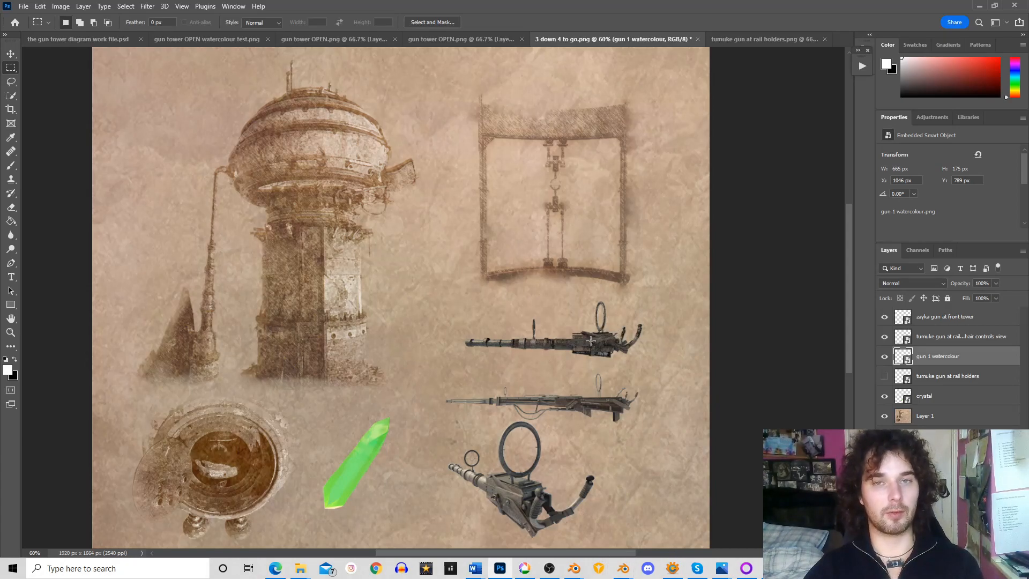
left_click(905, 283)
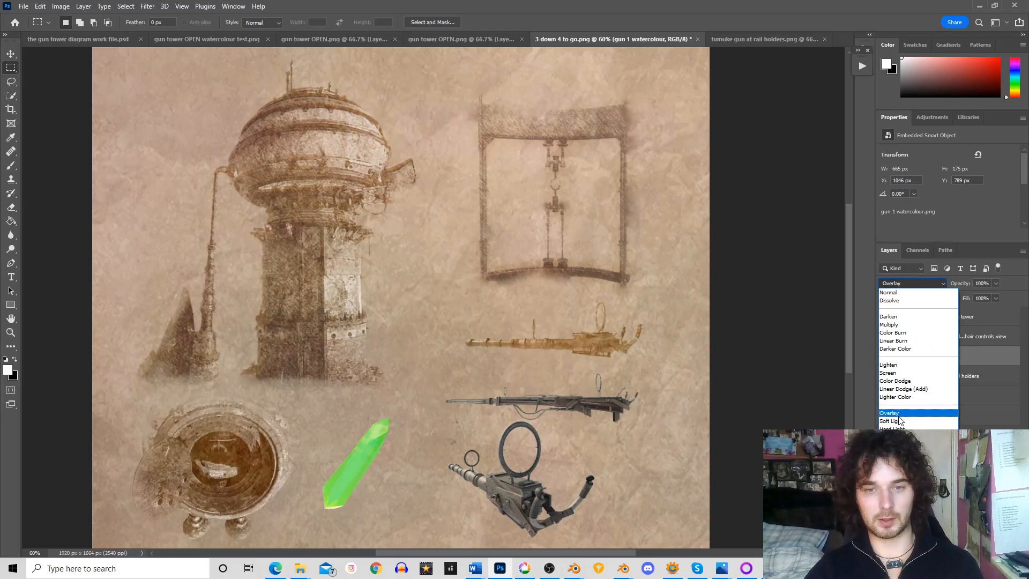
left_click(900, 416)
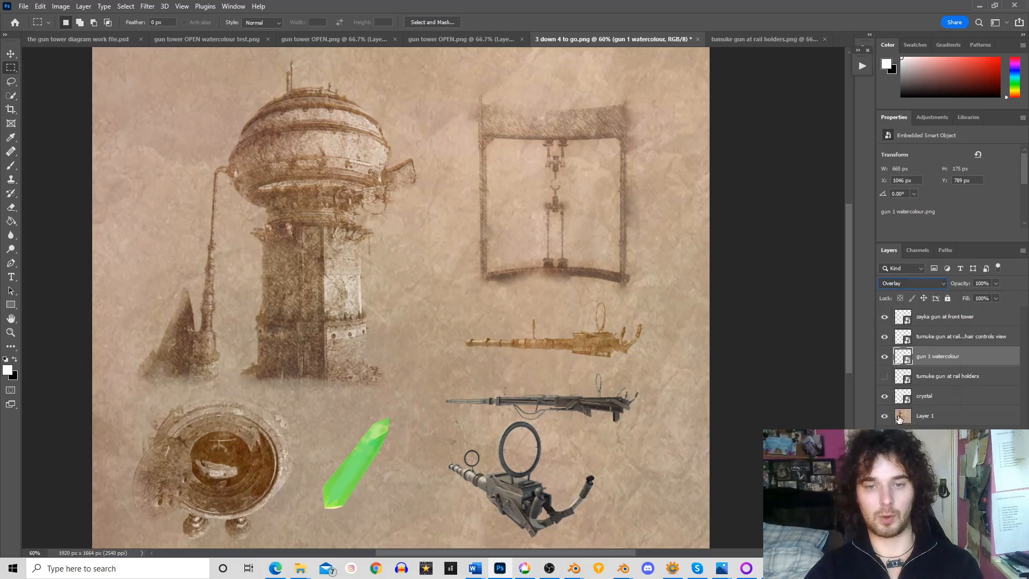
left_click(995, 285)
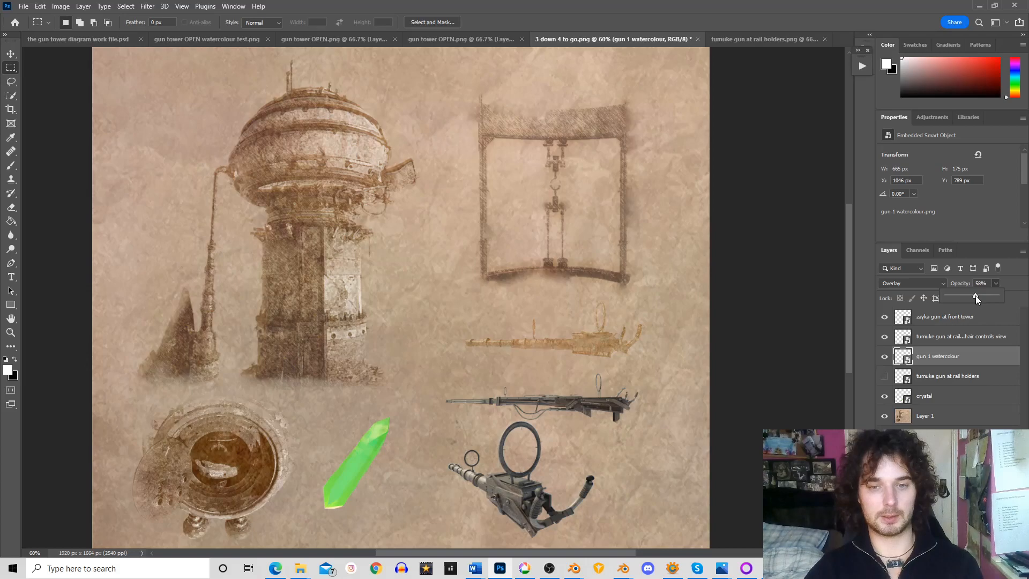
left_click_drag(986, 299, 980, 299)
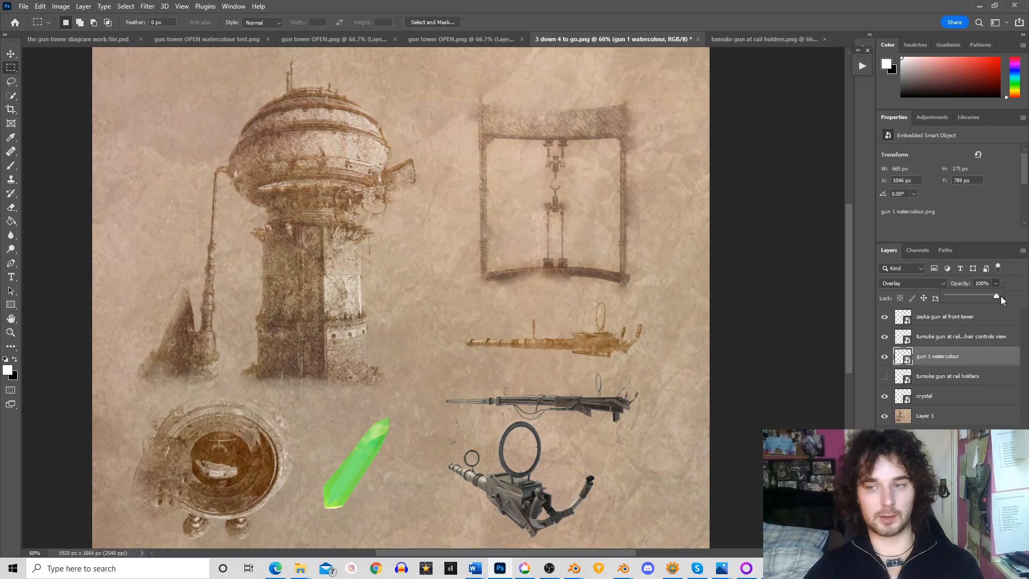
Apply a Hue/Saturation adjustment to the "gun 1 watercolour" layer with Saturation -100 and Lightness +9
left_click(61, 6)
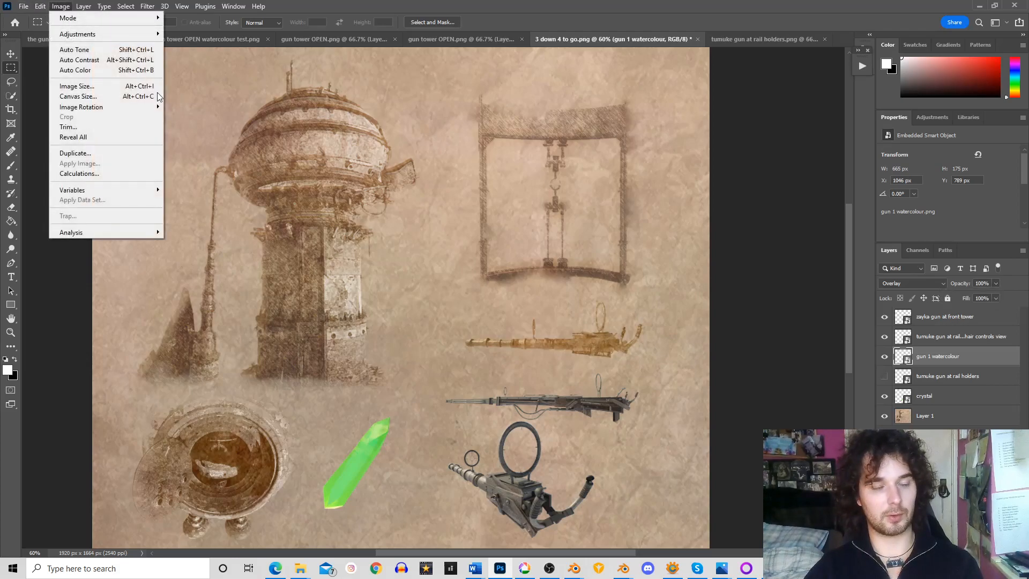
mouse_move(86, 36)
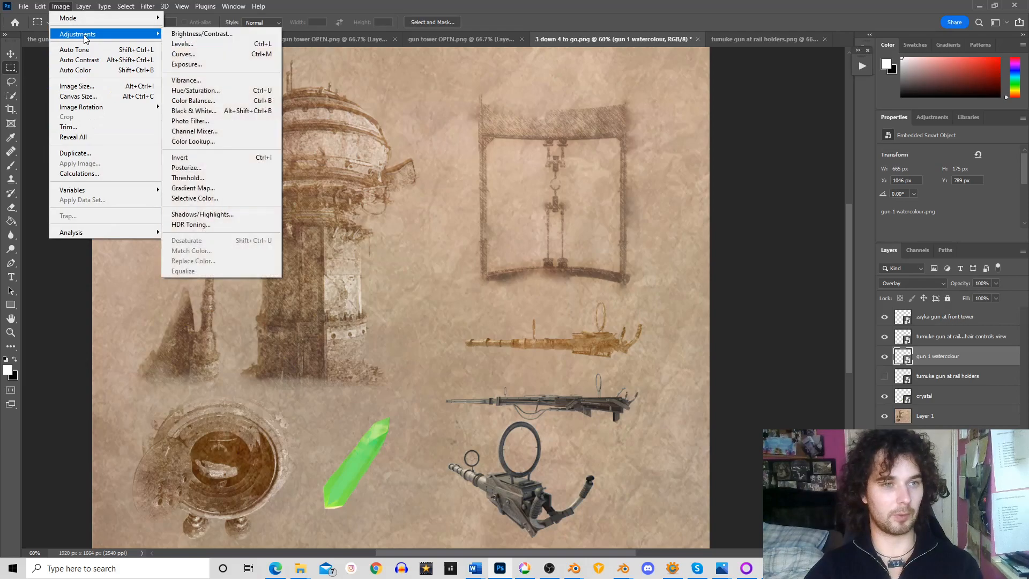
left_click(180, 91)
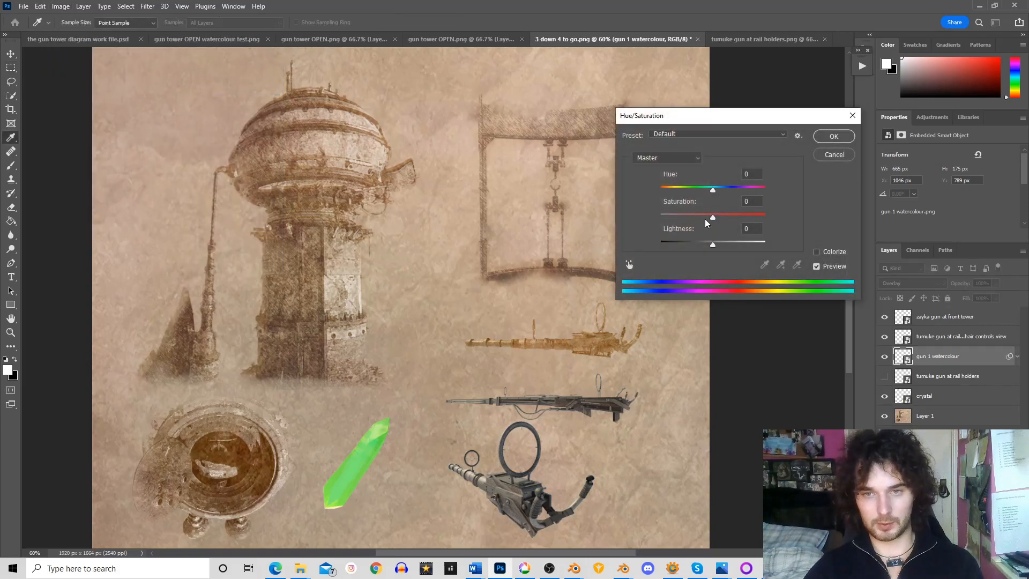
left_click_drag(712, 217, 664, 219)
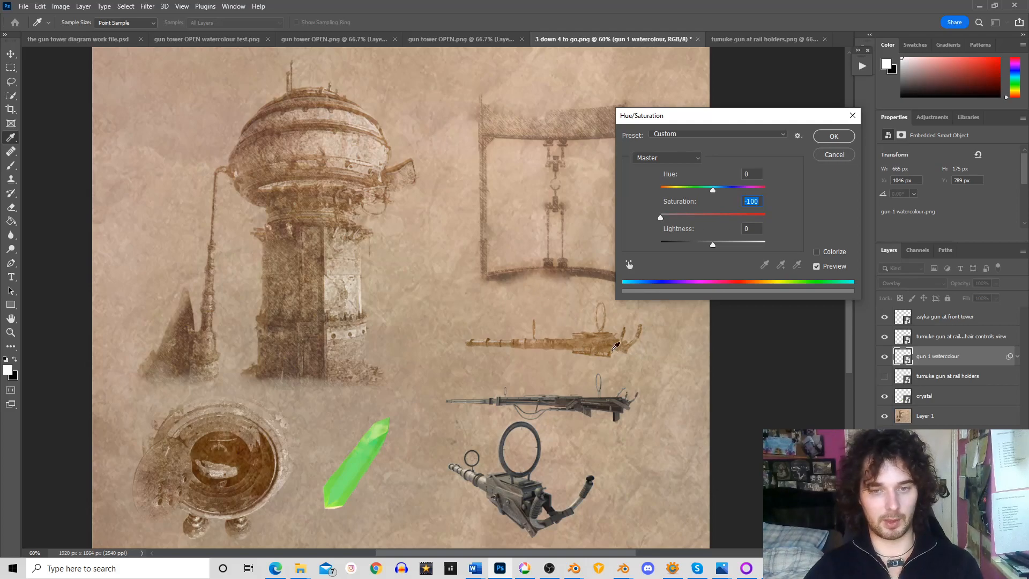
mouse_move(713, 246)
left_mouse_down()
mouse_move(704, 244)
mouse_move(719, 240)
left_mouse_up()
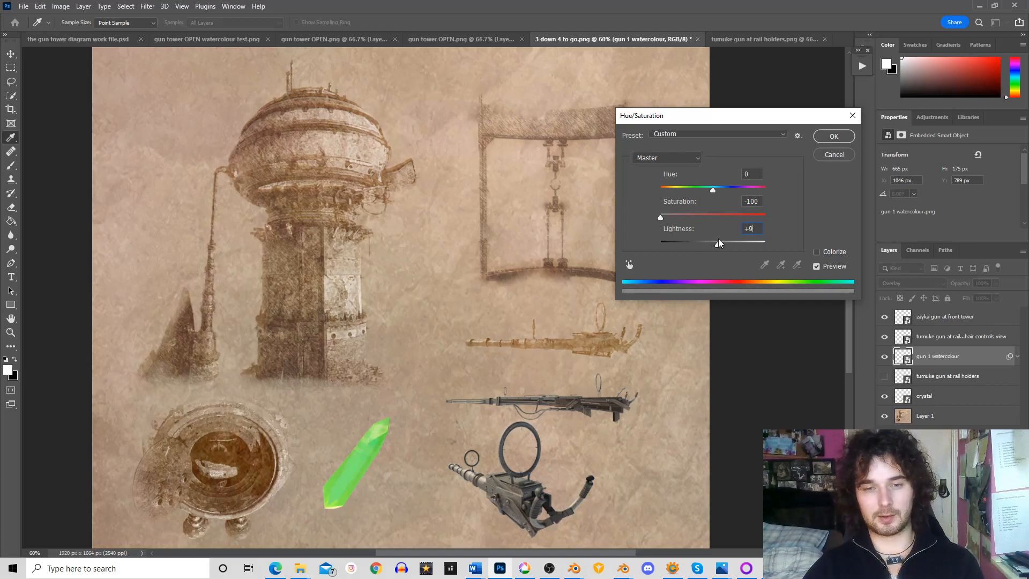
left_click(834, 136)
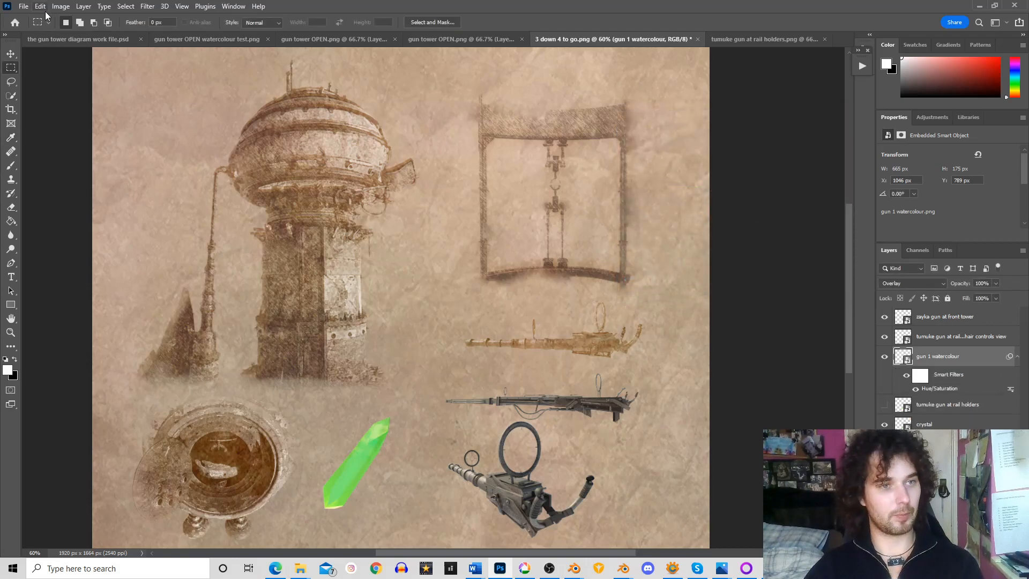
Duplicate the "gun 1 watercolour" layer in the same document and set the copy's blend mode to Difference
right_click(963, 354)
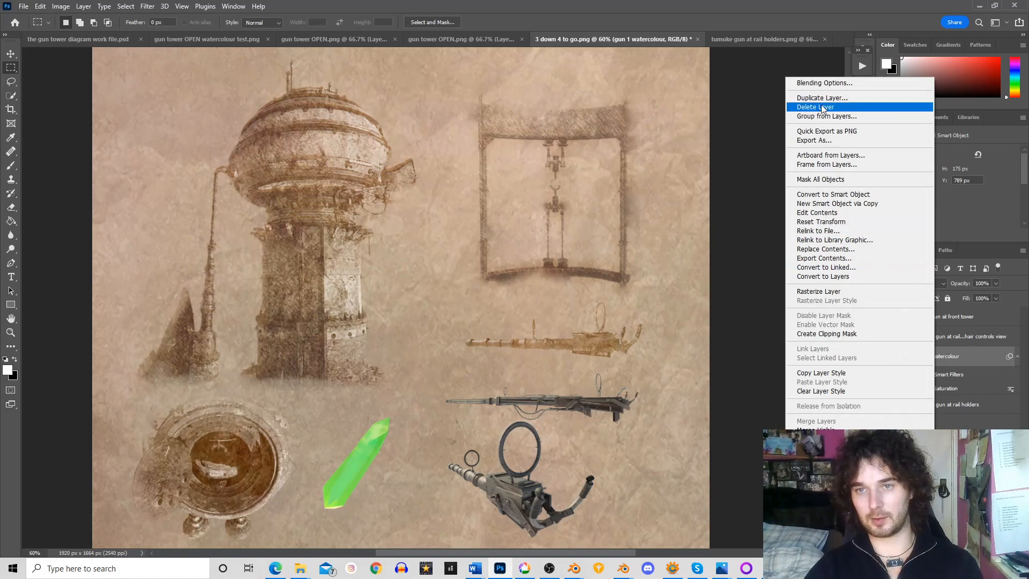
left_click(823, 98)
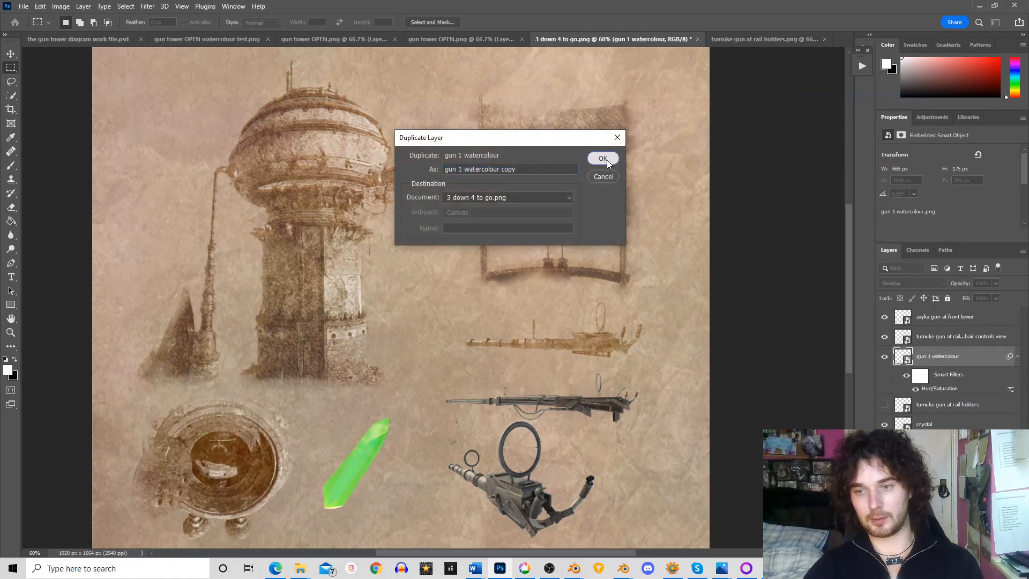
left_click(607, 159)
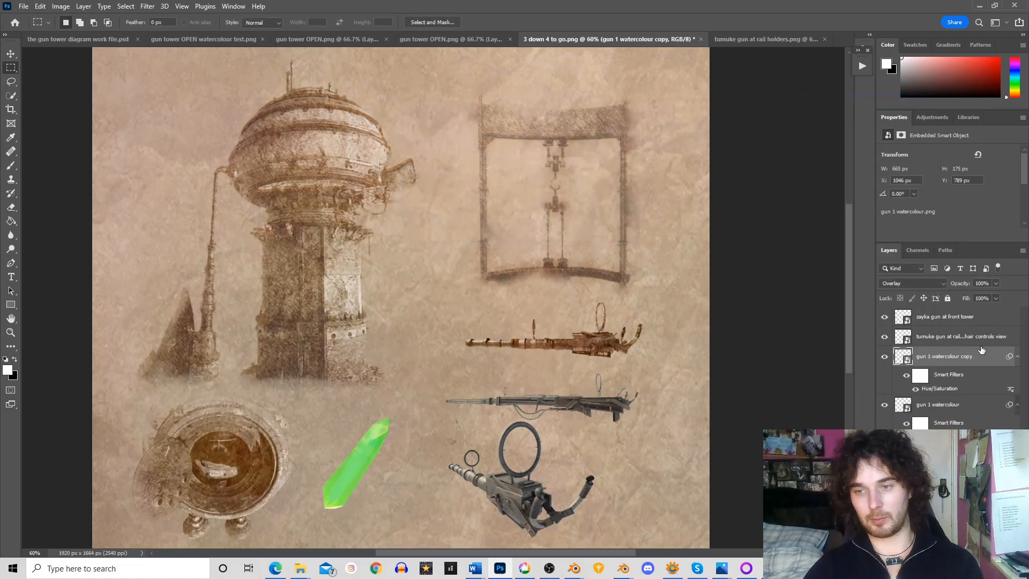
left_click(924, 284)
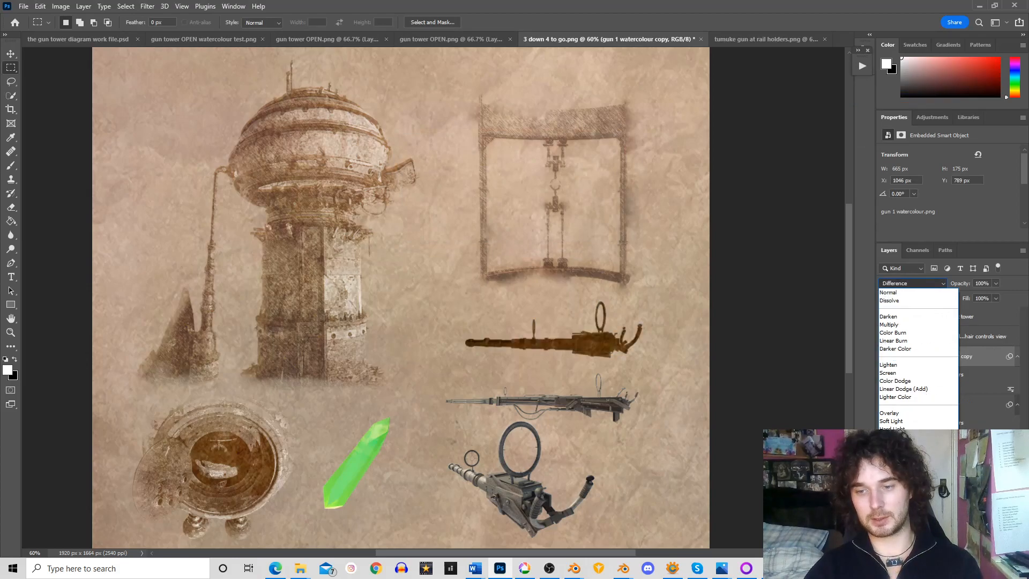
key("Return")
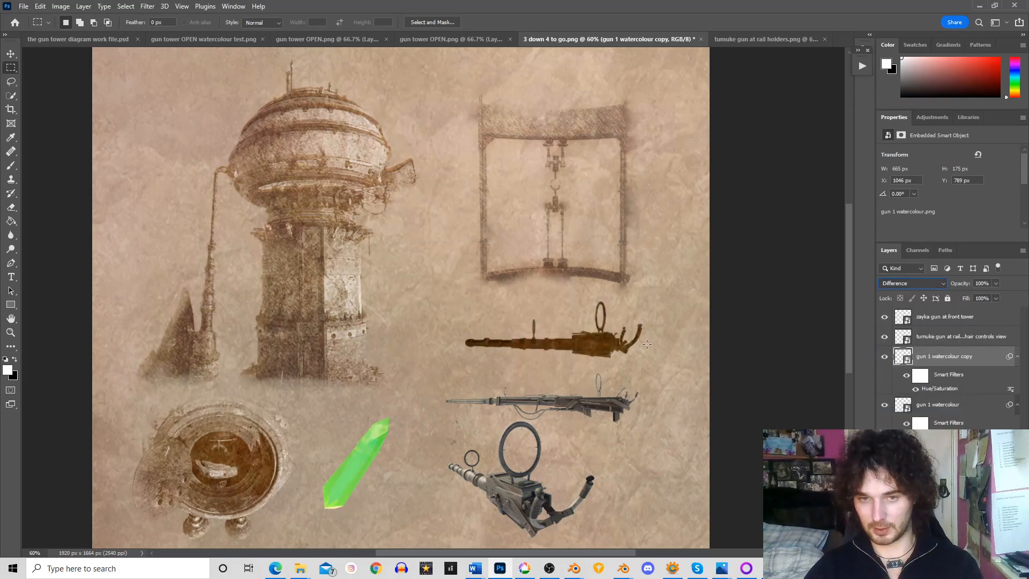
Move the "gun 1 watercolour copy" layer below the original gun layer and lower its opacity to 13%
left_click_drag(932, 358, 947, 430)
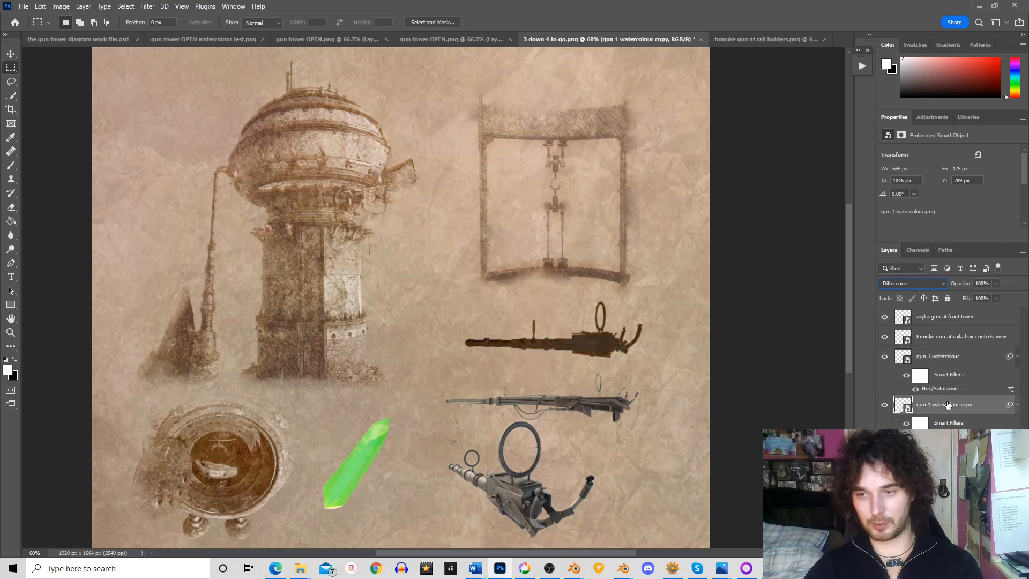
left_click(996, 283)
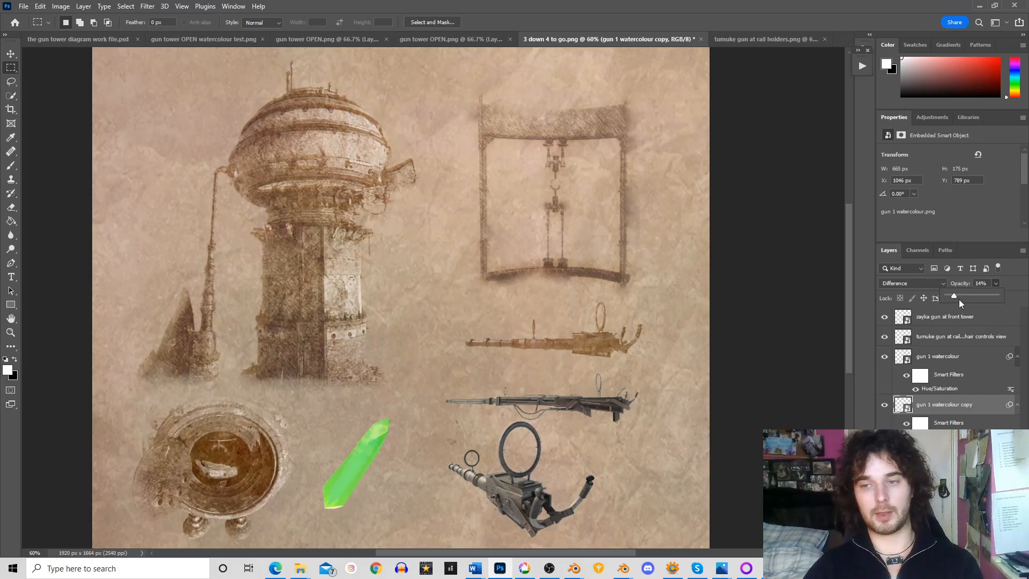
left_click_drag(957, 295, 958, 298)
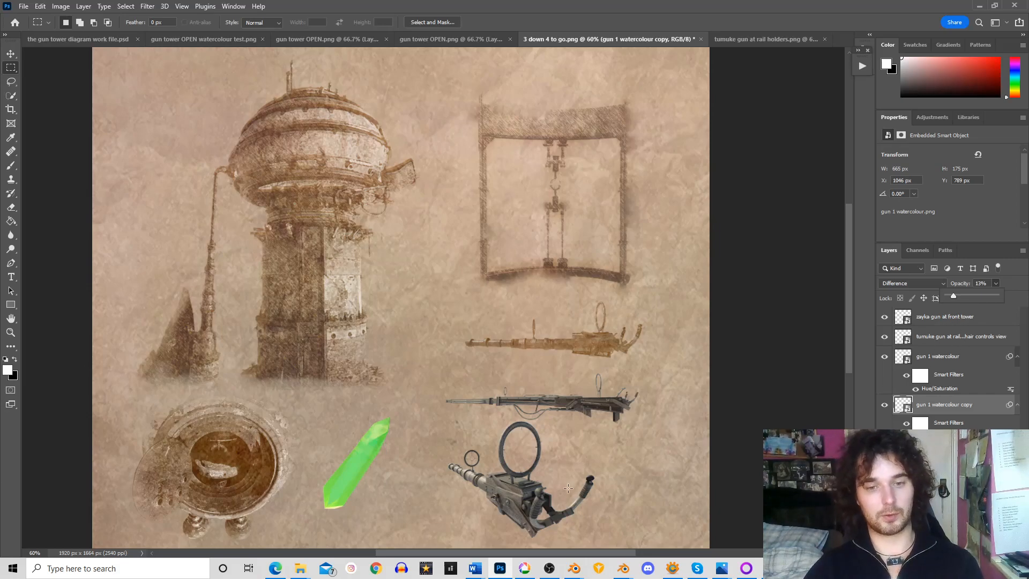
Undo the Watercolor filter on the gun in the "tumuke gun at rail holders" document and reopen the Filter Gallery
left_click(787, 42)
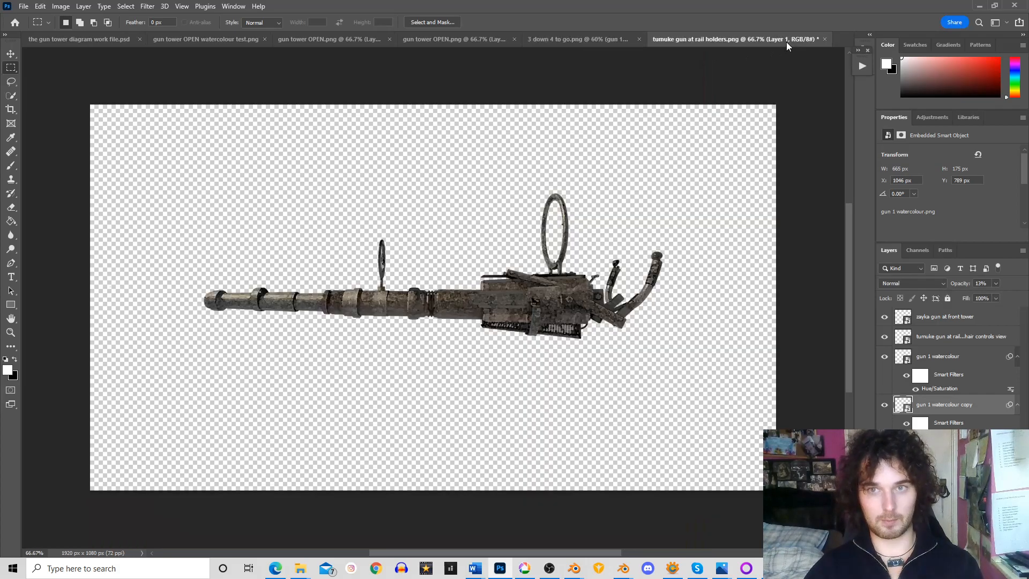
left_click(40, 6)
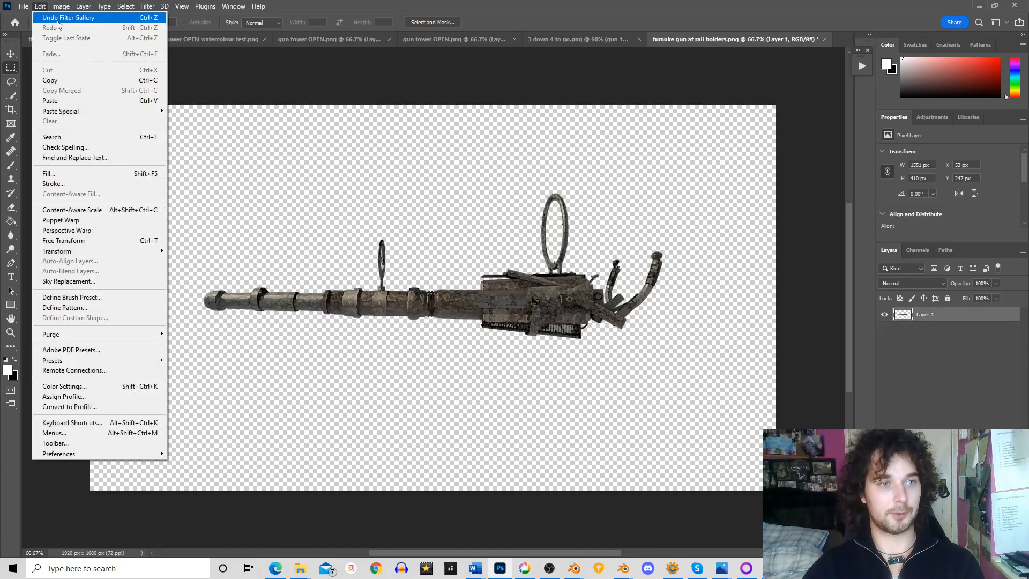
left_click(46, 12)
left_click(148, 8)
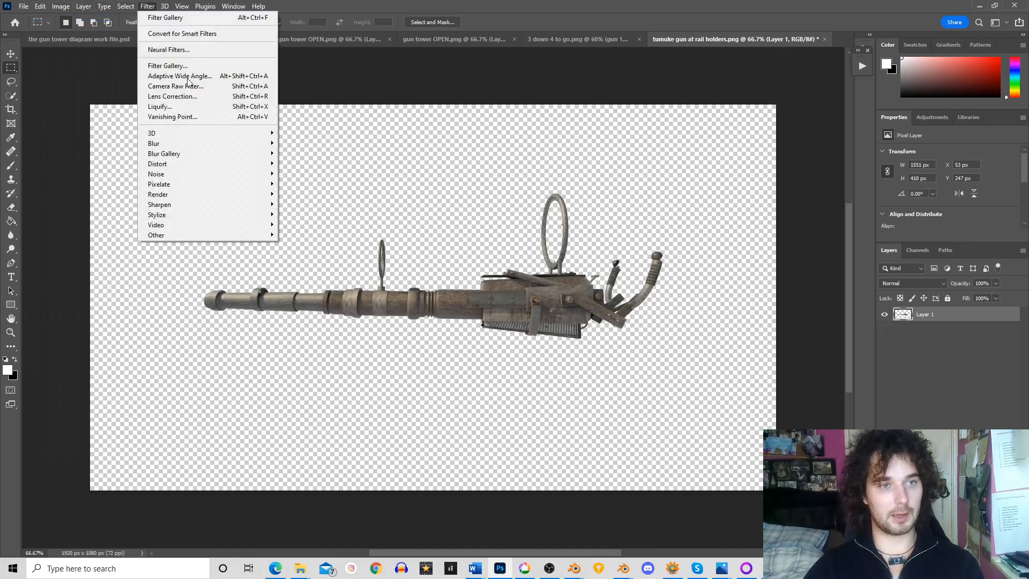
left_click(185, 66)
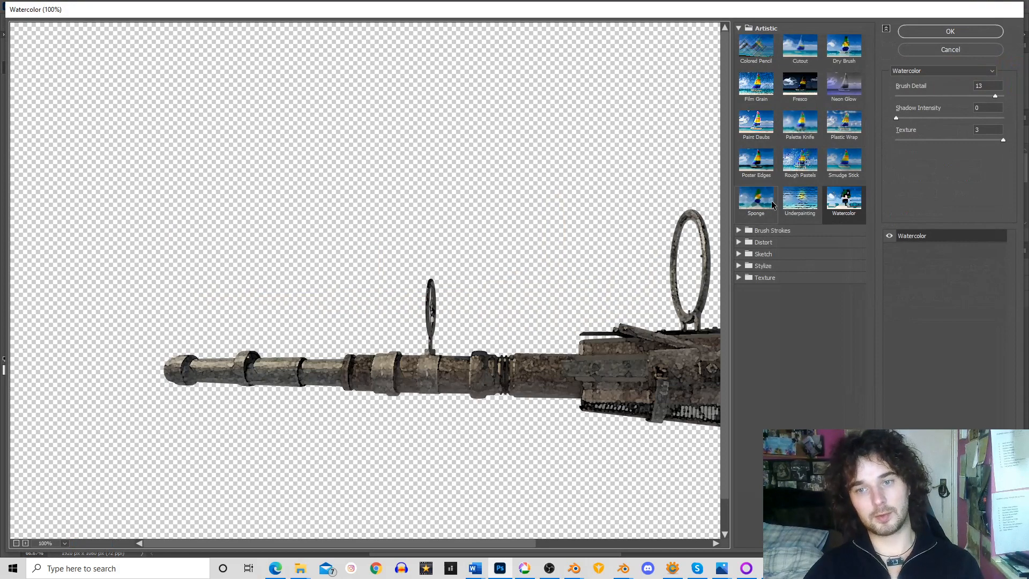
Choose the Graphic Pen filter from the Sketch category for the gun render
left_click(739, 231)
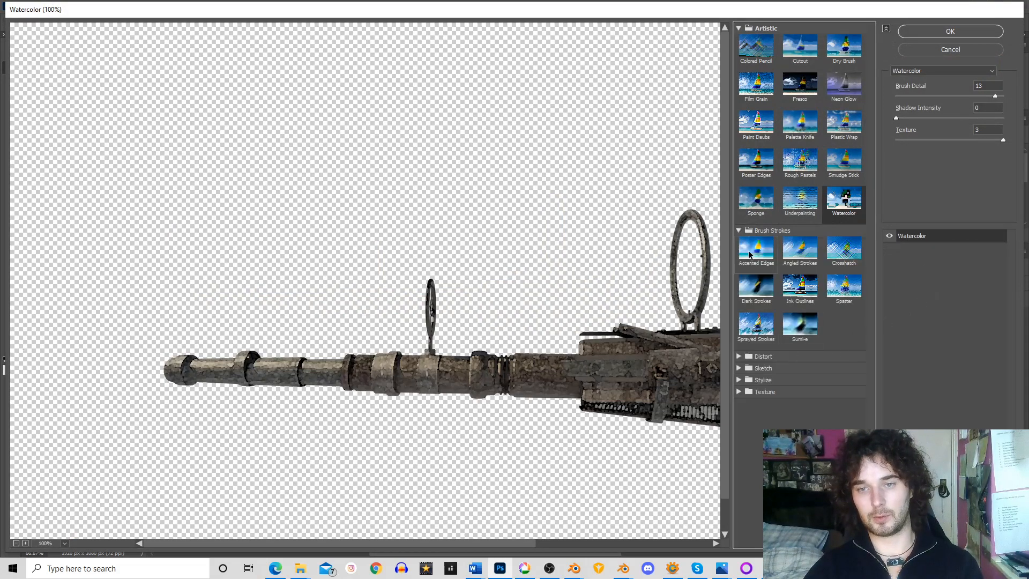
left_click(740, 231)
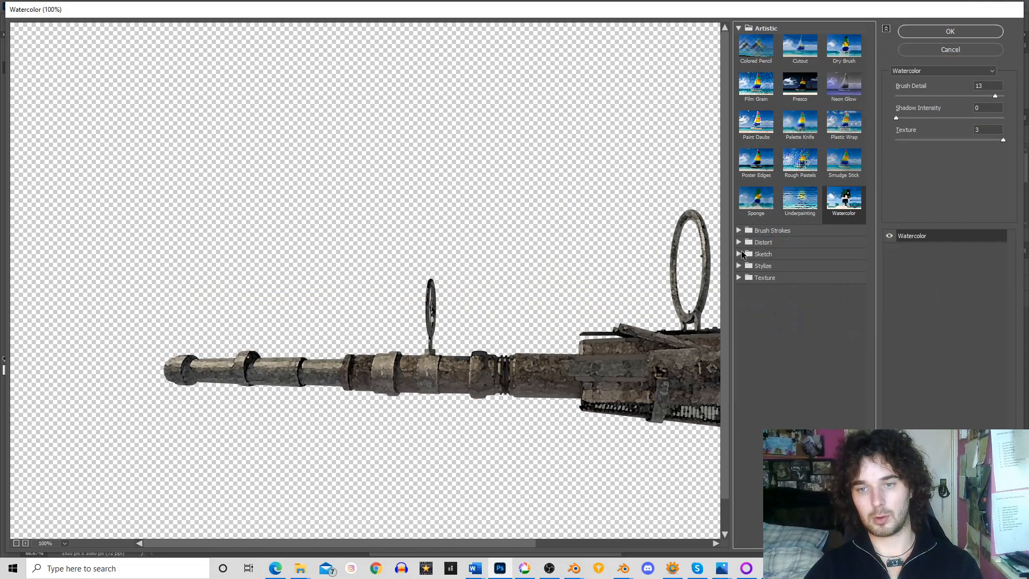
left_click(741, 254)
left_click(844, 310)
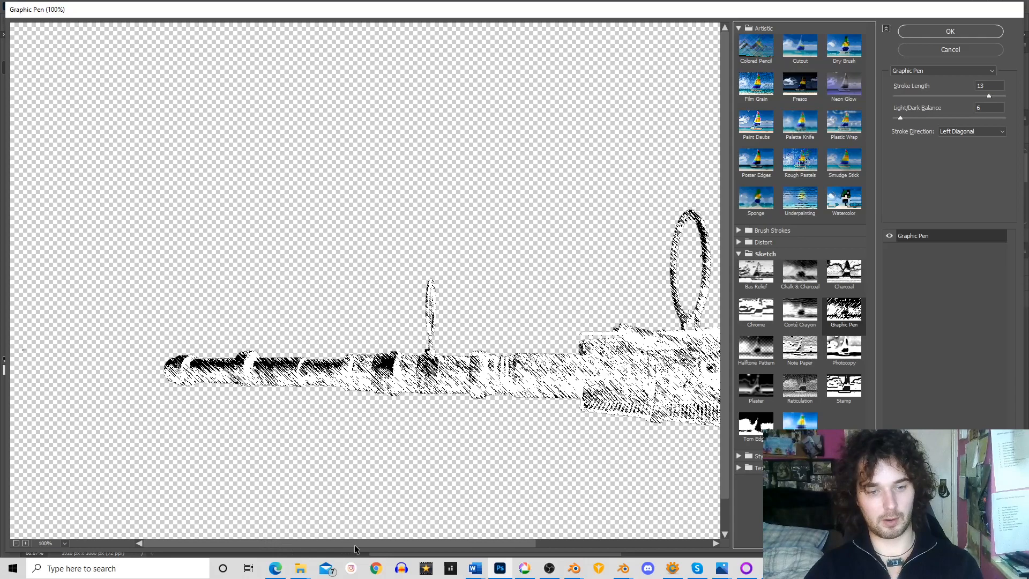
Set the Graphic Pen filter's Light/Dark Balance to 4 and Stroke Length to 9, and apply it to the gun
left_click_drag(355, 545, 465, 544)
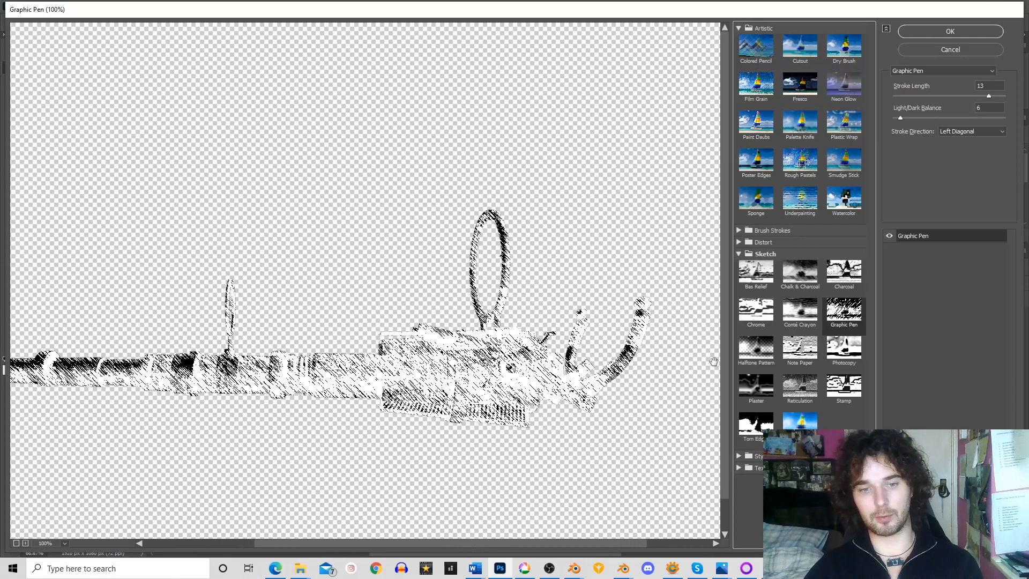
mouse_move(901, 118)
left_mouse_down()
mouse_move(995, 121)
mouse_move(902, 117)
left_mouse_up()
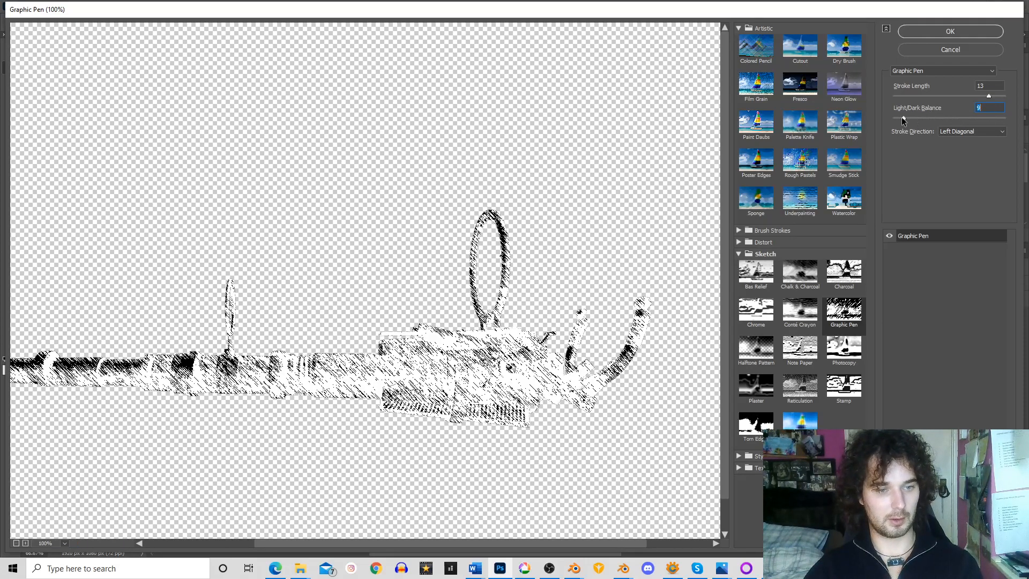
left_click_drag(901, 121, 899, 121)
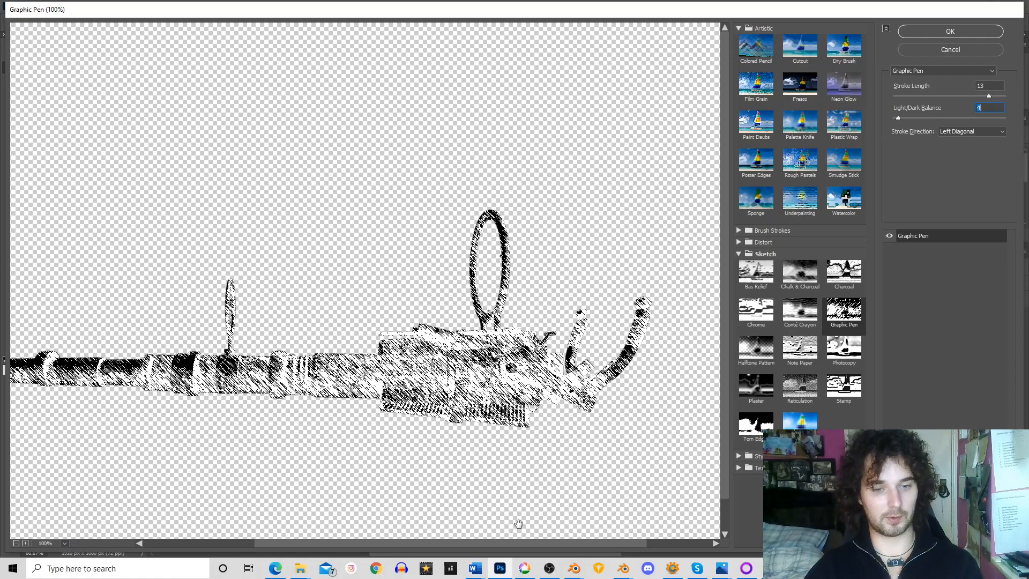
left_click_drag(519, 548, 470, 543)
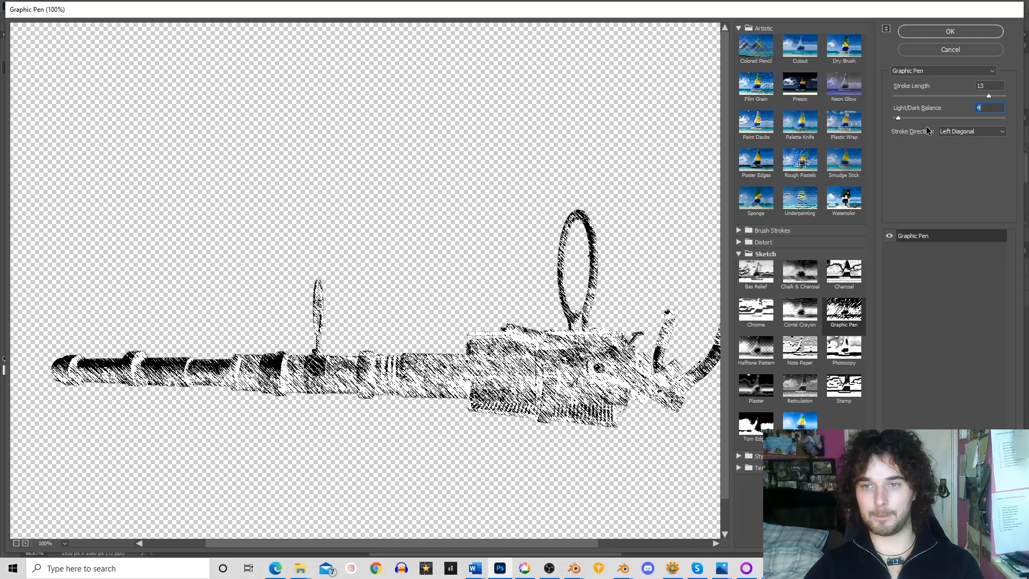
left_click_drag(988, 97, 922, 96)
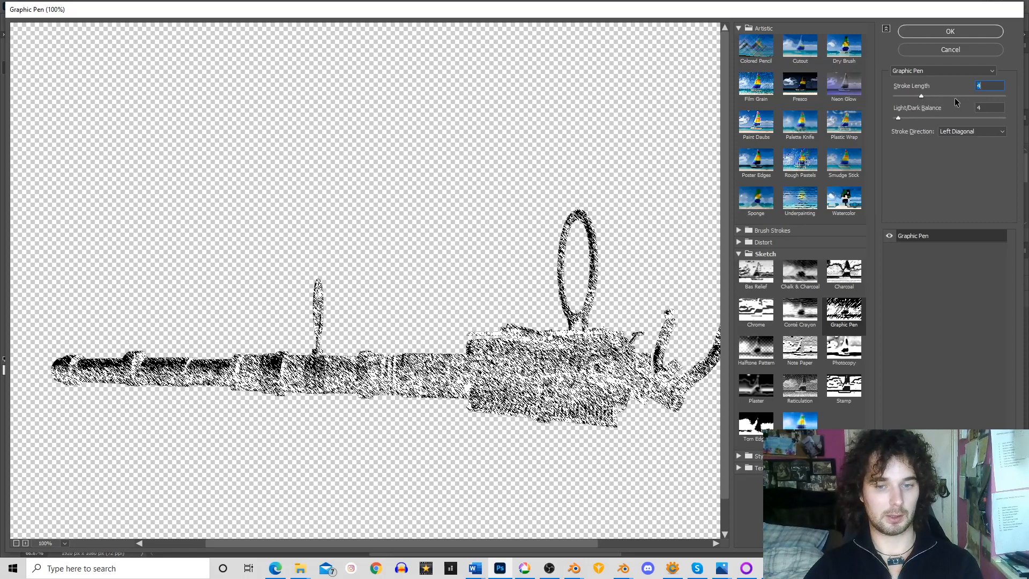
left_click_drag(922, 96, 958, 97)
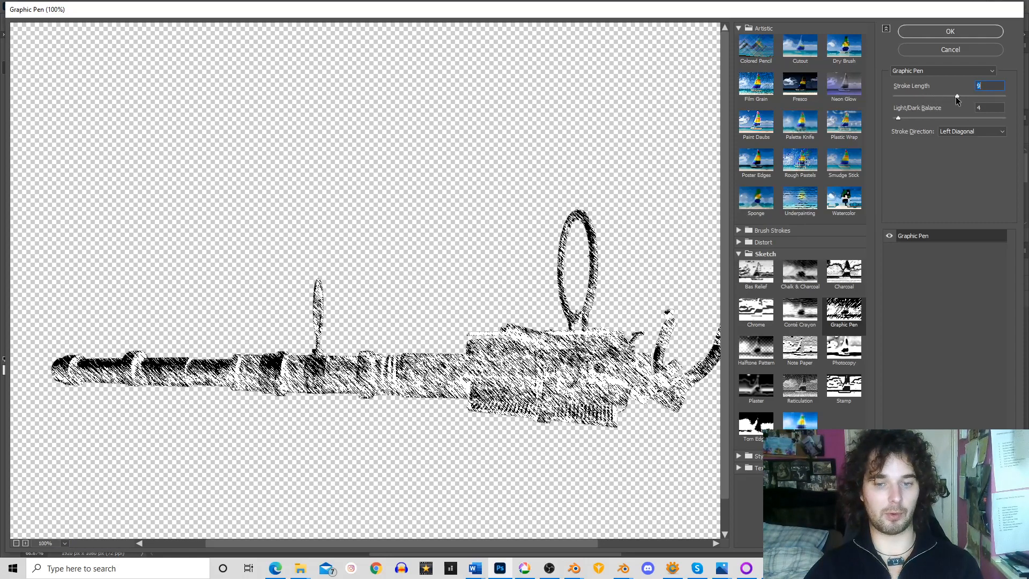
left_click(965, 32)
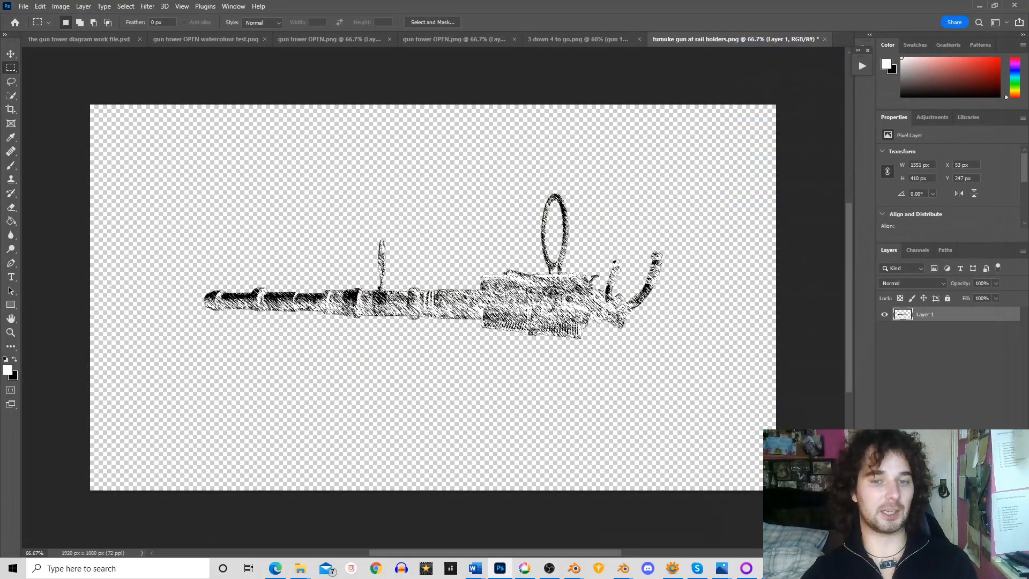
Export the filtered gun as a PNG named "gun 1 sketch" in the sketches folder
left_click(24, 7)
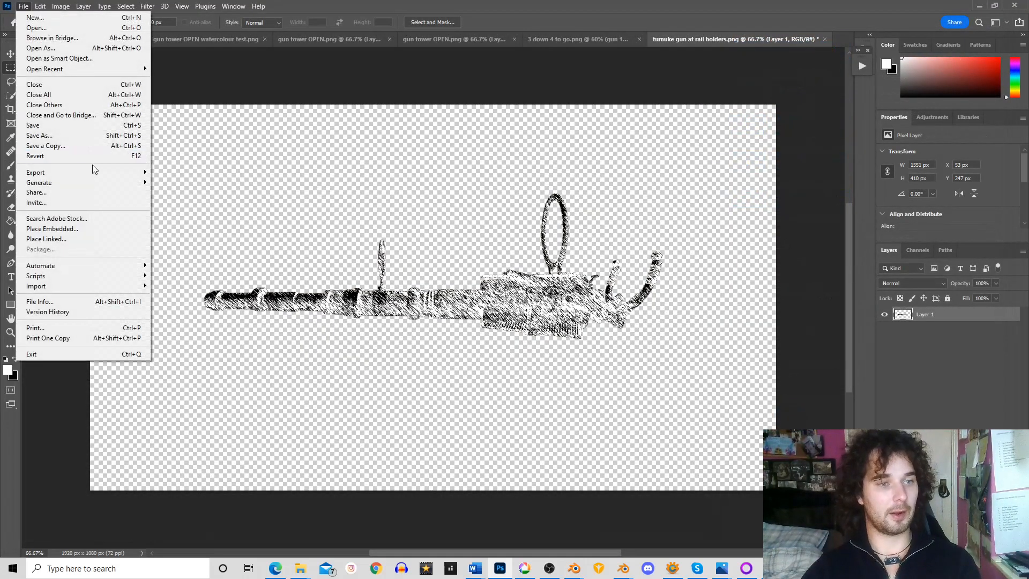
mouse_move(93, 180)
left_click(199, 180)
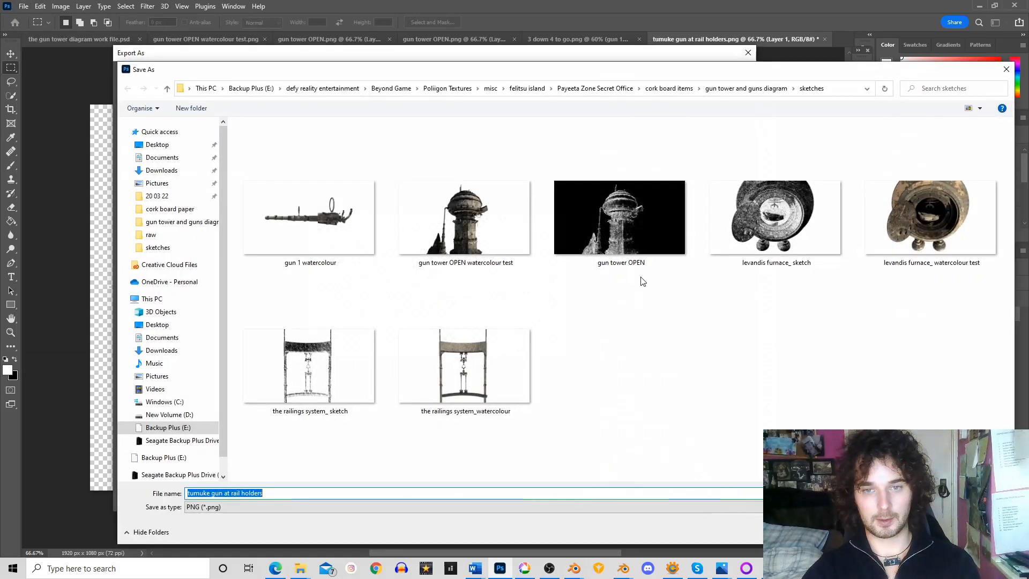
left_click(327, 234)
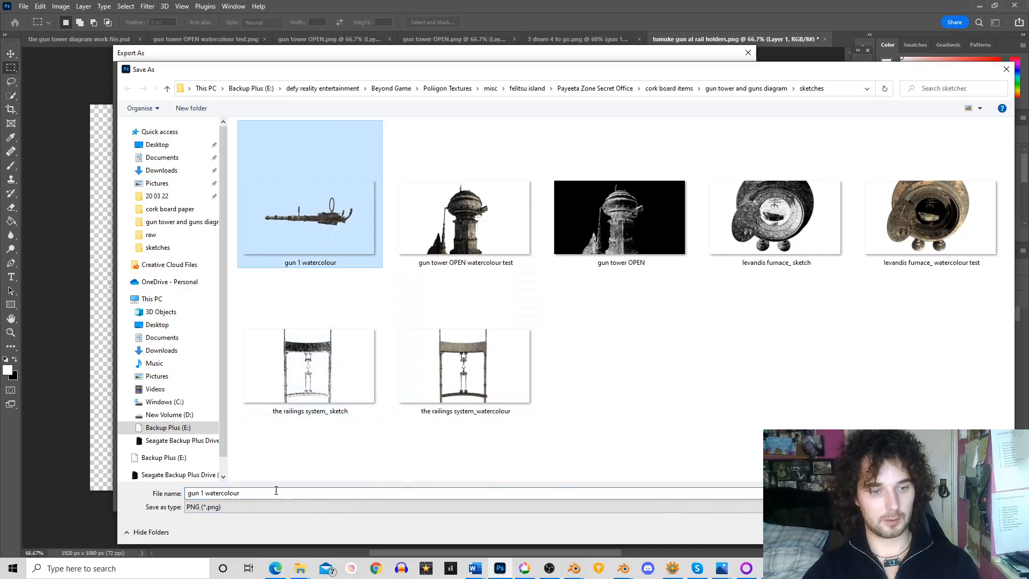
left_click(298, 492)
key("BackSpace")
key("BackSpace")
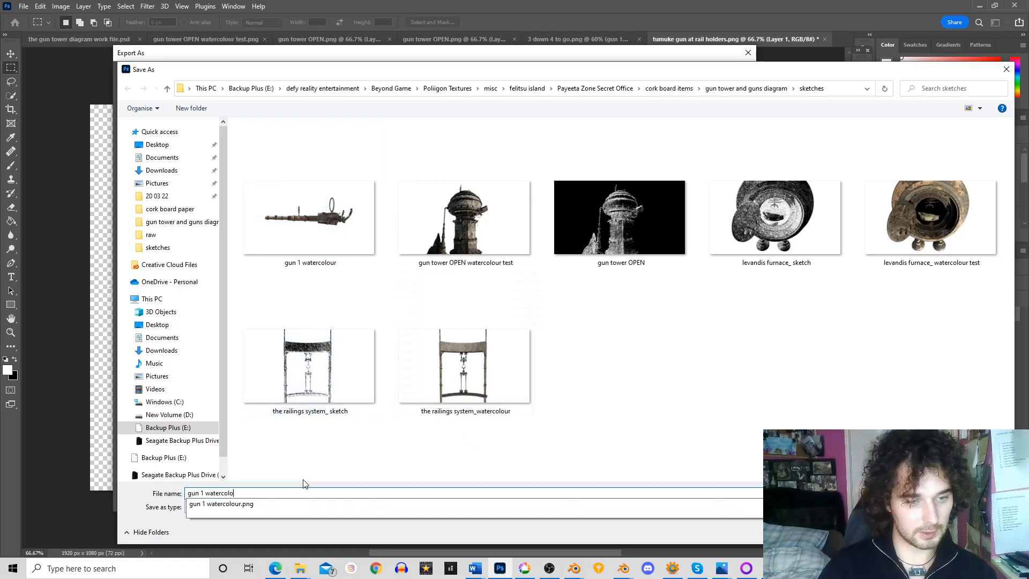
key("BackSpace")
type("sketch")
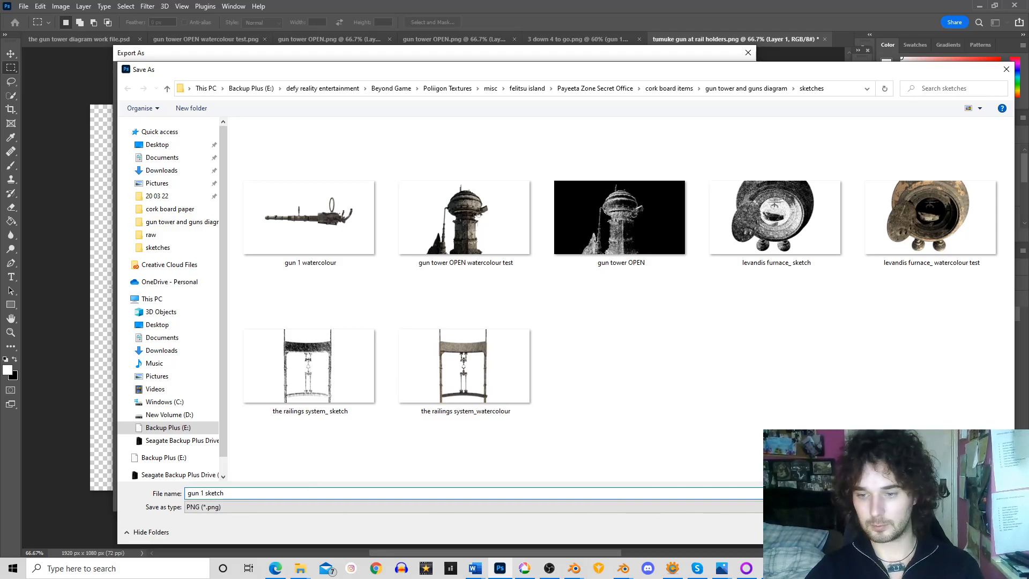
key("Return")
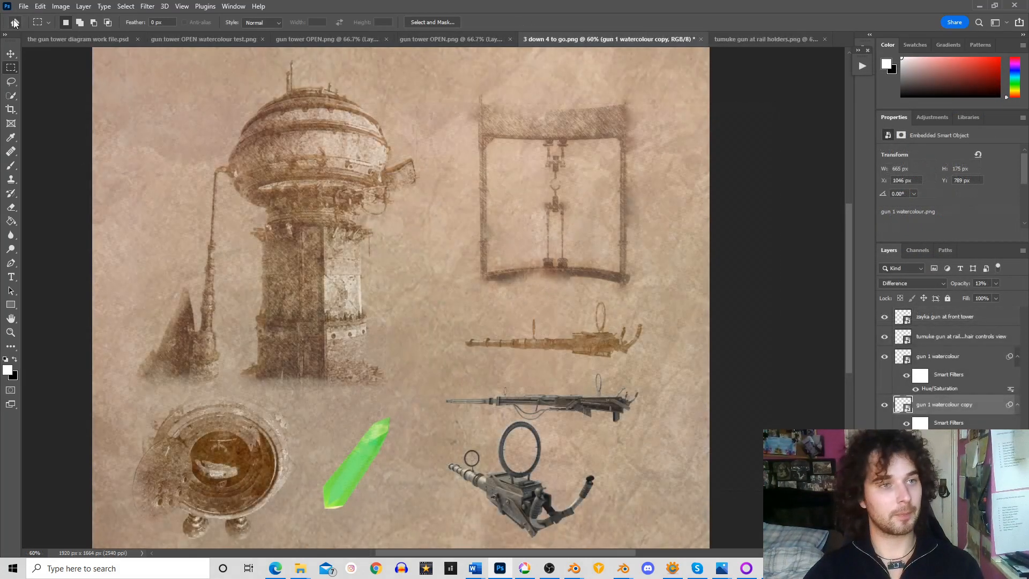
left_click(25, 7)
mouse_move(75, 265)
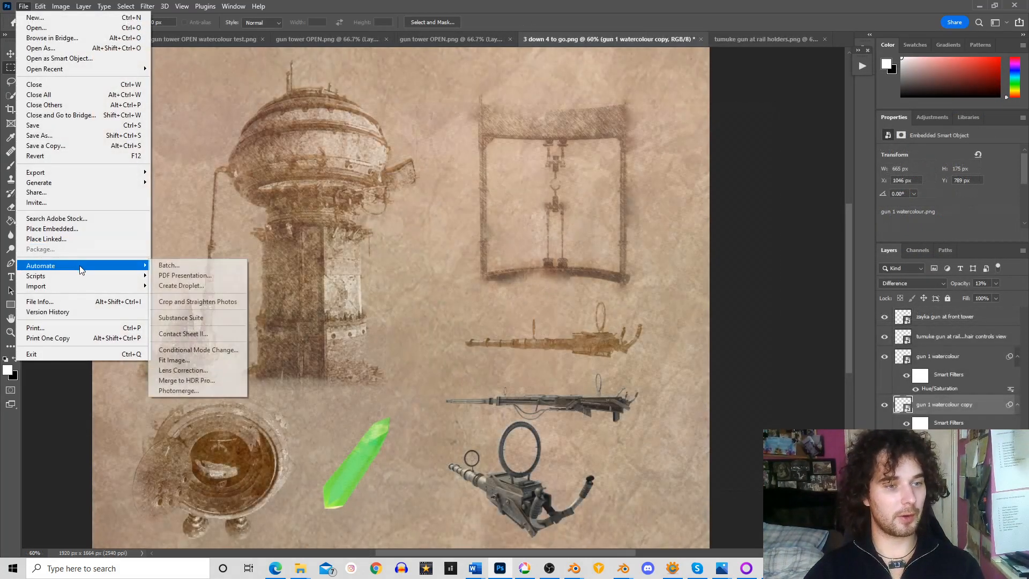
left_click(191, 267)
left_click(161, 247)
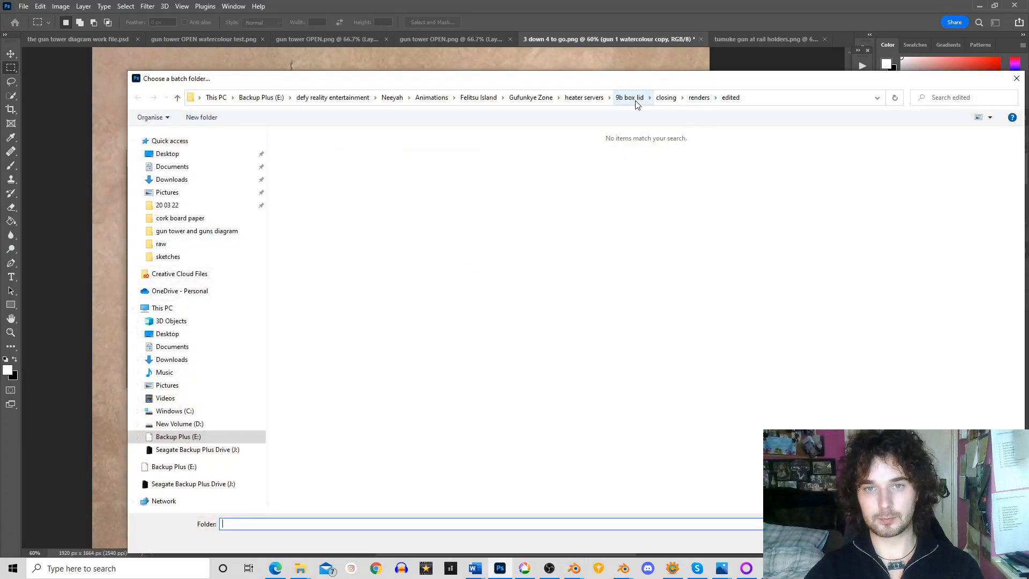
left_click(220, 238)
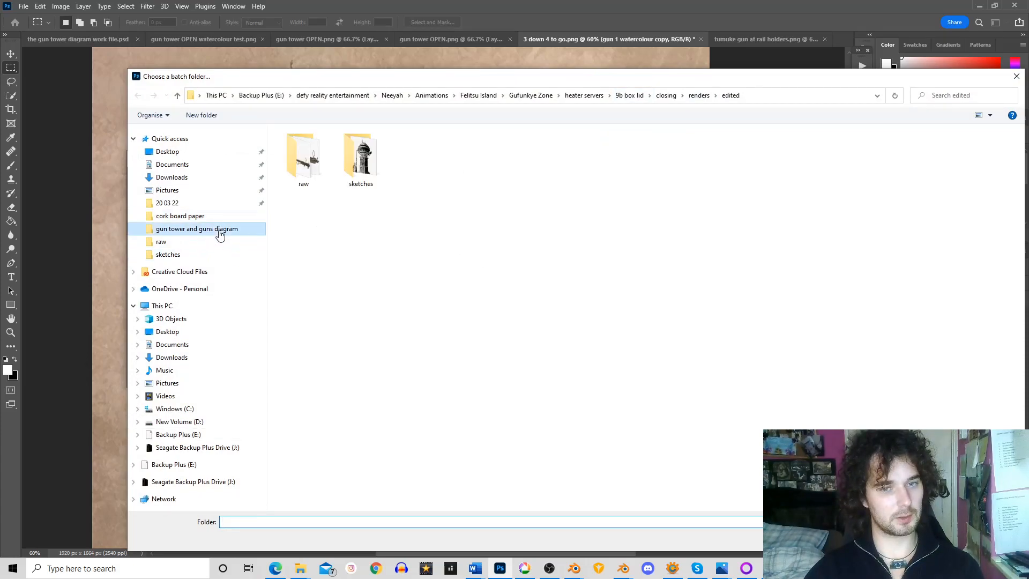
double_click(354, 151)
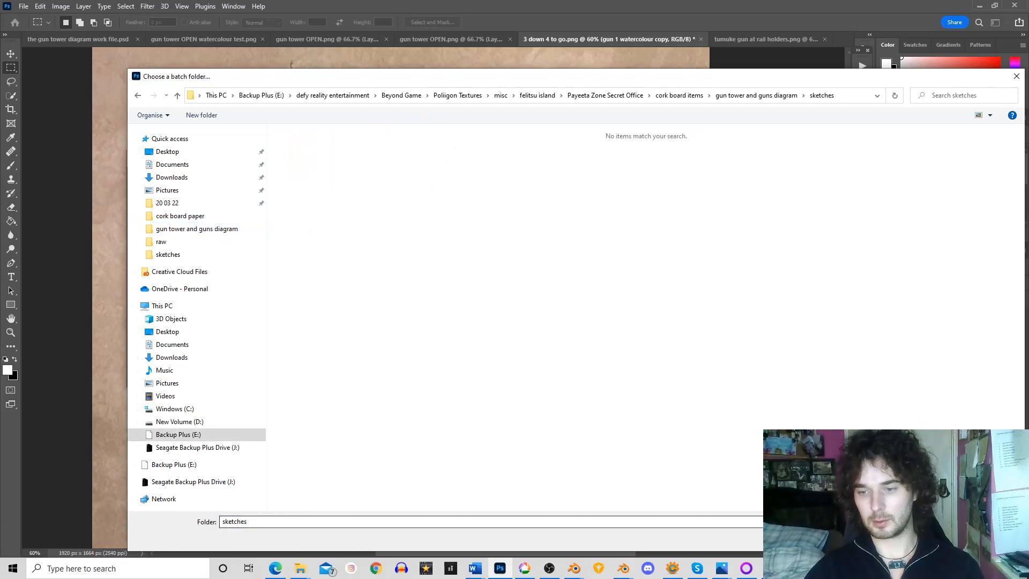
left_click(989, 539)
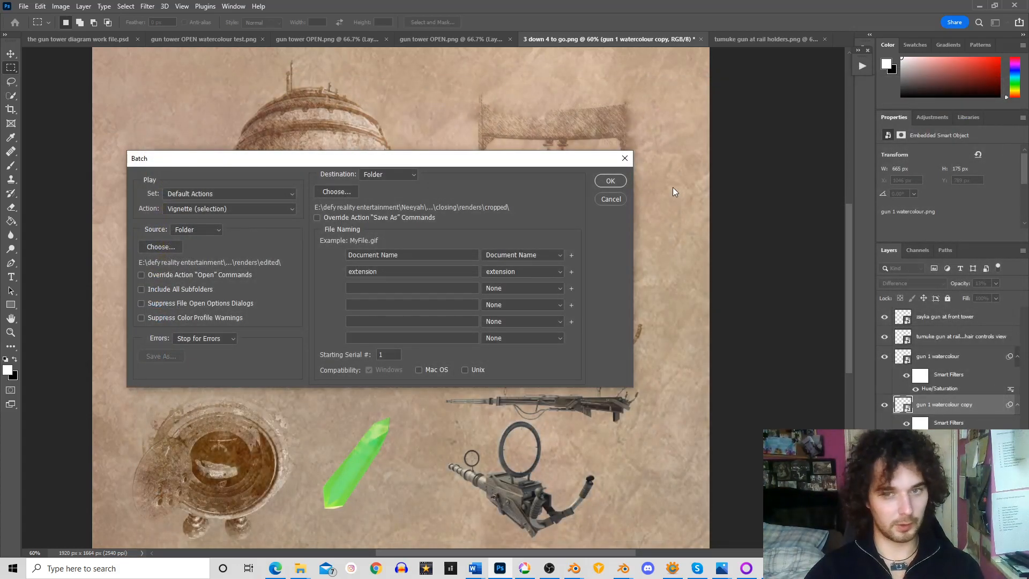
left_click(614, 197)
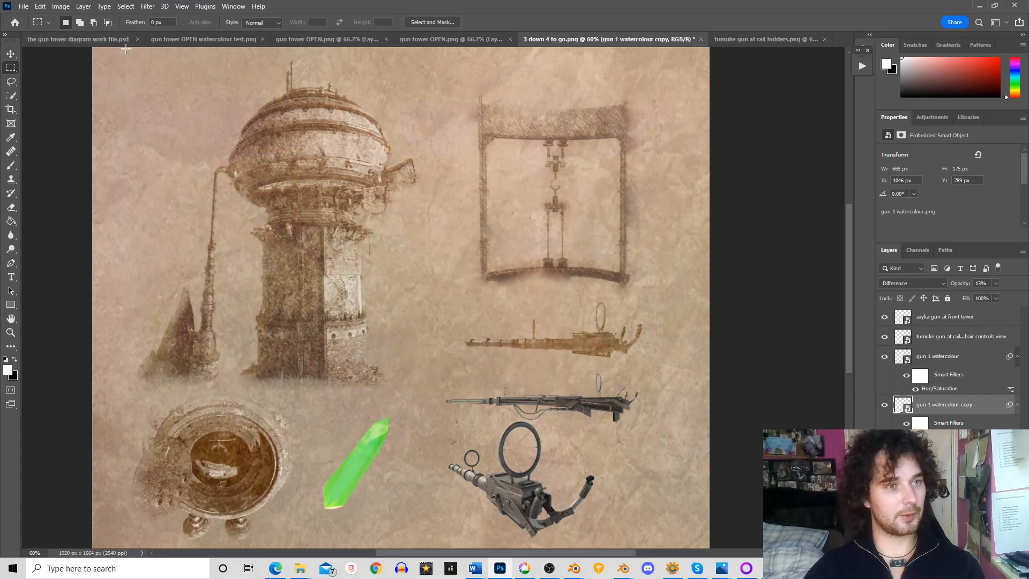
Place the "gun 1 sketch" image as an embedded object in the "3 down 4 to go" document
left_click(24, 7)
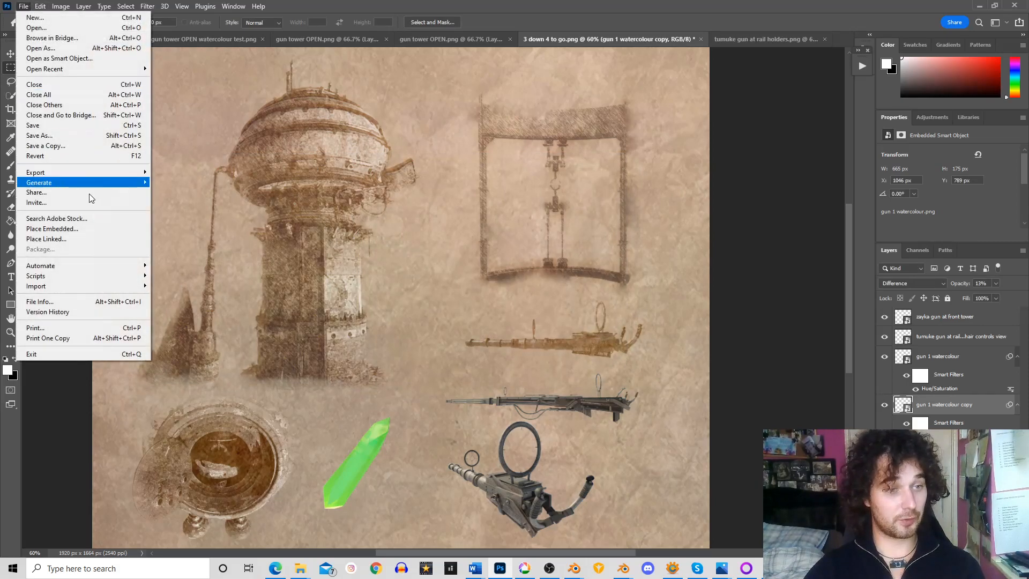
left_click(93, 231)
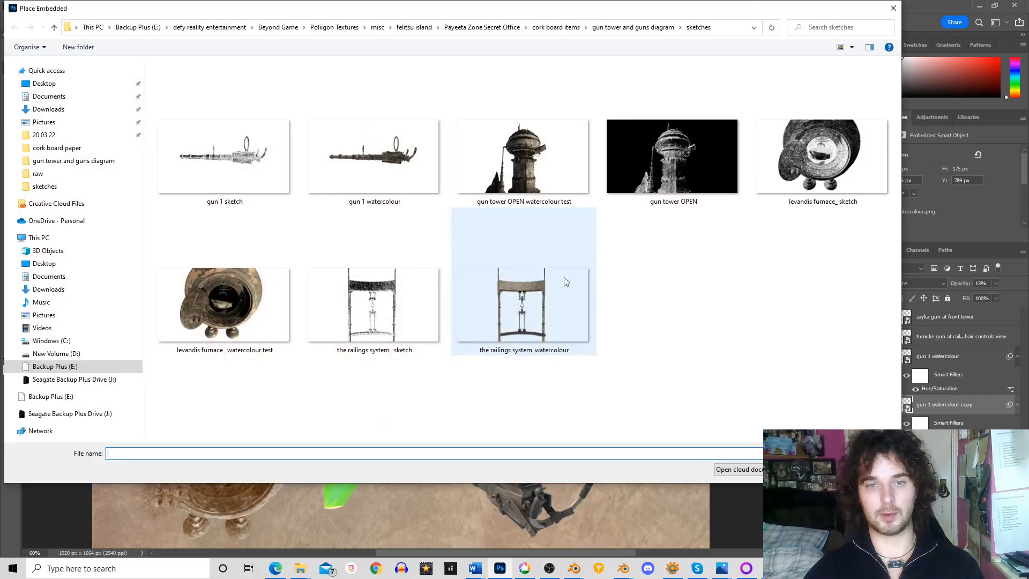
double_click(265, 133)
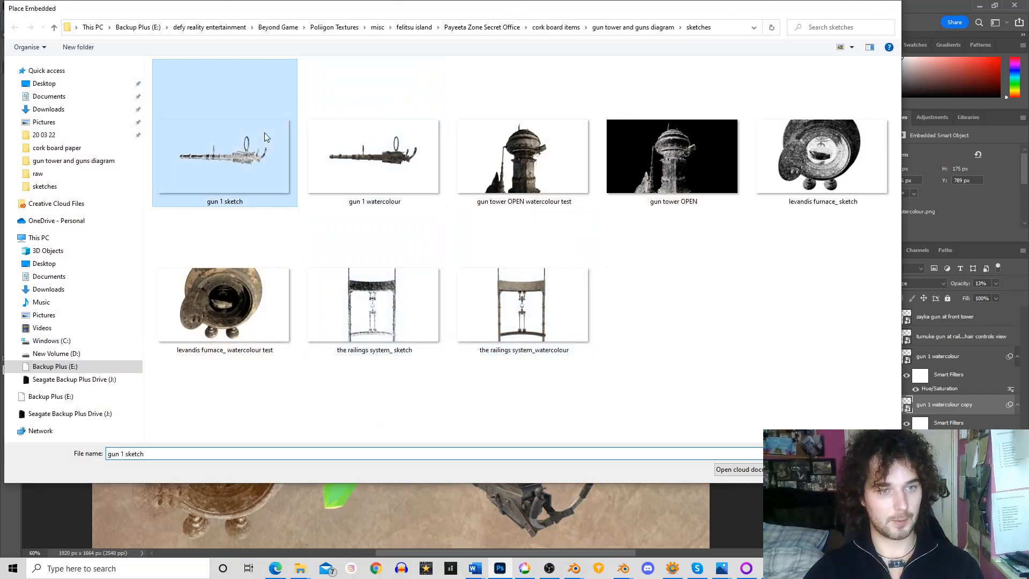
Scale the placed gun sketch to about 1.21% and align it exactly over the first gun's watercolour below the railings
mouse_move(714, 471)
left_mouse_down()
mouse_move(467, 308)
mouse_move(449, 324)
left_mouse_up()
mouse_move(327, 228)
left_mouse_down()
mouse_move(545, 326)
mouse_move(591, 358)
left_mouse_up()
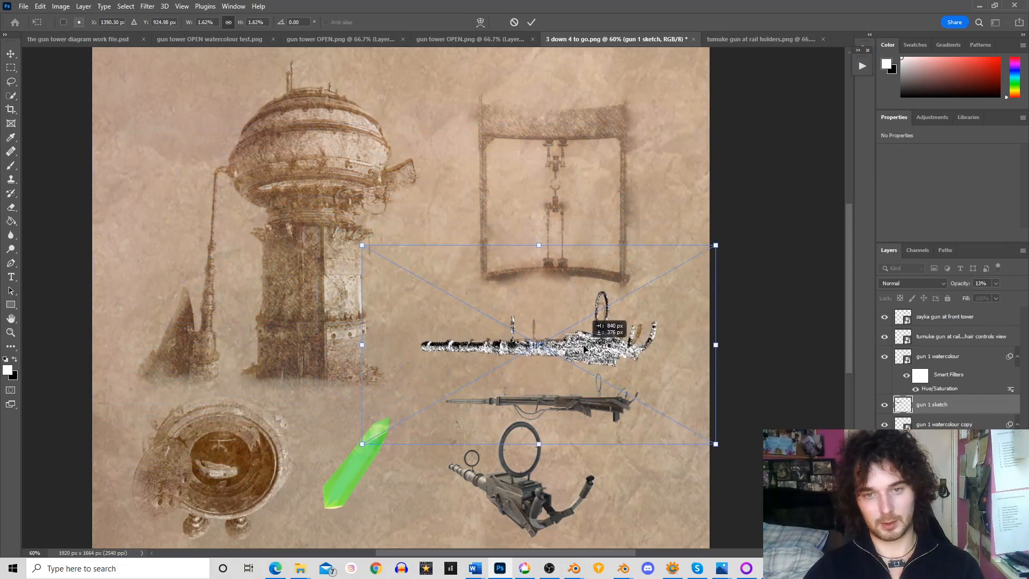
left_click_drag(723, 248, 643, 290)
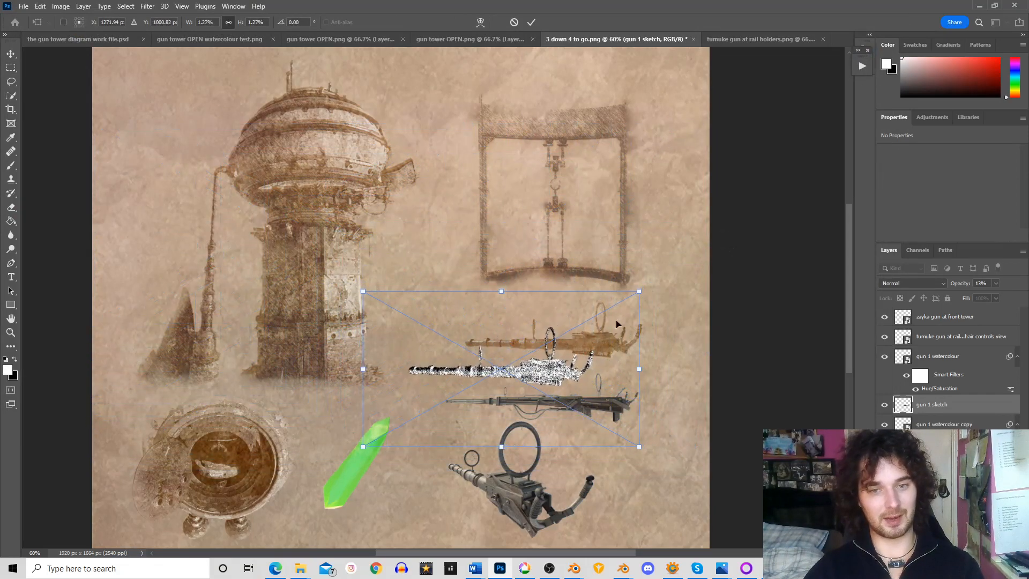
left_click_drag(553, 378, 602, 353)
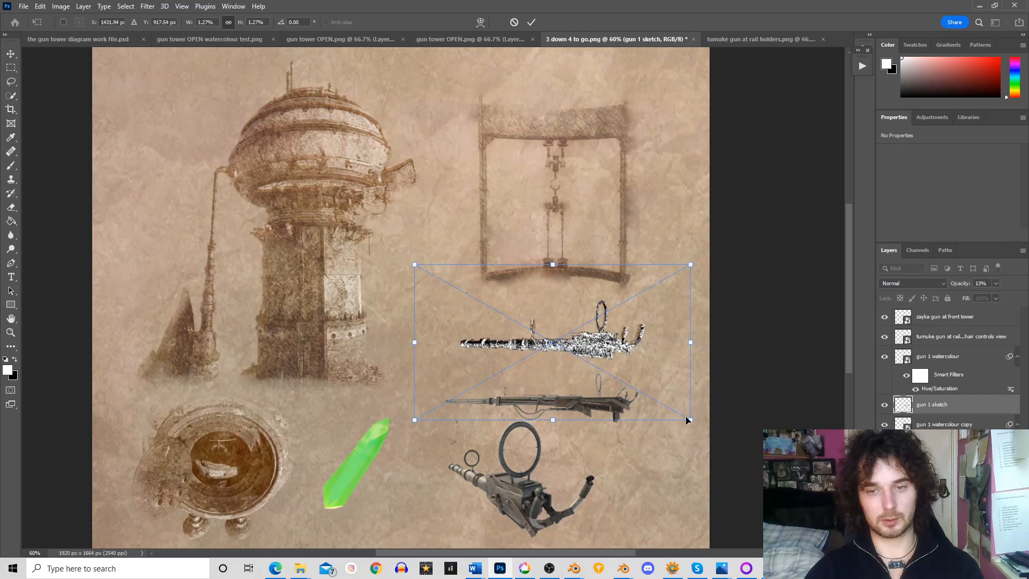
left_click_drag(688, 420, 675, 410)
left_click_drag(597, 340, 609, 346)
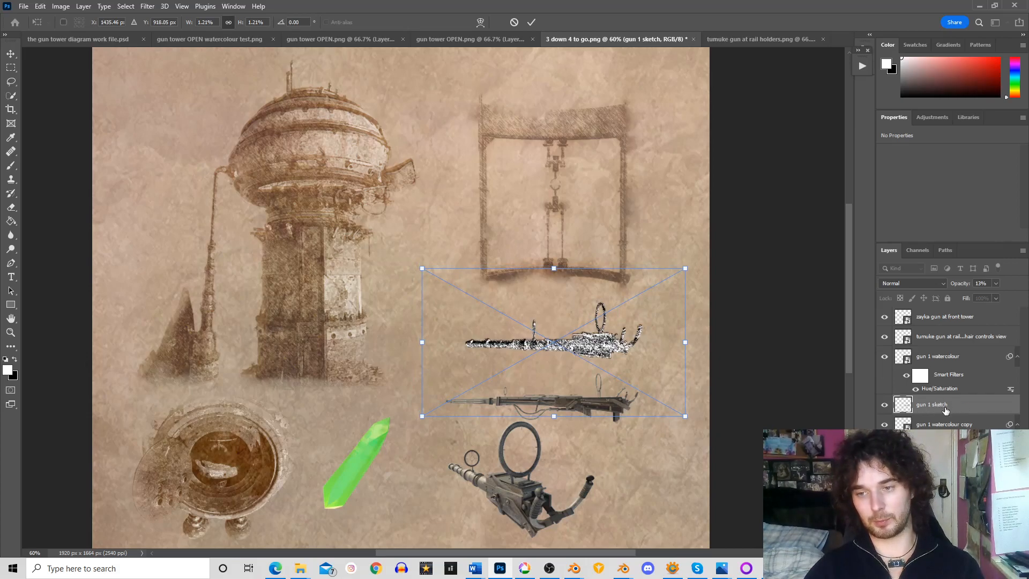
key("Return")
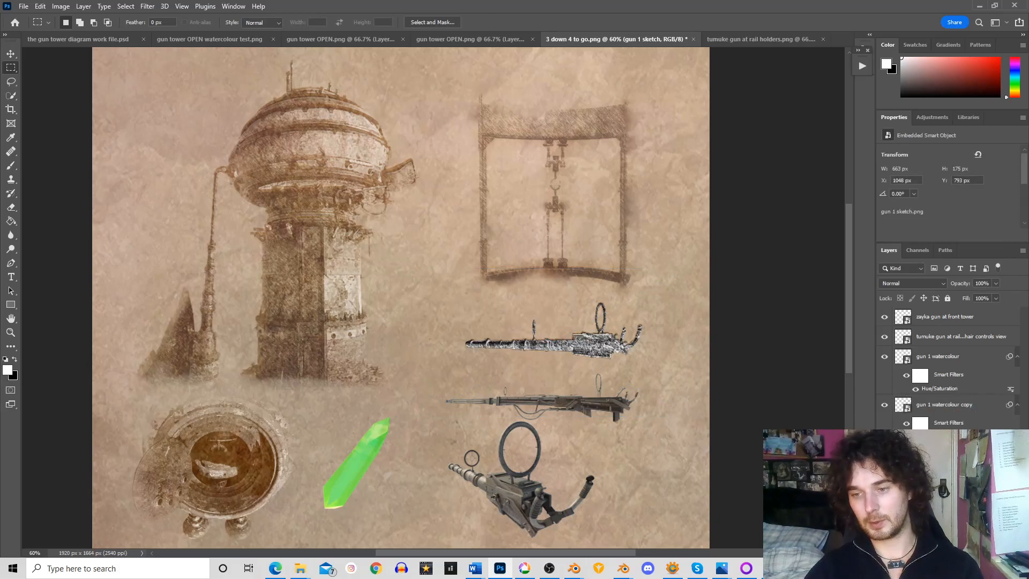
Set the "gun 1 sketch" layer's blend mode to Subtract and lower its opacity to 11%
left_click(910, 282)
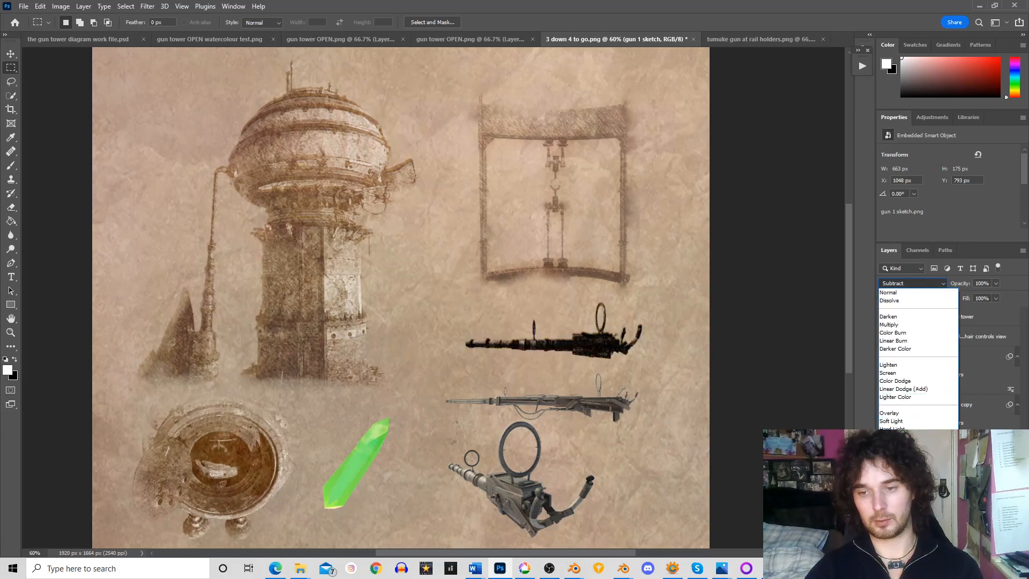
left_click(906, 493)
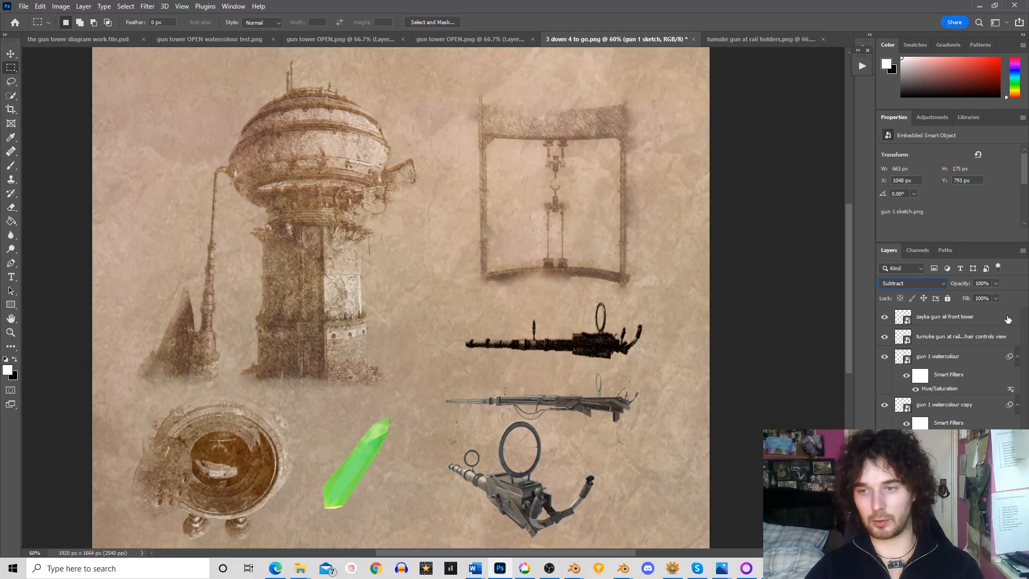
left_click(997, 284)
left_click_drag(997, 294, 954, 295)
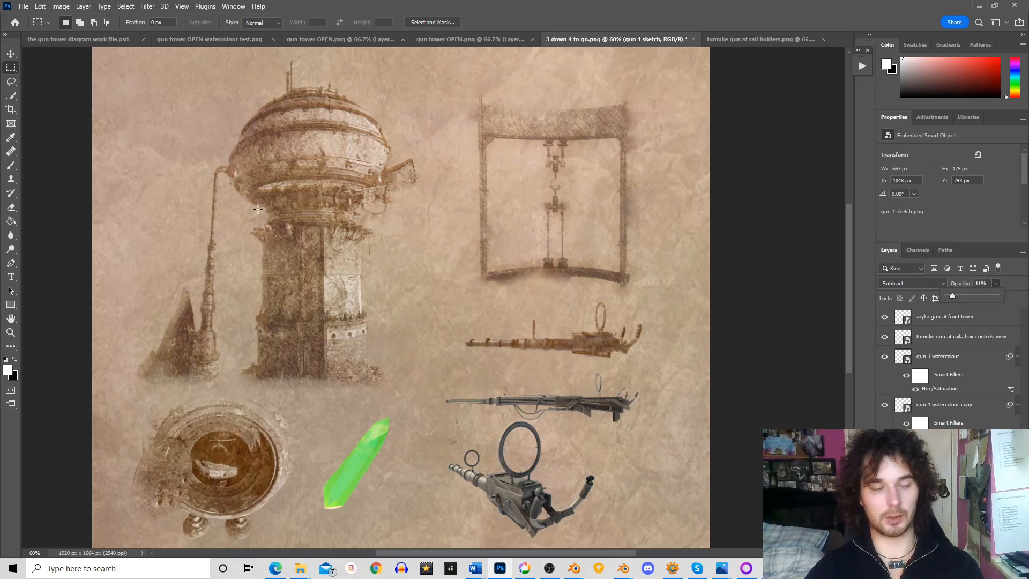
Apply a Hue/Saturation adjustment to the "gun 1 sketch" layer with saturation -100 and lightness -27
left_click(60, 6)
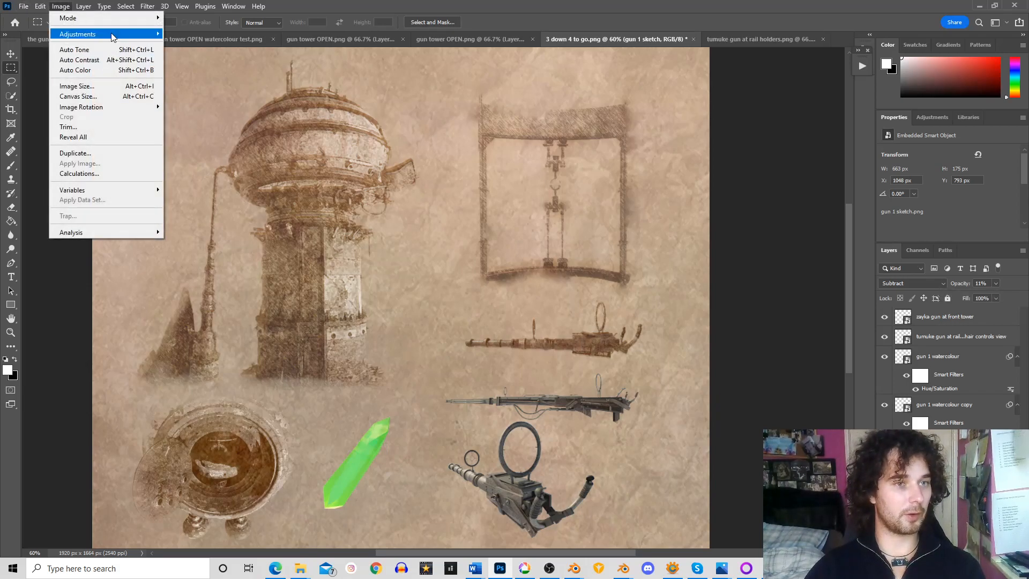
mouse_move(107, 33)
left_click(196, 90)
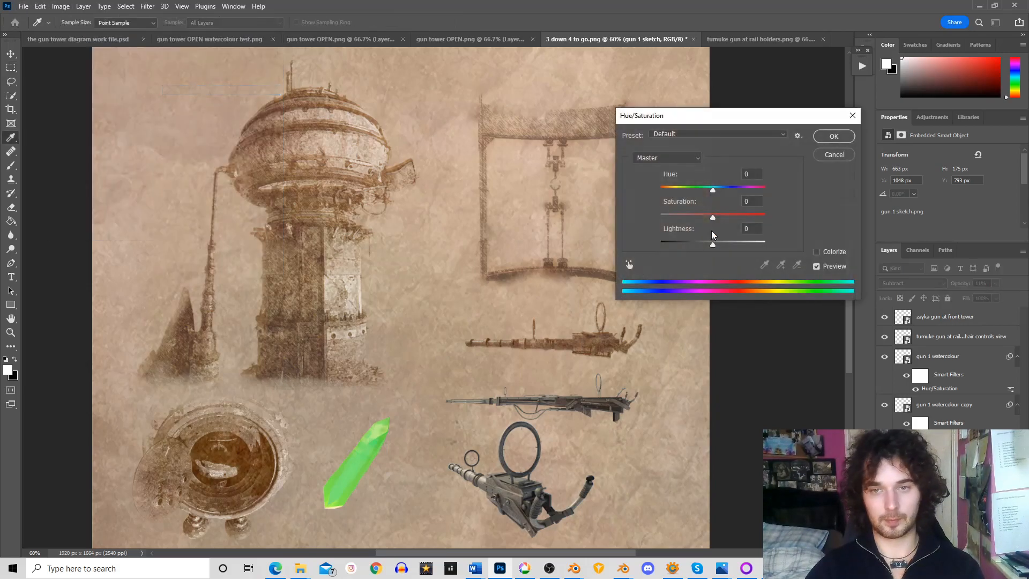
left_click_drag(713, 246, 659, 217)
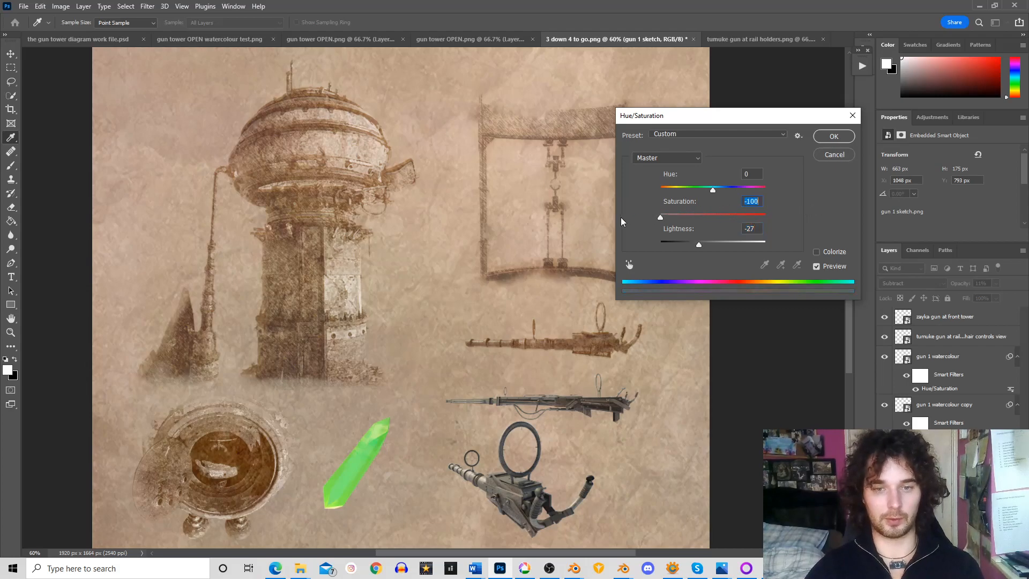
left_click(831, 132)
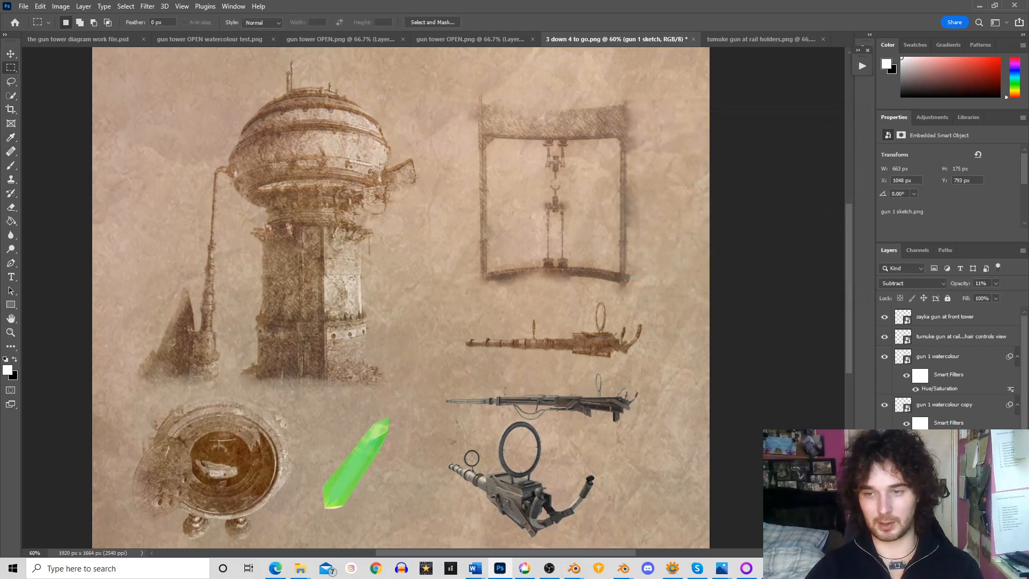
Lower the opacity of the "gun 1 watercolour copy" layer to 9%
left_click(954, 406)
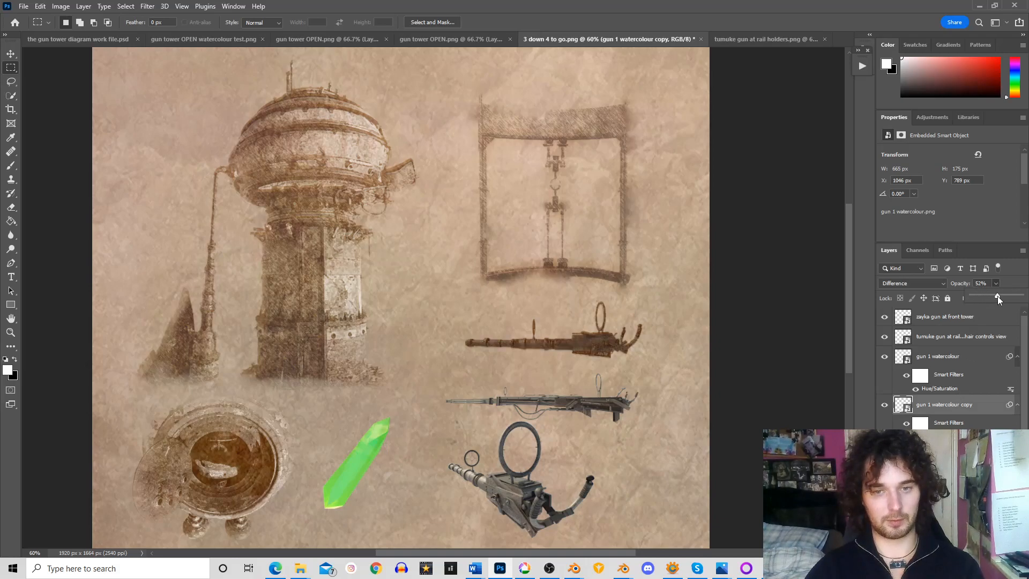
left_click_drag(998, 296, 970, 296)
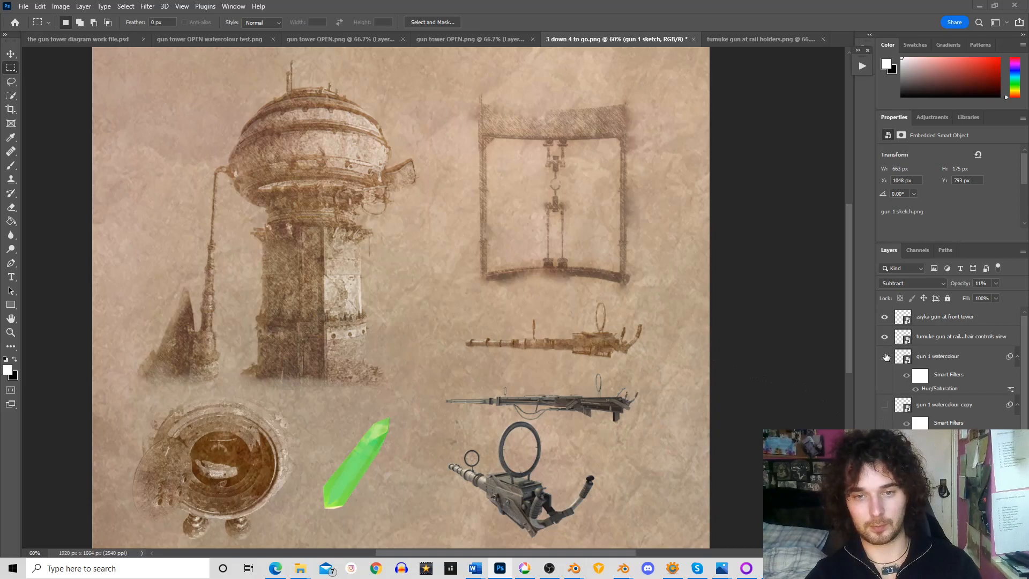
Hide both gun 1 watercolour layers to check the sketch alone, show them again, and reset the sketch layer's opacity to 11%
left_click(885, 356)
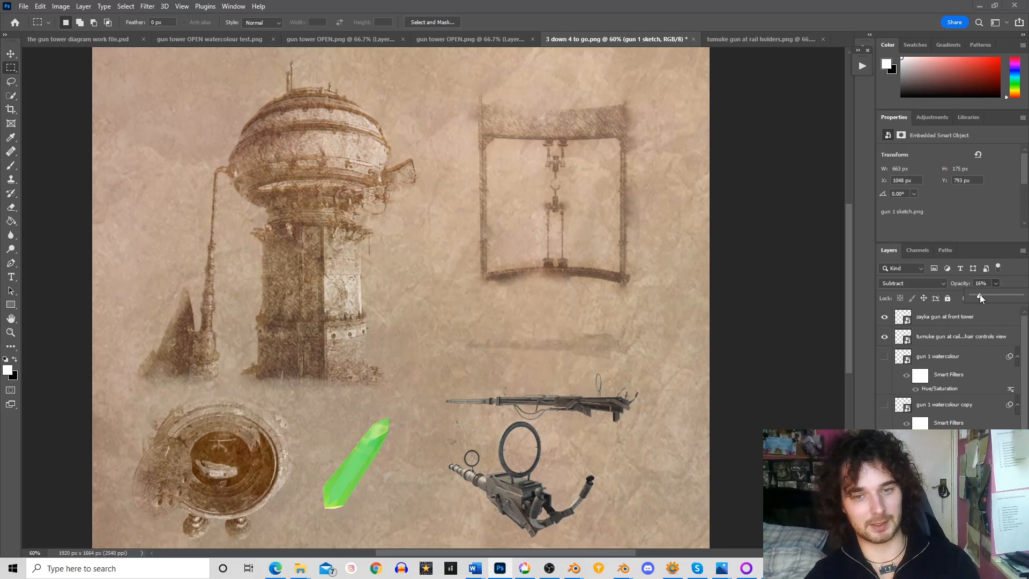
left_click(884, 404)
left_click(884, 356)
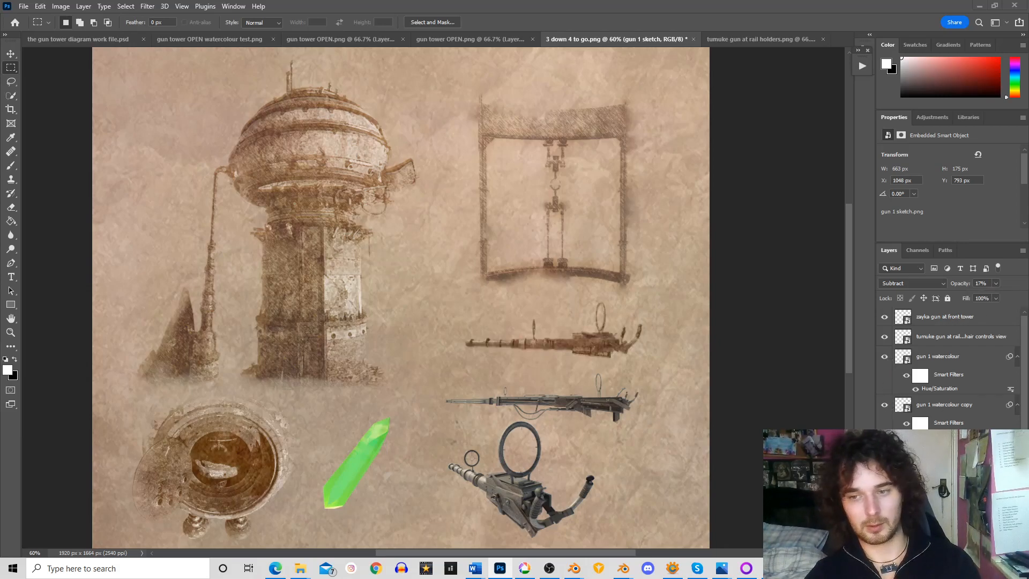
left_click(972, 283)
type("11")
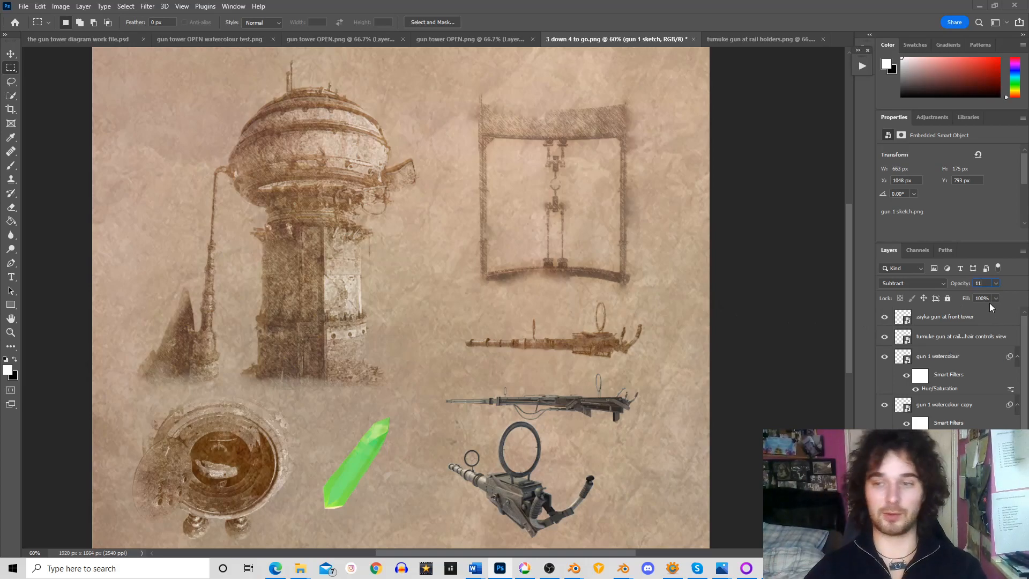
key("Return")
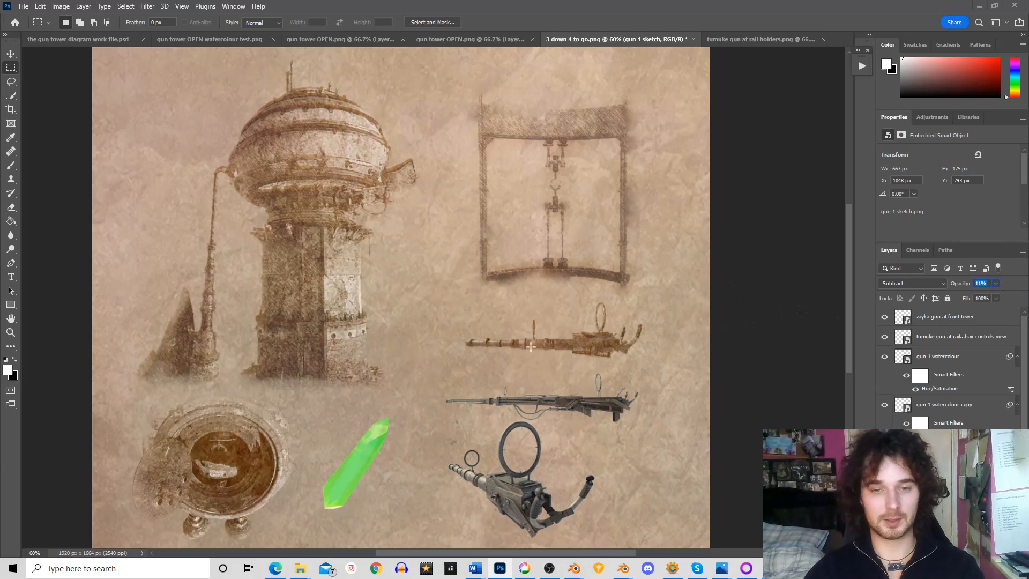
Apply a Gaussian Blur with a radius of 115.8 pixels to the "gun 1 sketch" layer
left_click(148, 8)
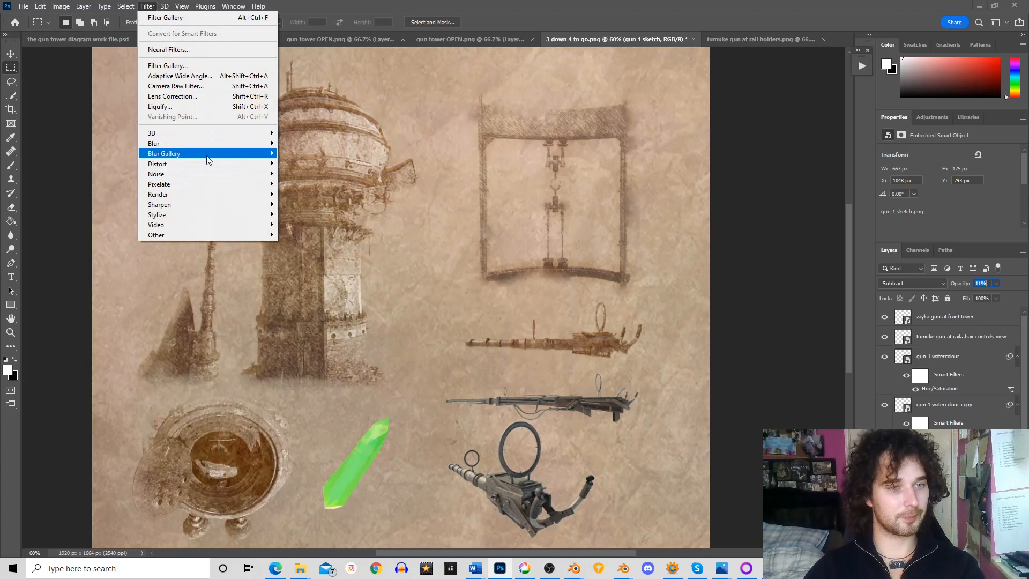
mouse_move(205, 142)
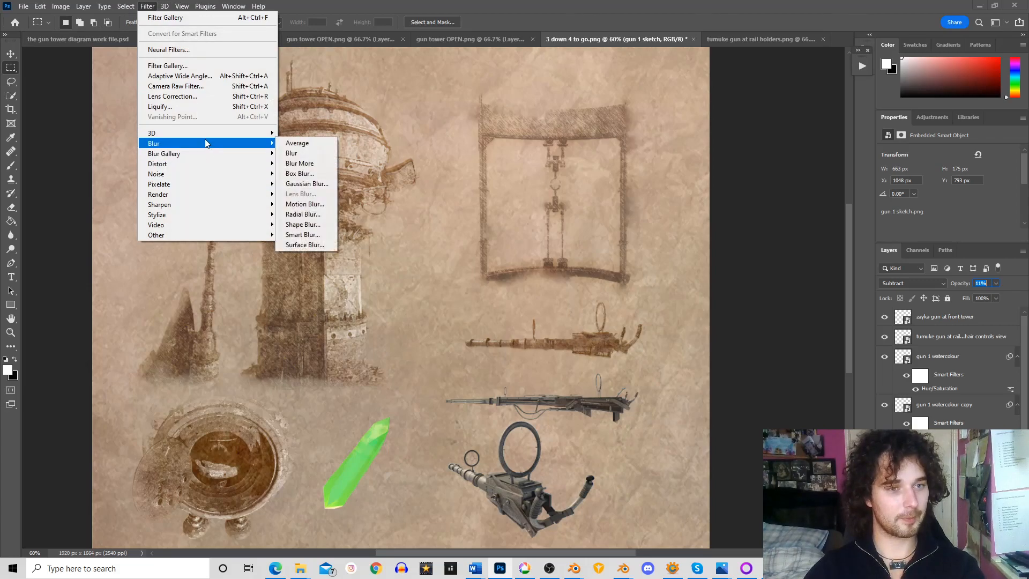
left_click(307, 184)
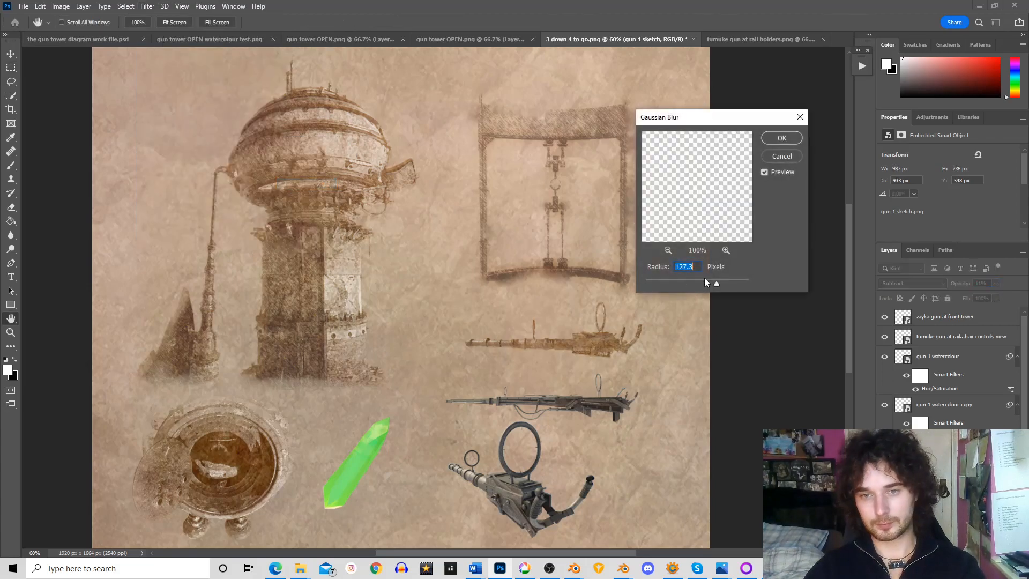
left_click_drag(716, 284, 690, 289)
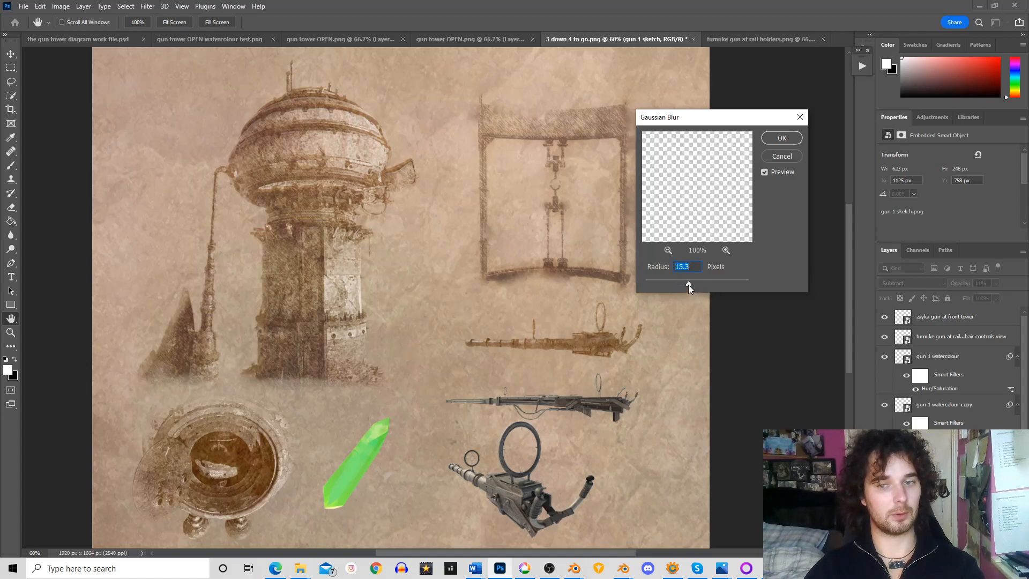
left_click_drag(719, 285, 719, 285)
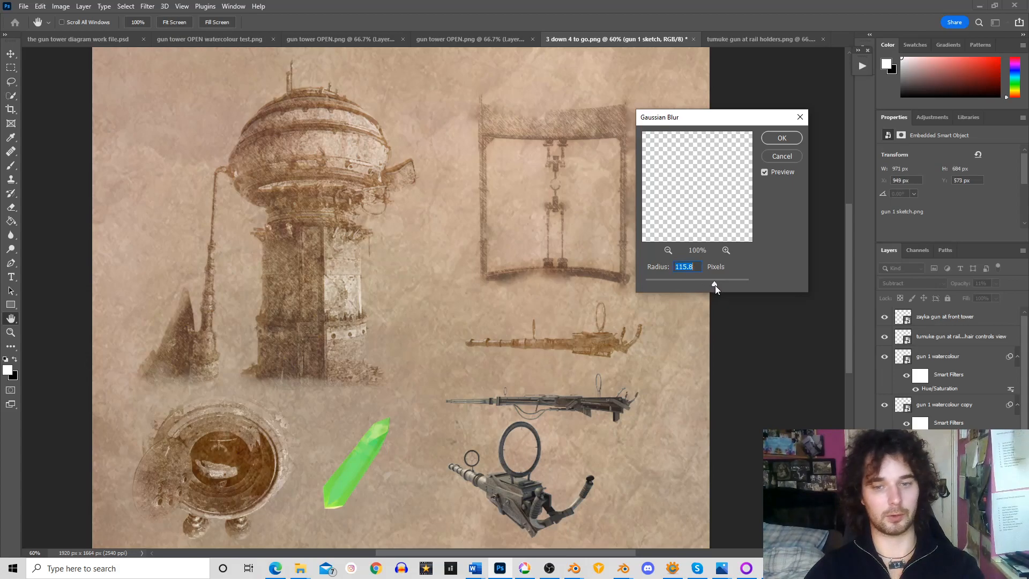
left_click(775, 138)
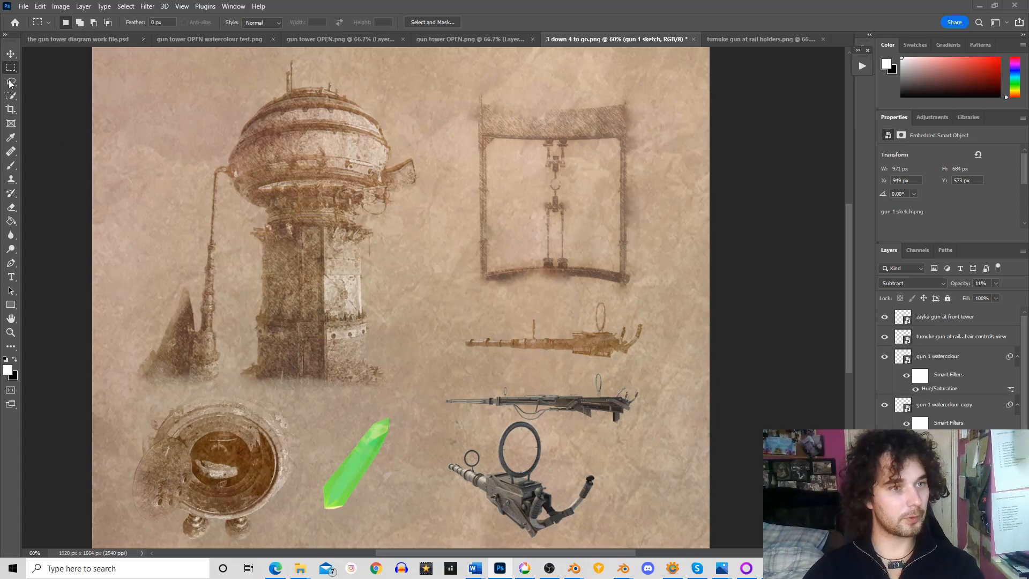
Rasterize the "gun 1 sketch" layer for erasing and reduce the Eraser brush size to 53 px
left_click(11, 208)
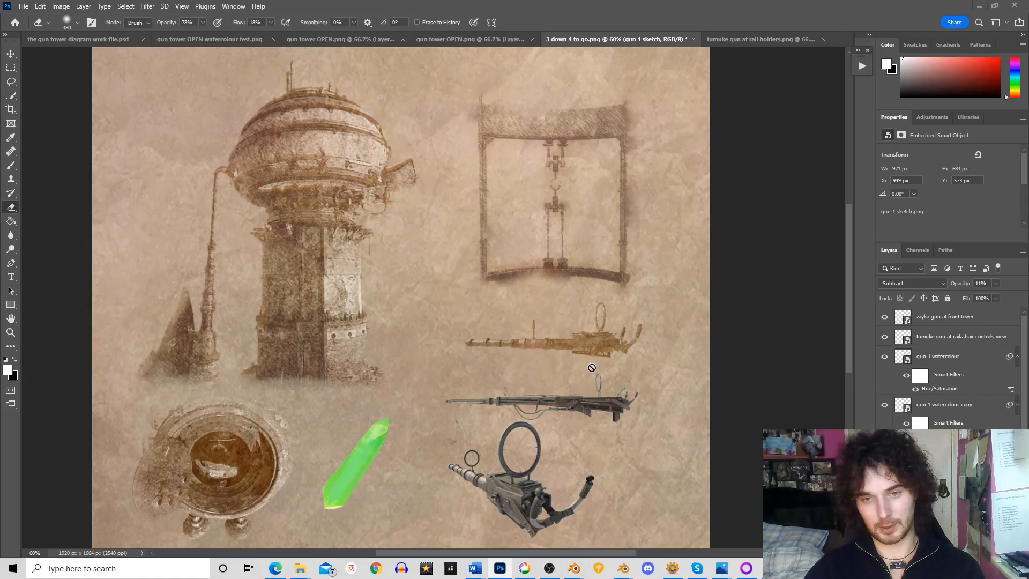
left_click(606, 351)
left_click(500, 220)
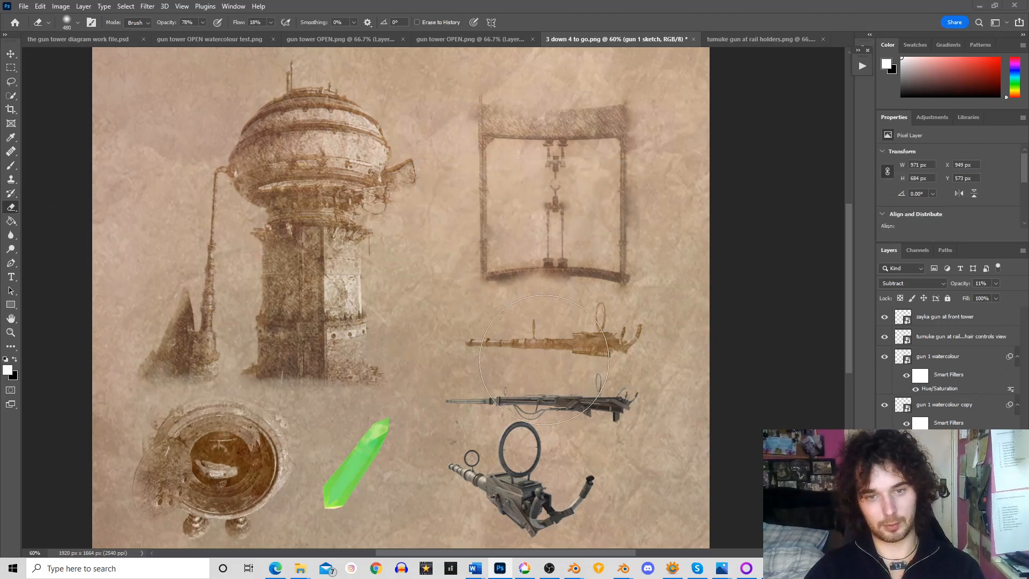
left_click(78, 23)
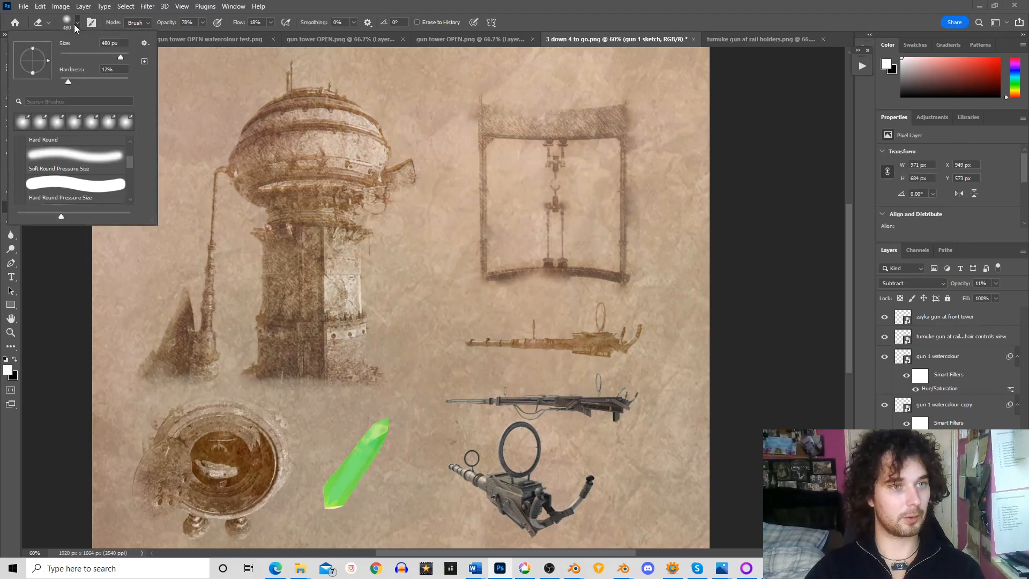
left_click_drag(125, 57, 78, 56)
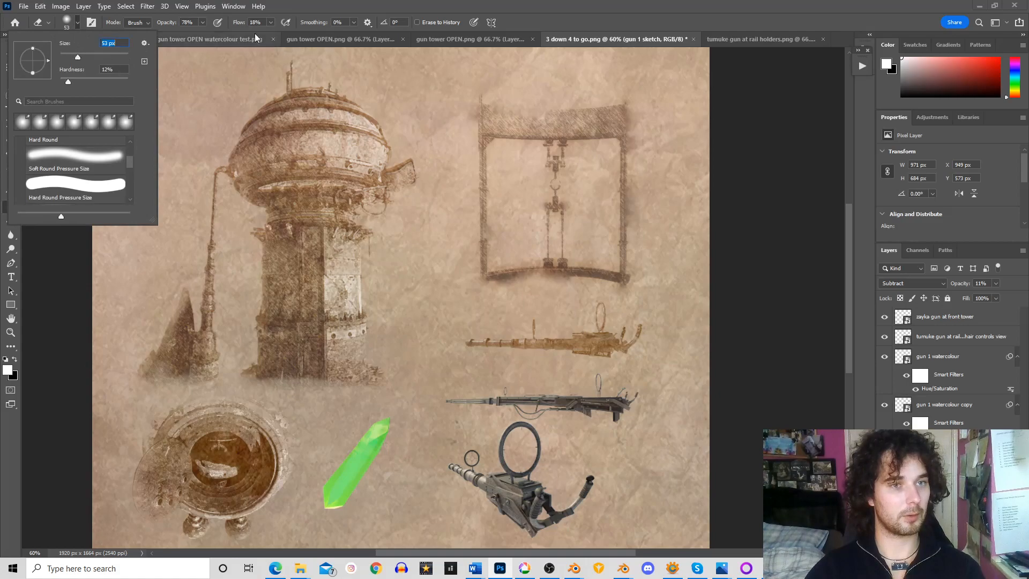
key("Return")
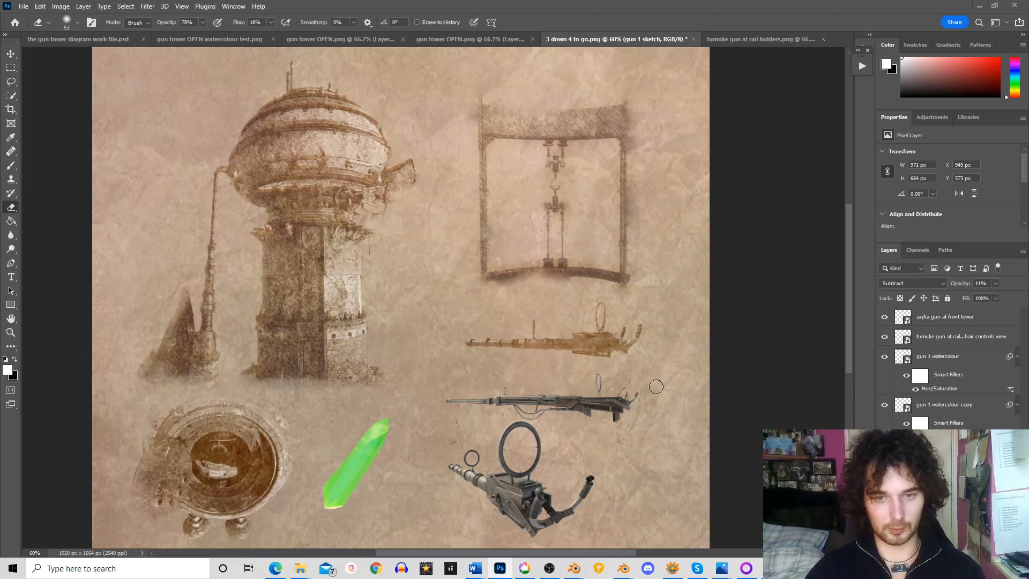
Rasterize the "gun 1 watercolour" layer and softly erase parts of the gun's underside, barrel and rear handles
left_click(944, 406)
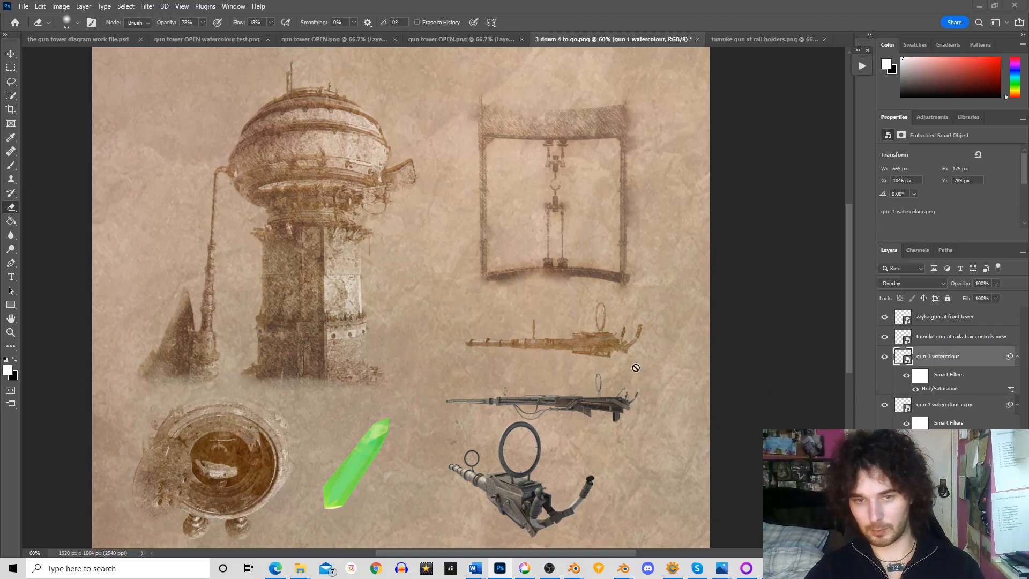
left_click(939, 356)
left_click(601, 352)
key("Return")
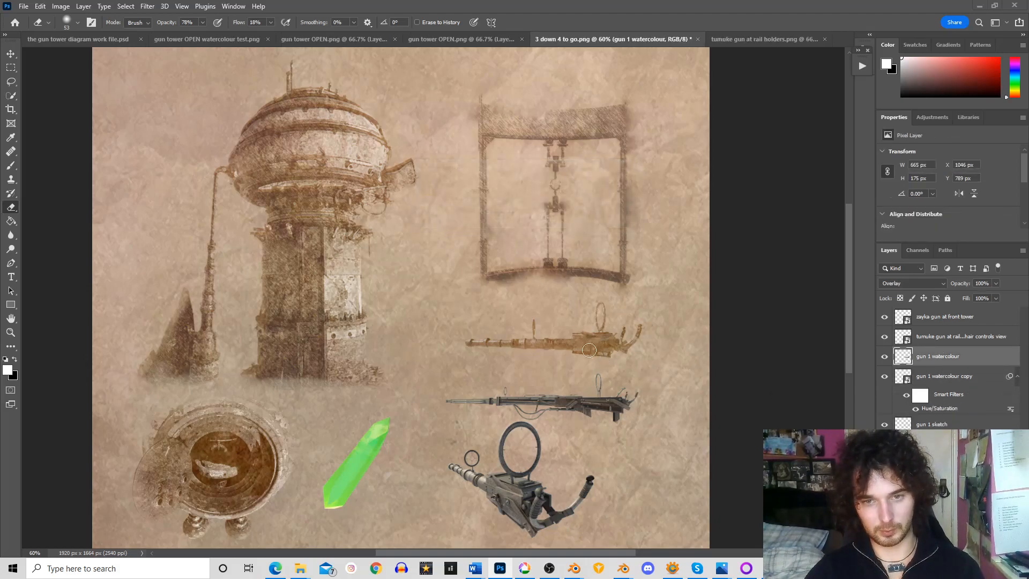
left_click_drag(571, 353, 599, 354)
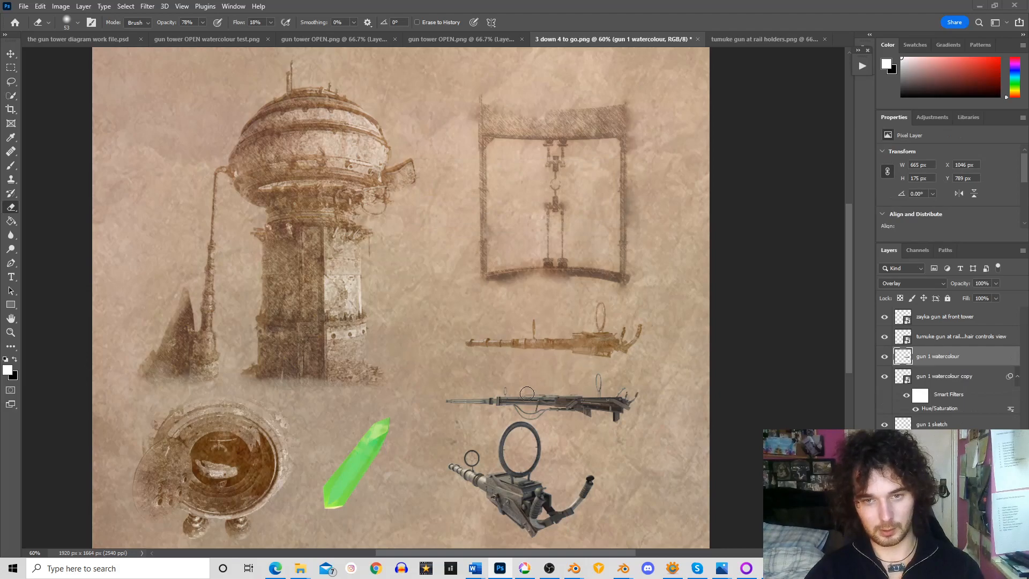
mouse_move(563, 356)
left_mouse_down()
mouse_move(520, 352)
mouse_move(507, 327)
mouse_move(512, 334)
mouse_move(464, 335)
left_mouse_up()
mouse_move(651, 346)
left_mouse_down()
mouse_move(638, 346)
mouse_move(642, 326)
mouse_move(655, 331)
mouse_move(637, 352)
mouse_move(628, 334)
left_mouse_up()
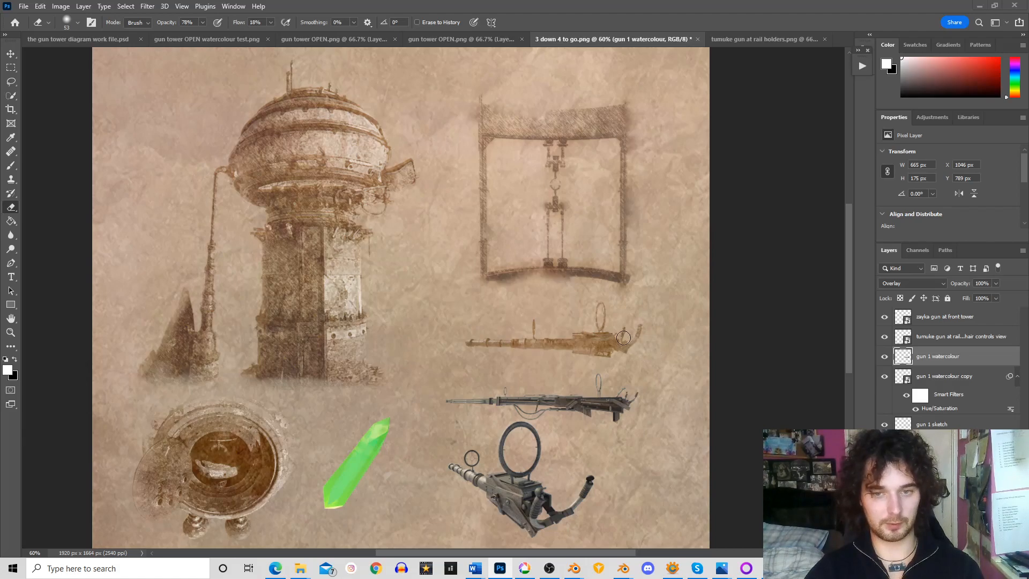